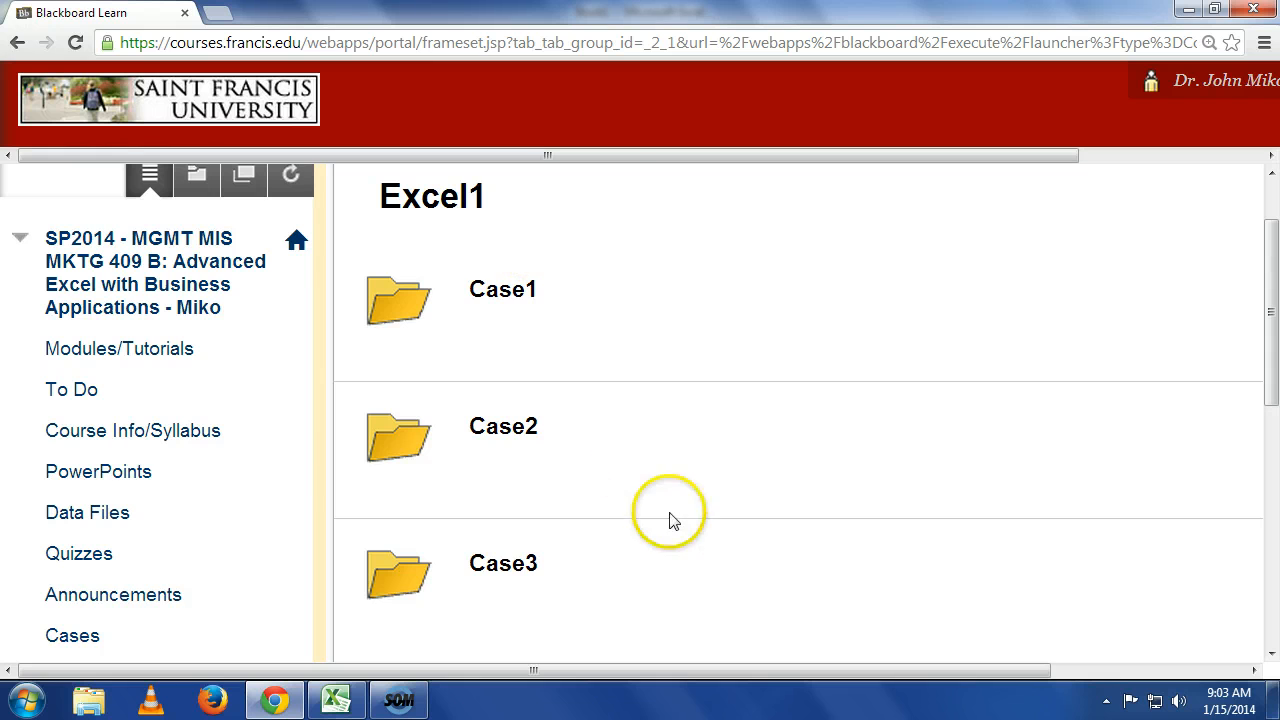
Open the Case3 data files folder and download the Global.xlsx attachment.
click(529, 568)
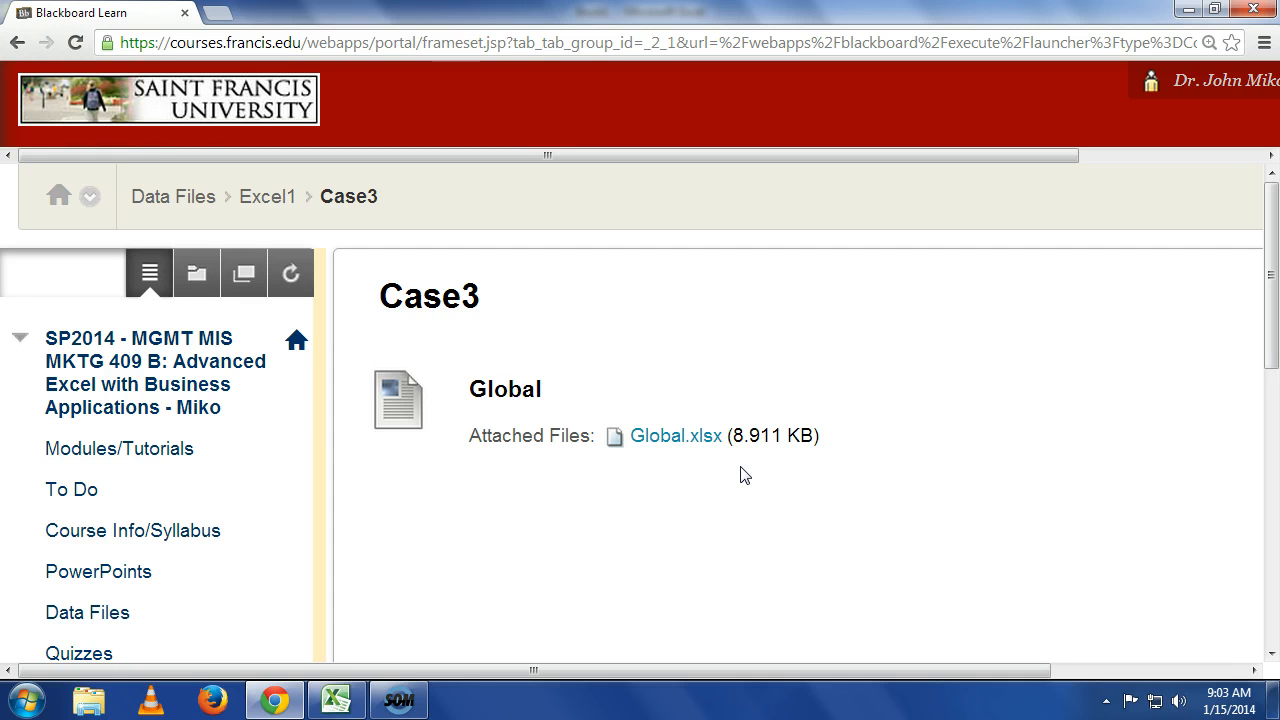
click(700, 442)
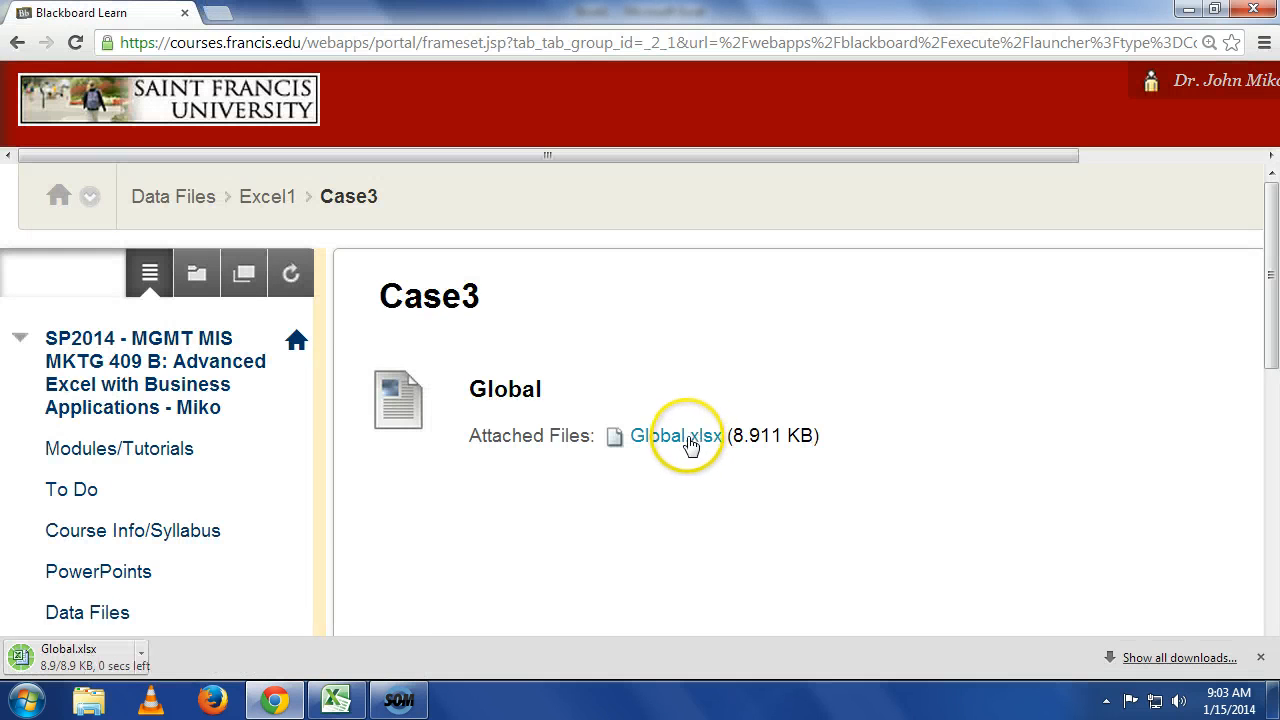
Open the downloaded Global.xlsx in Excel and enable editing of the workbook.
click(203, 655)
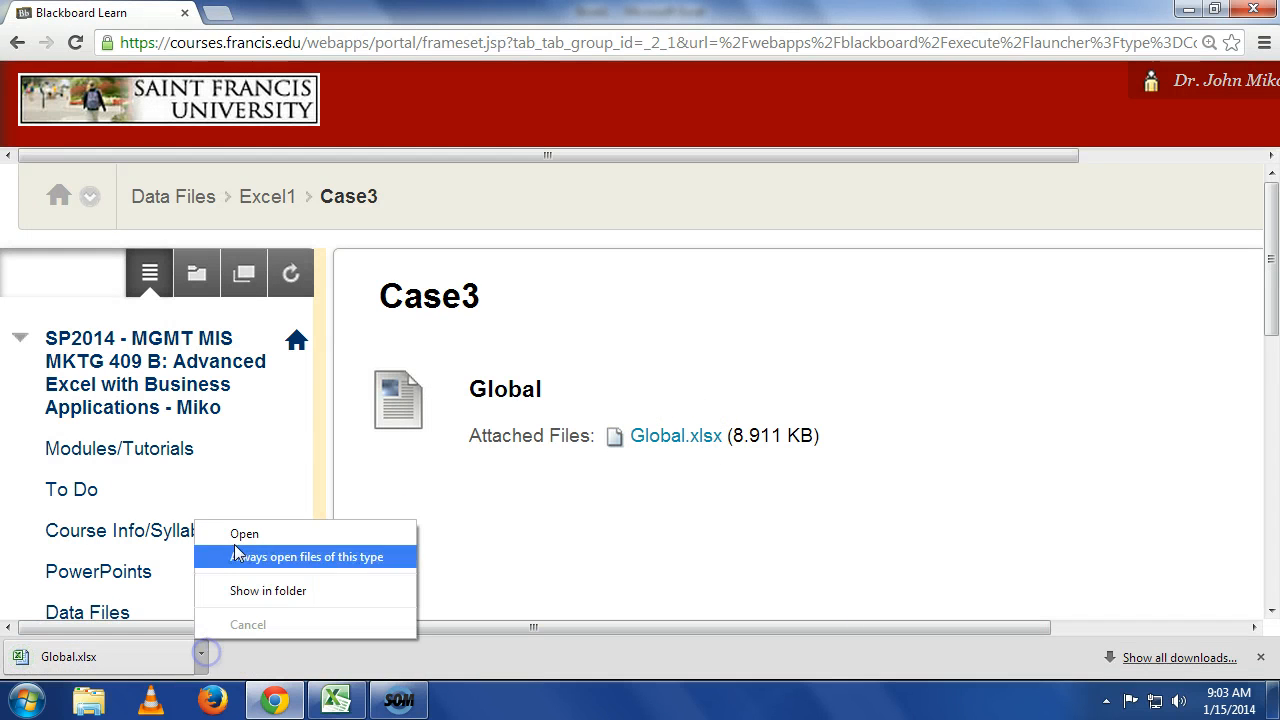
click(240, 531)
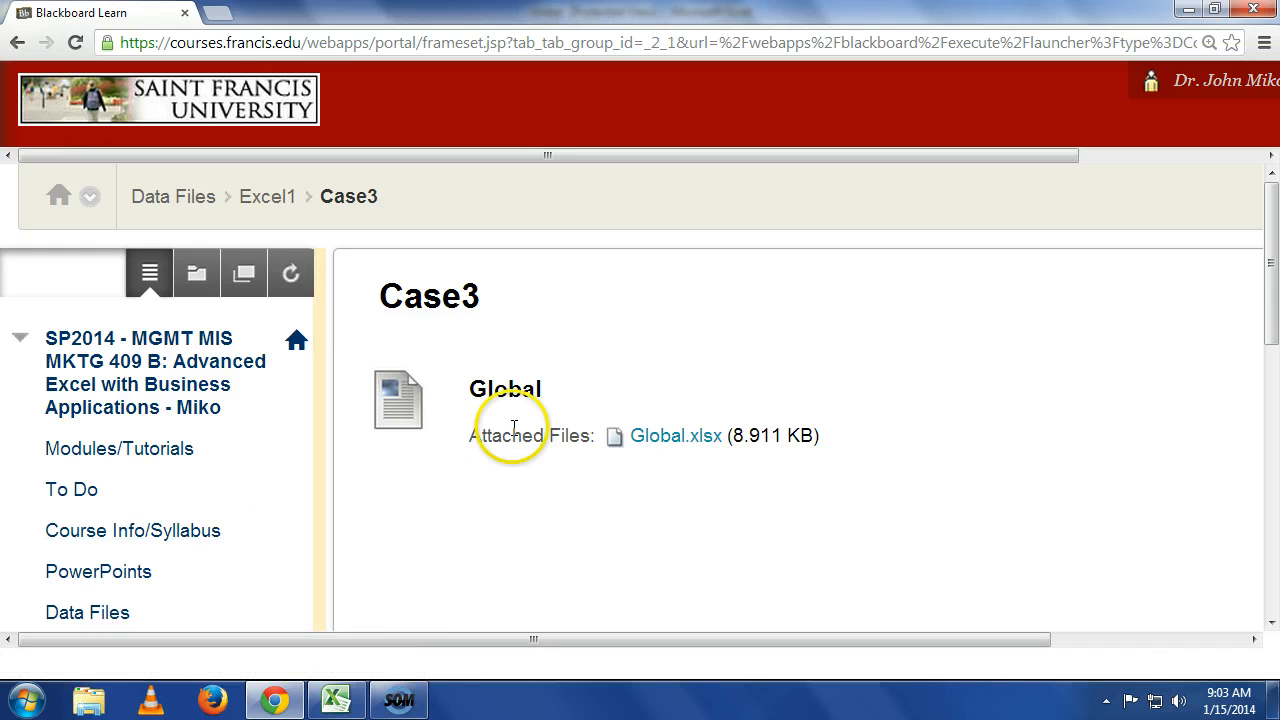
click(334, 697)
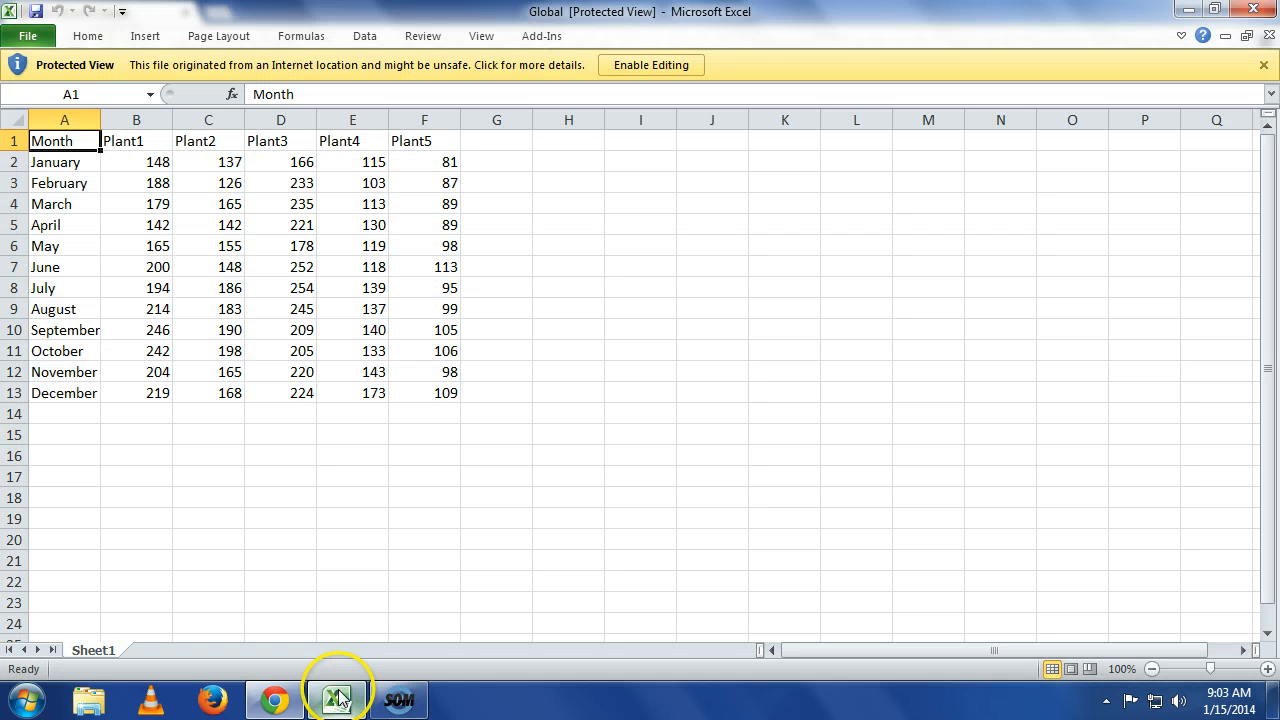
click(679, 62)
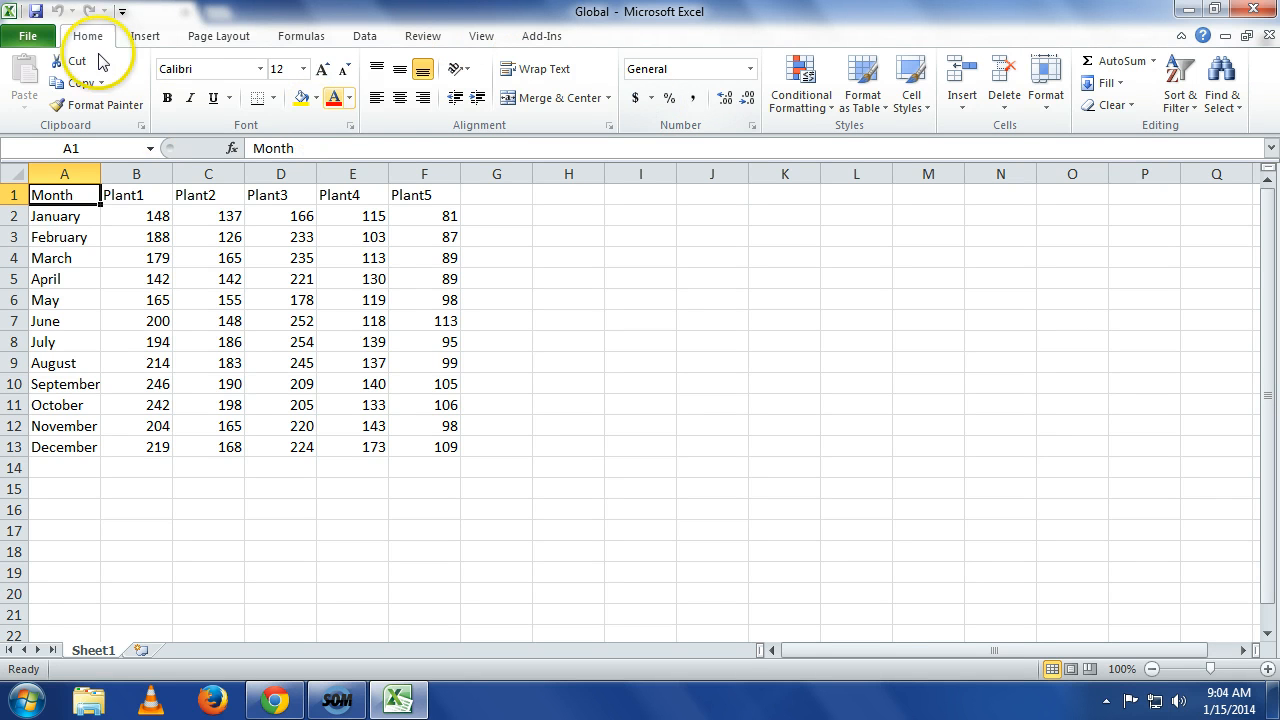
Save the workbook to the Desktop as GlobalMiko.
click(16, 38)
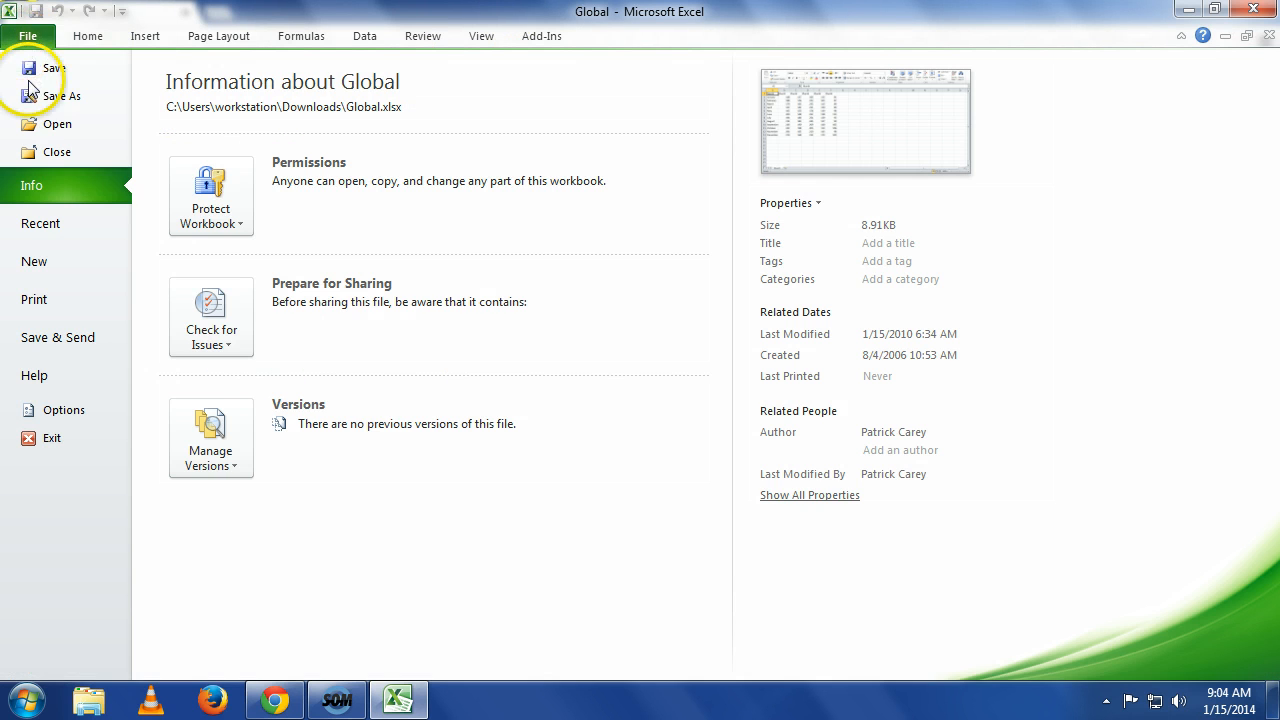
click(38, 97)
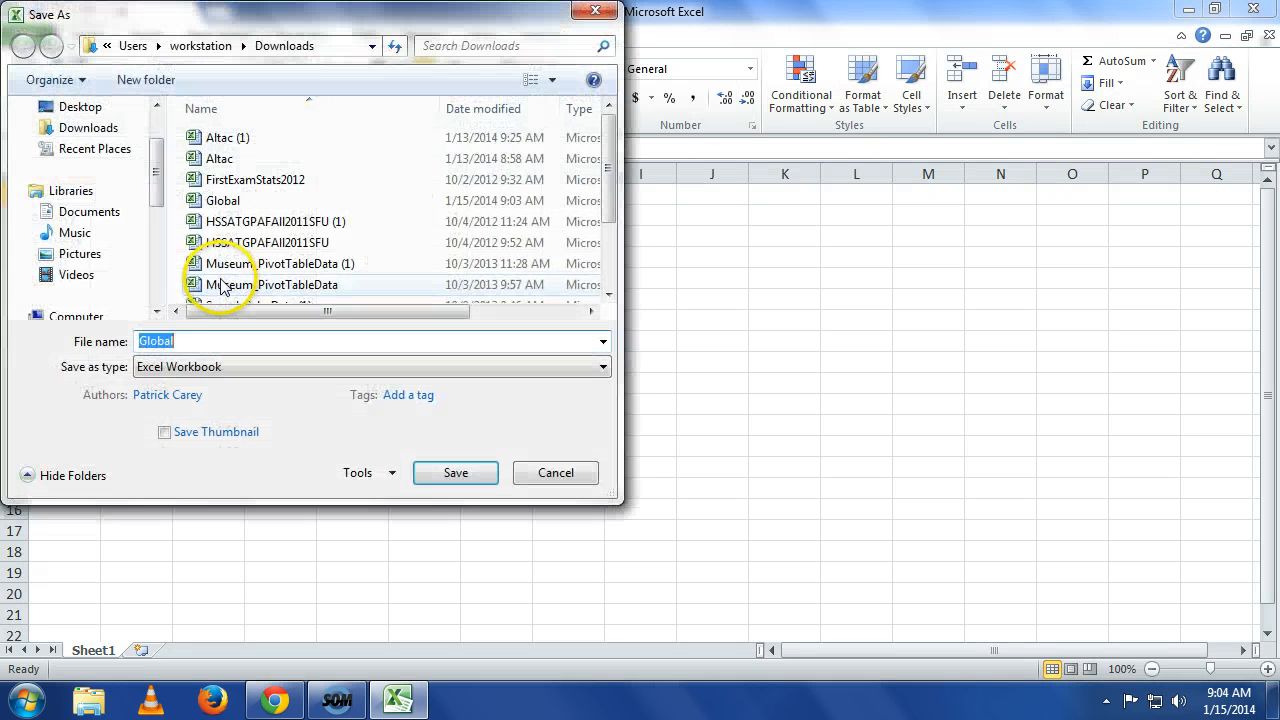
click(80, 107)
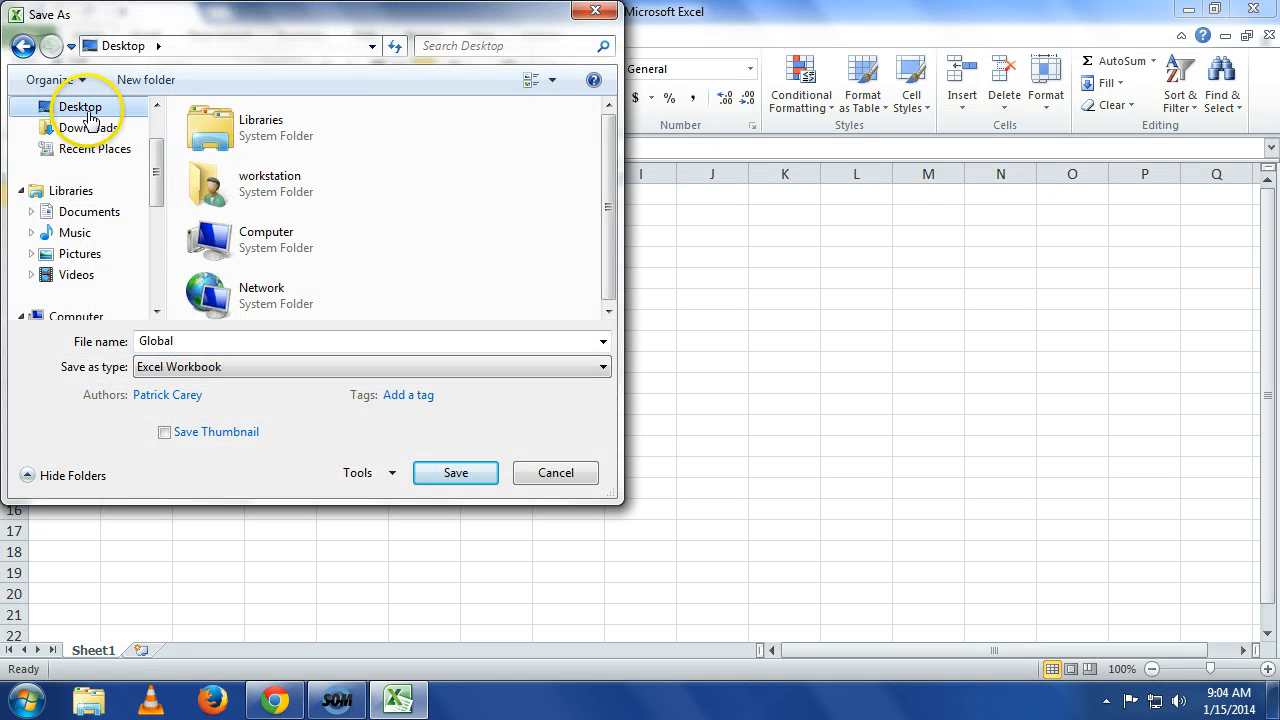
click(222, 341)
click(232, 341)
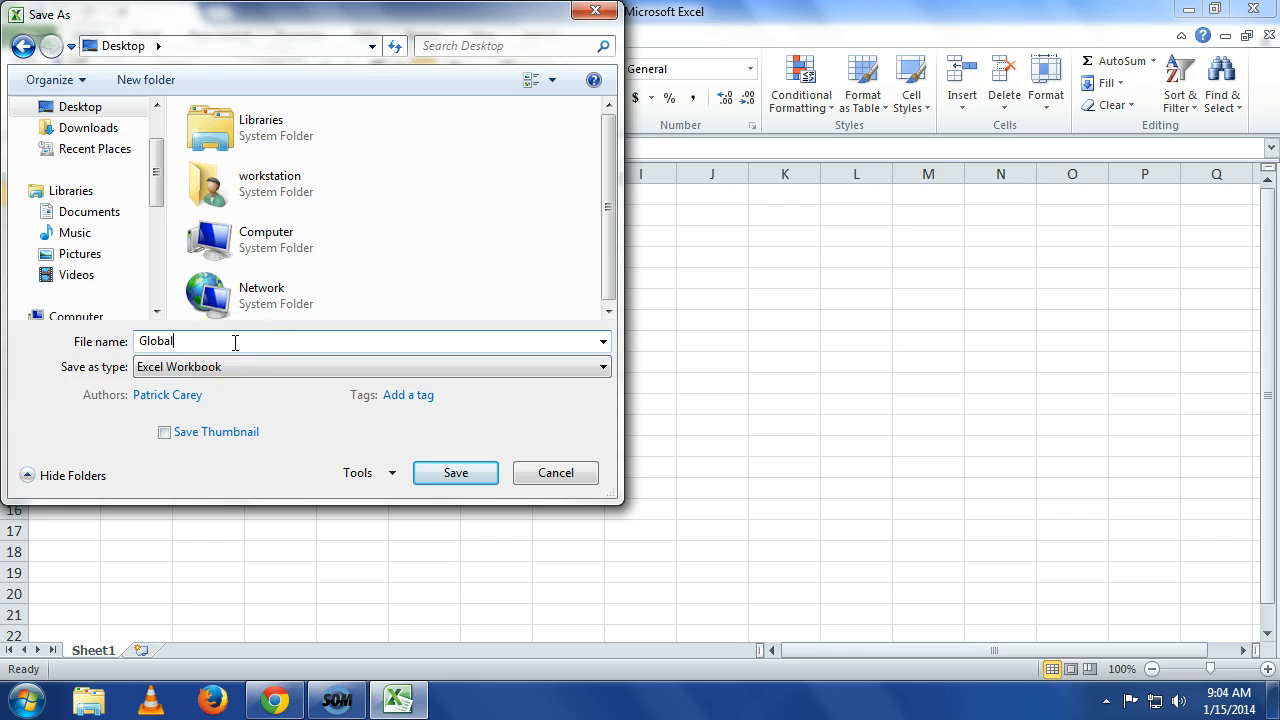
text(Miko)
click(466, 478)
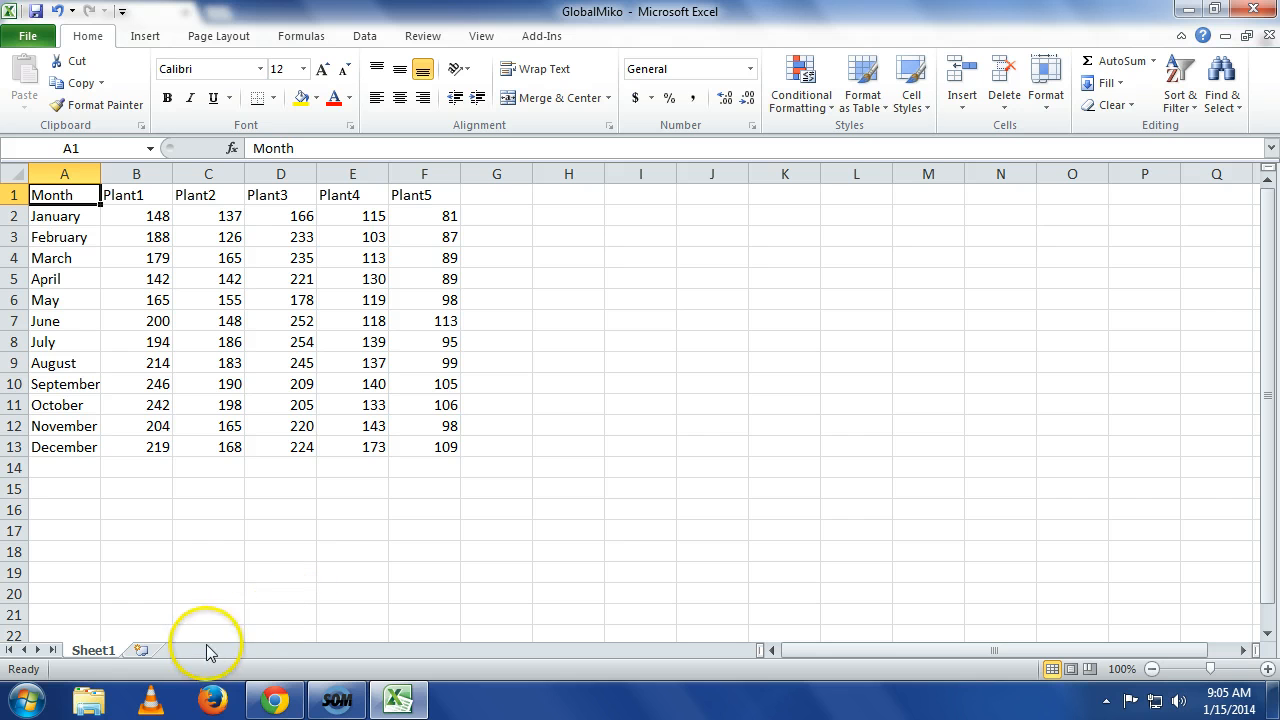
Rename the Sheet1 worksheet to Production History.
right_click(108, 655)
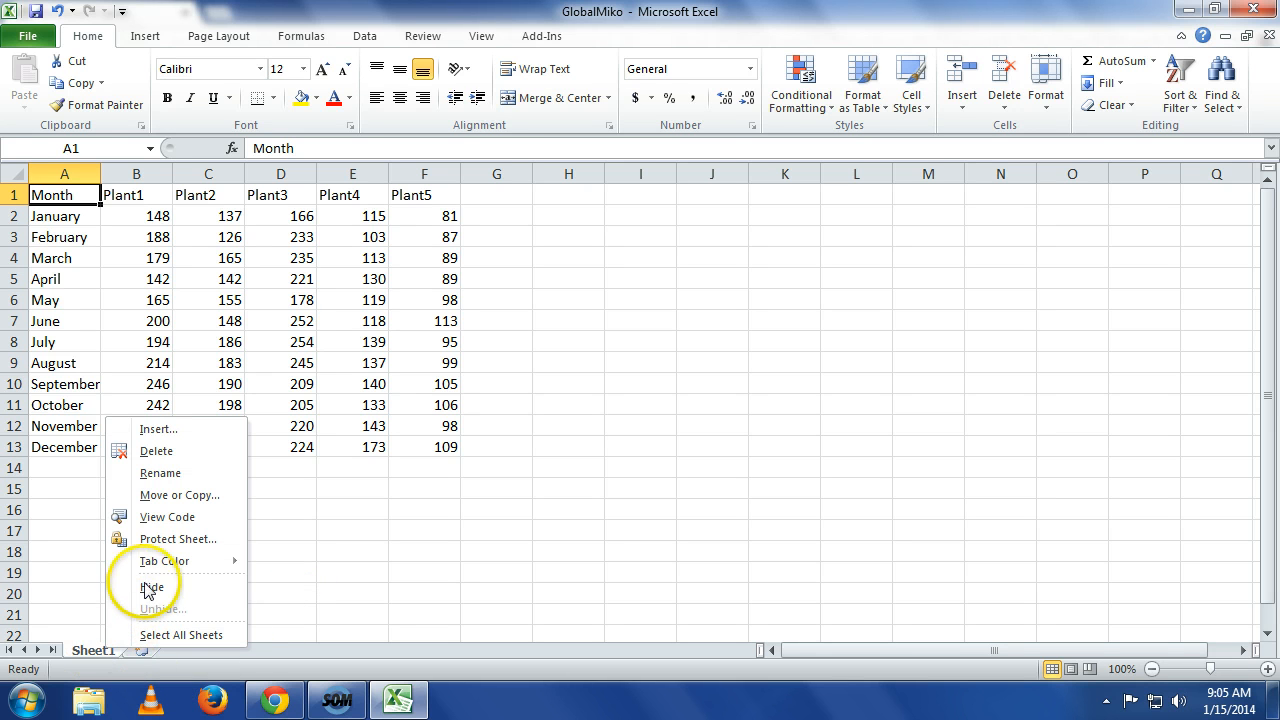
click(165, 476)
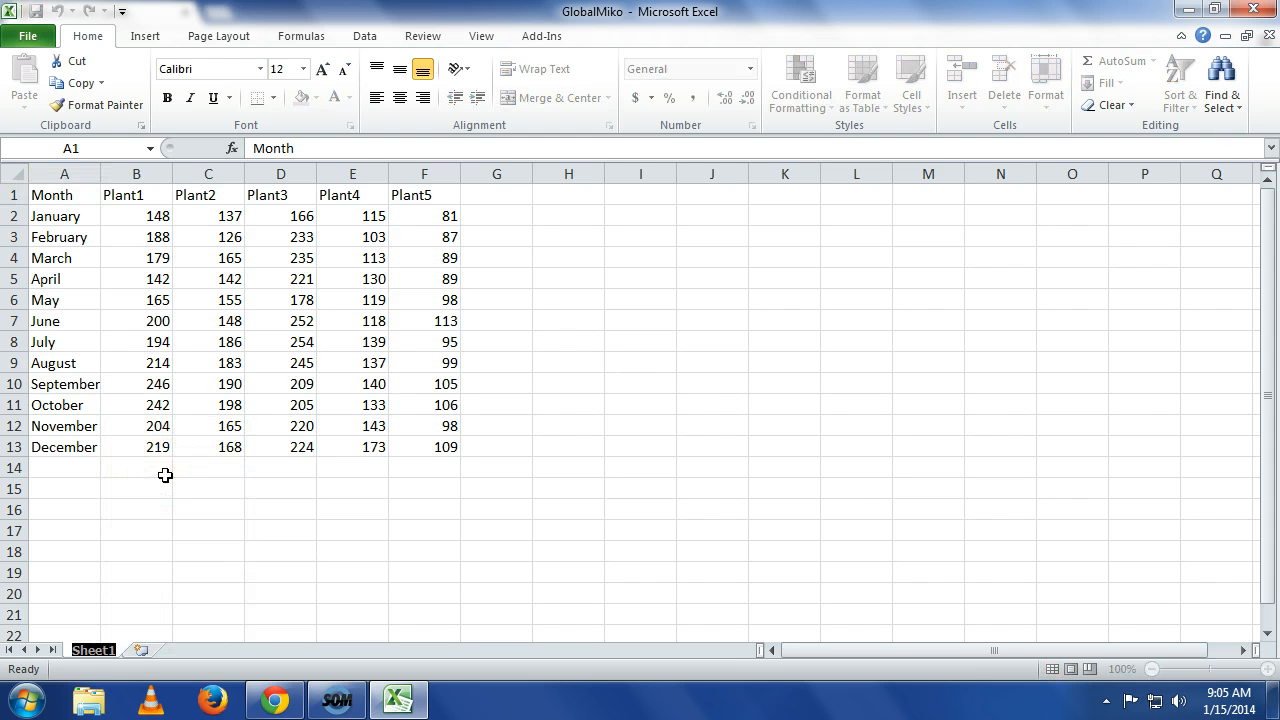
text(Proder)
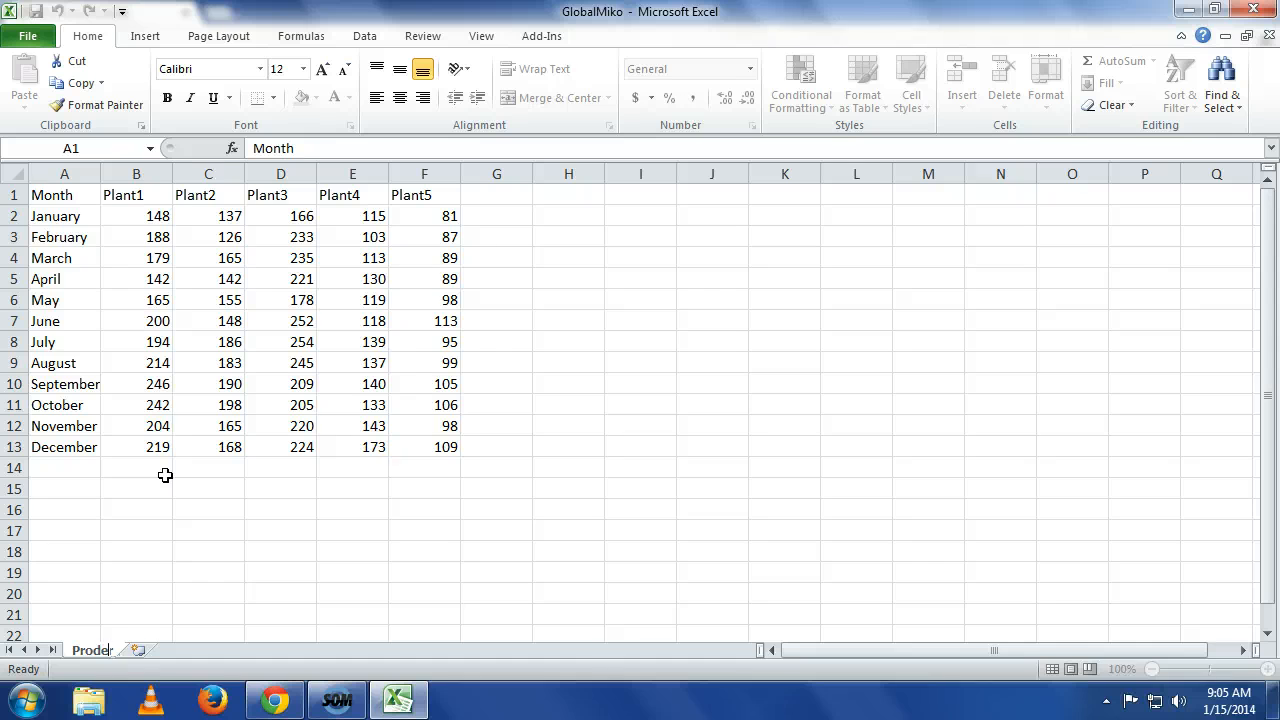
text(ction His)
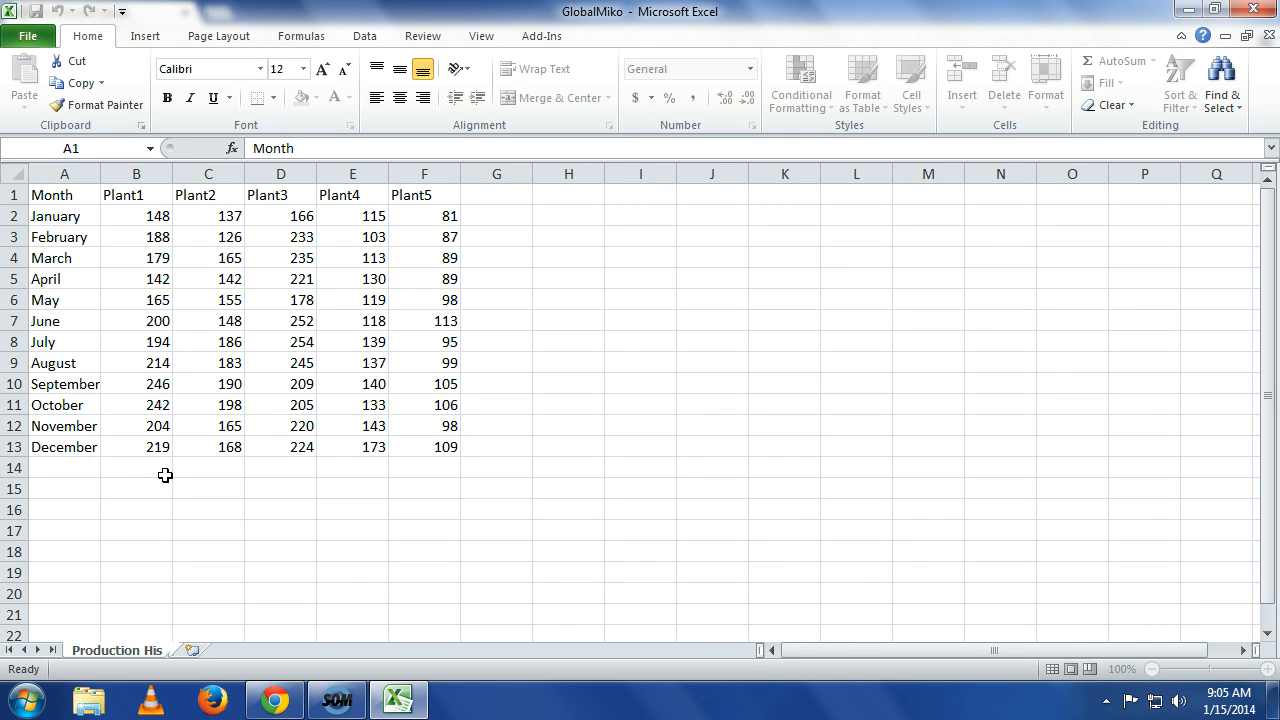
text(tory)
key(Return)
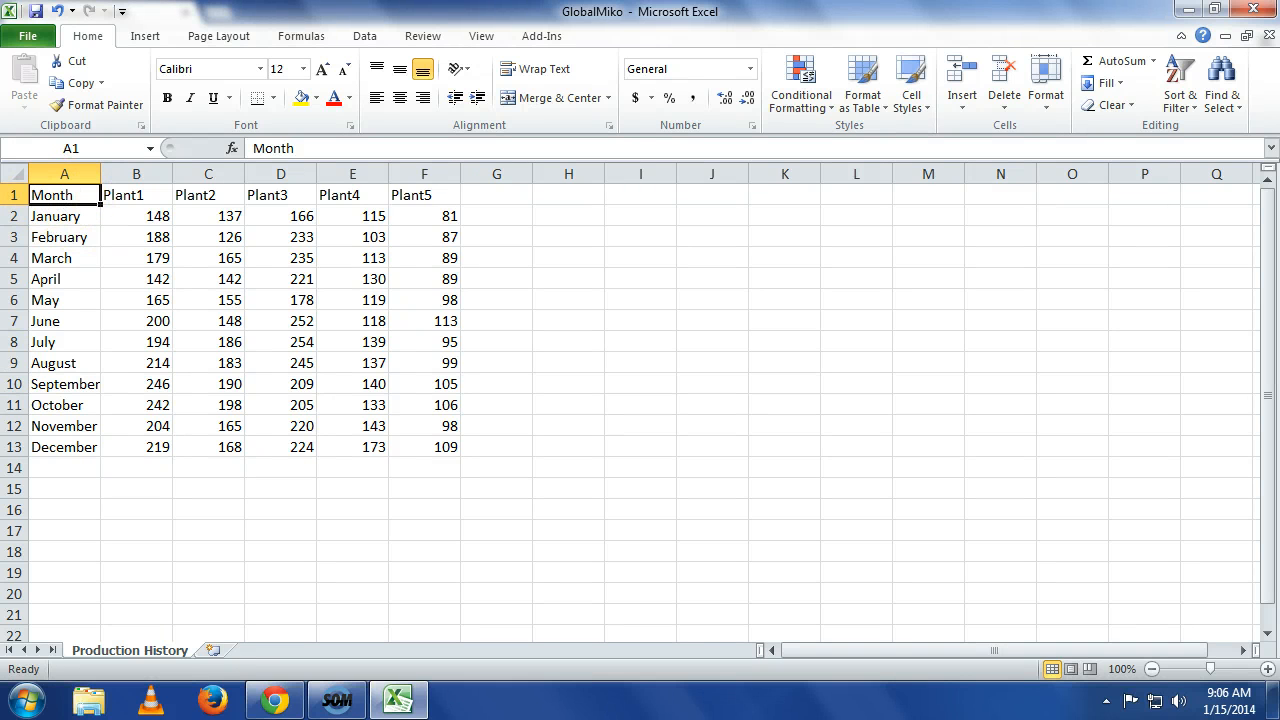
Insert 12 blank rows above the data table so it starts at row 13.
drag(15, 195, 14, 422)
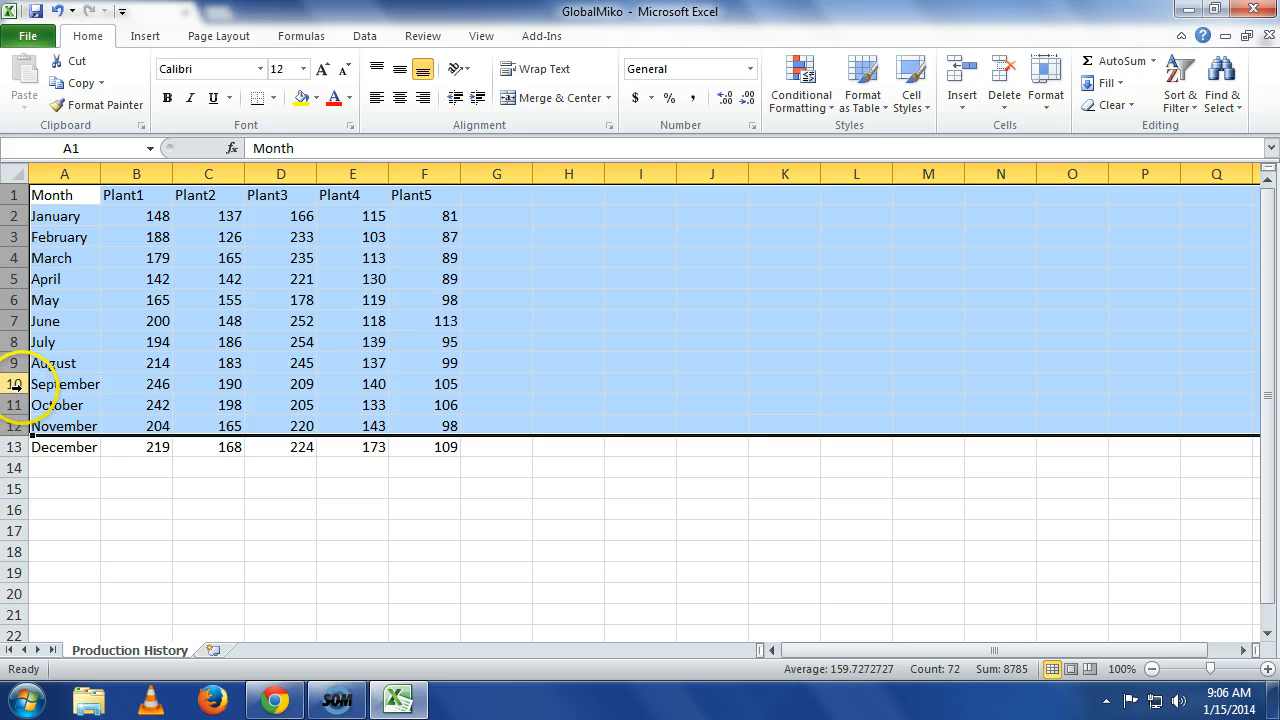
right_click(15, 386)
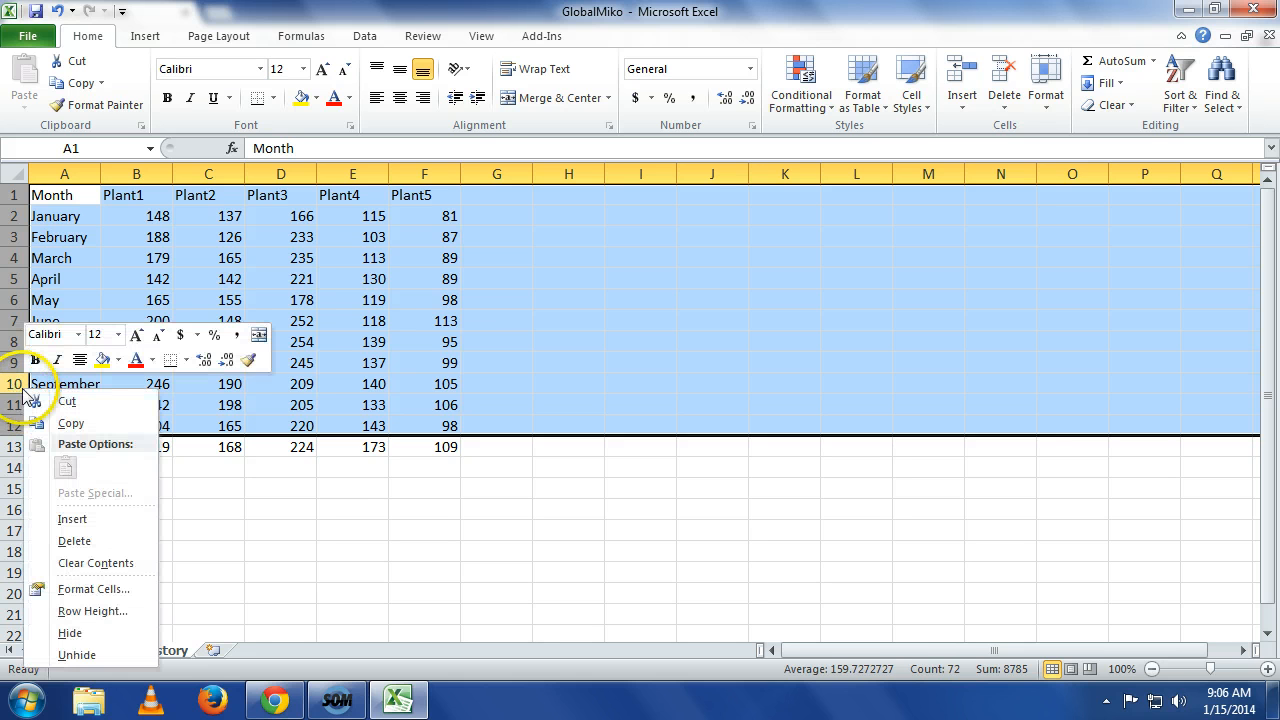
click(70, 520)
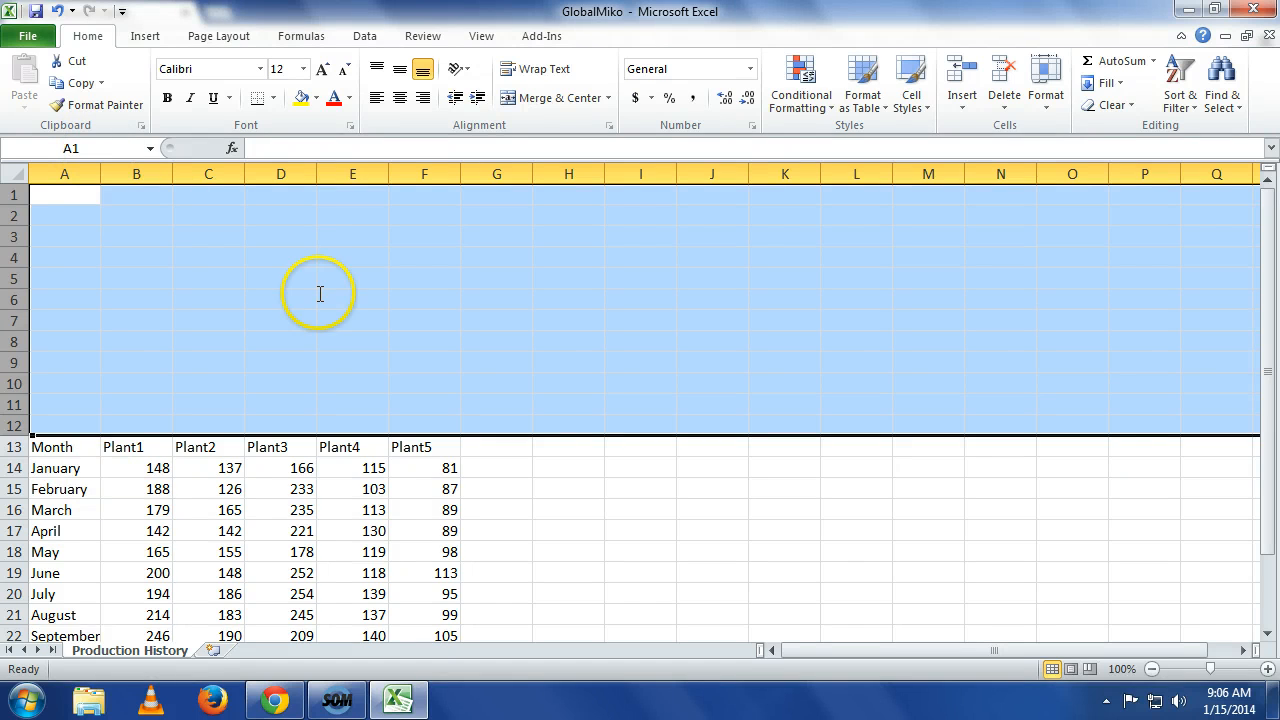
click(345, 327)
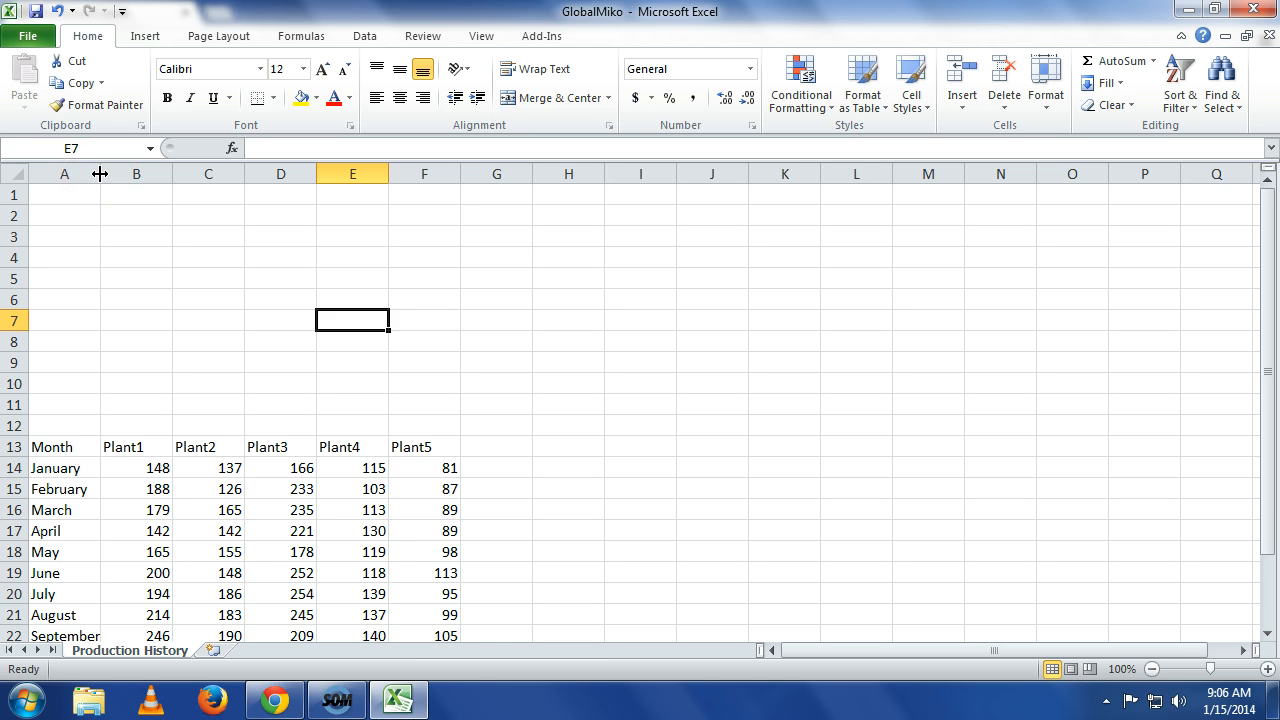
Widen column A well beyond its default width to hold long labels.
drag(100, 174, 100, 174)
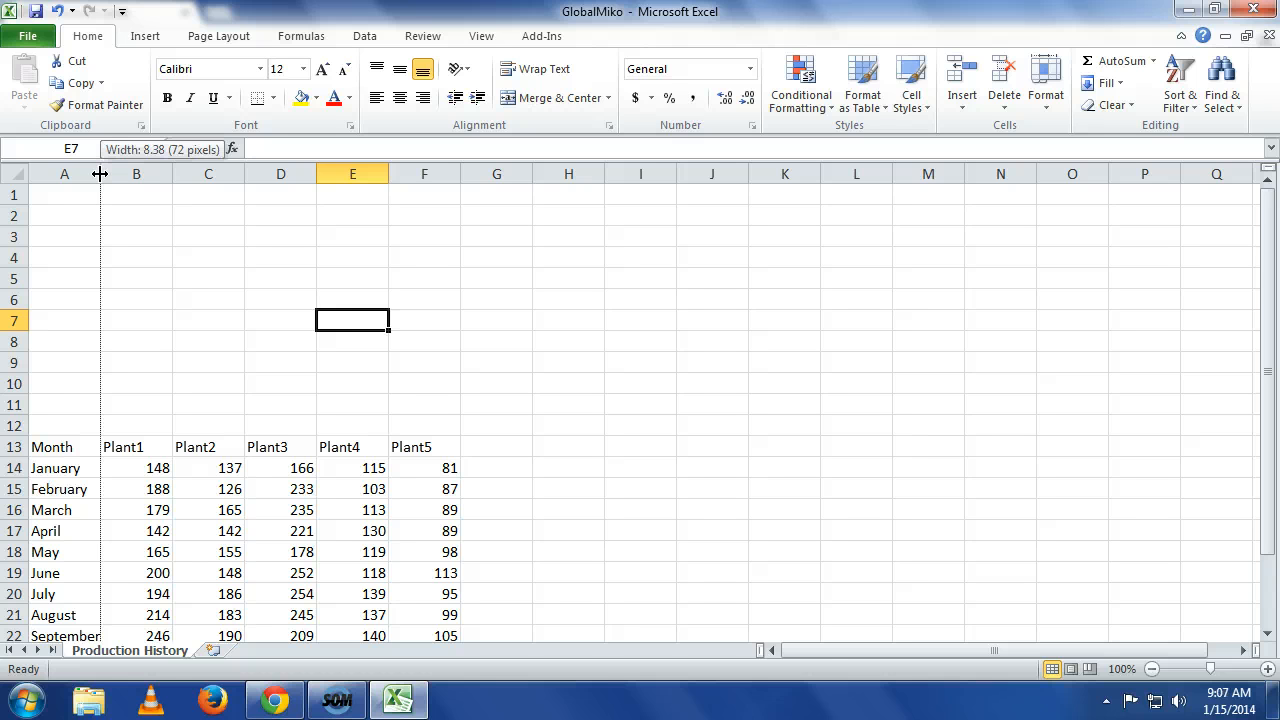
drag(100, 174, 100, 174)
drag(100, 174, 136, 174)
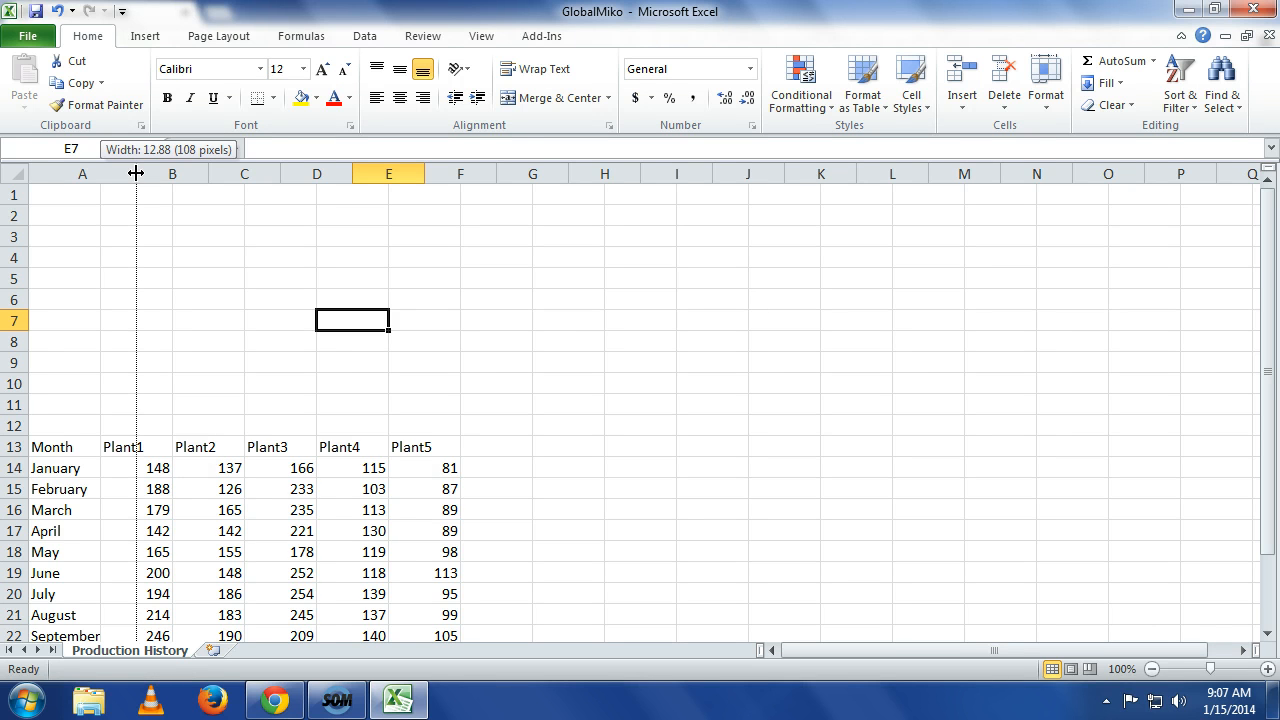
drag(136, 174, 217, 160)
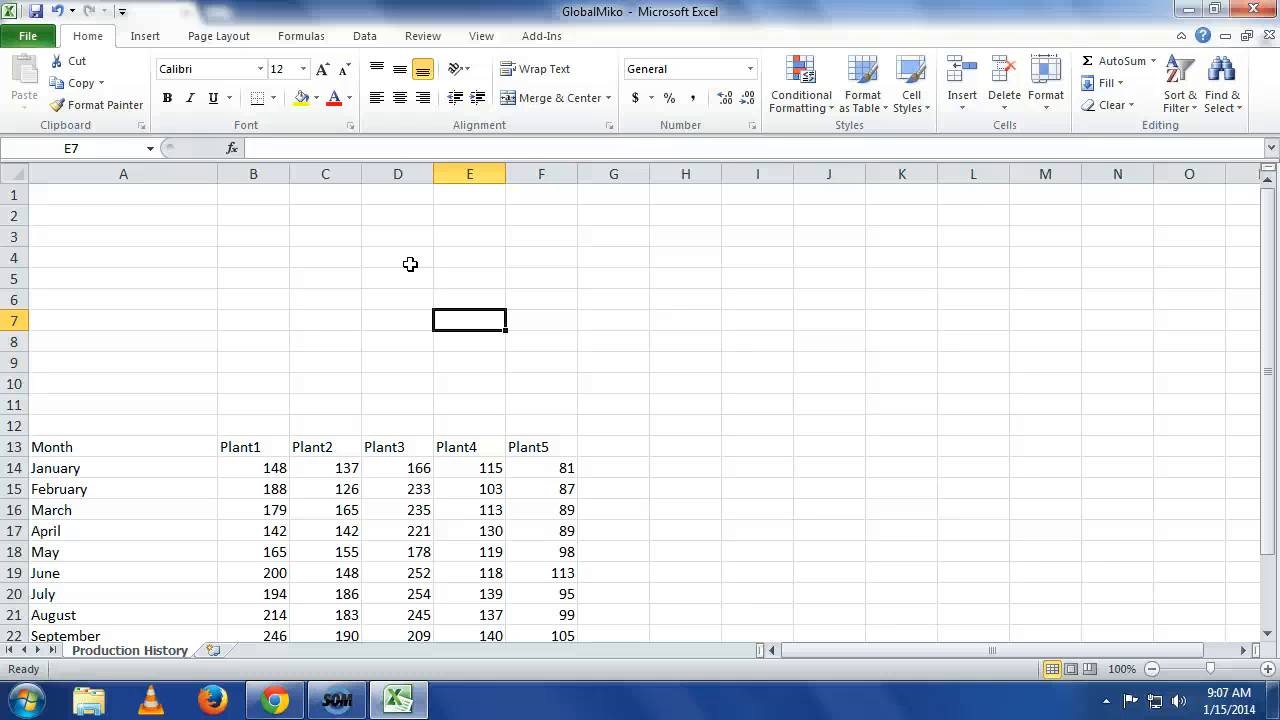
Select columns B through F and widen them together to the same larger width.
click(270, 174)
drag(270, 174, 575, 174)
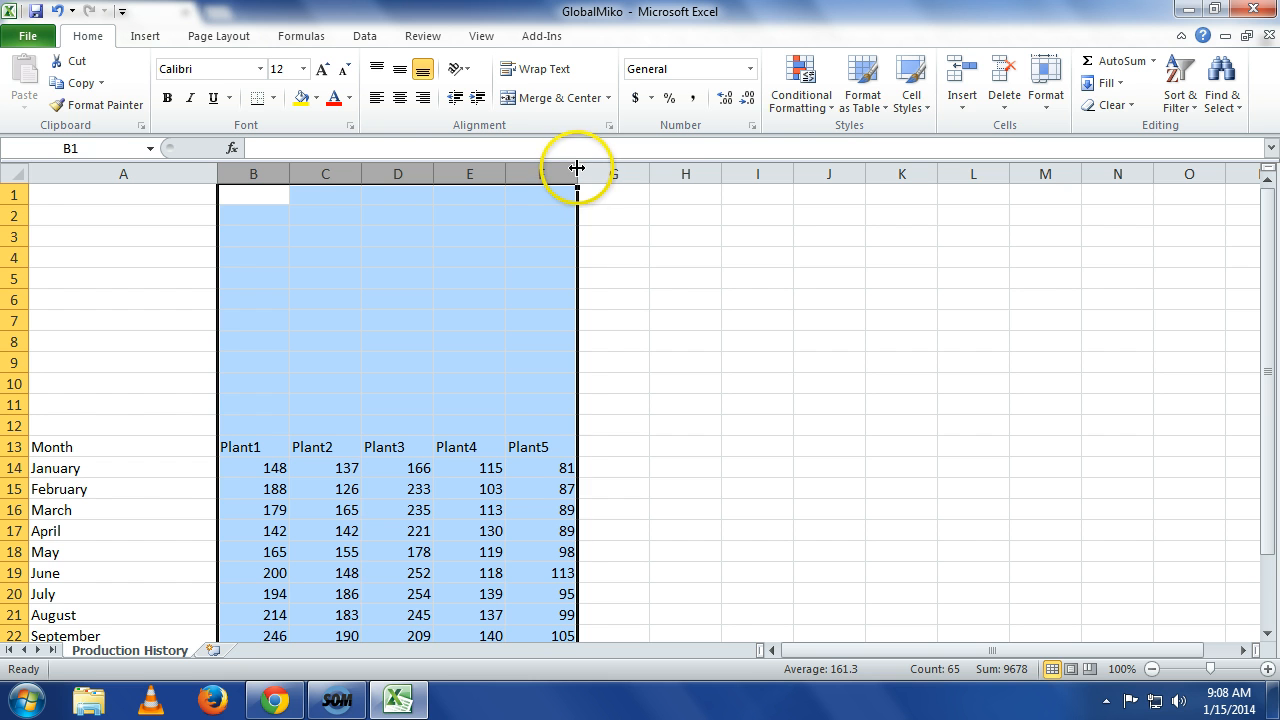
drag(577, 168, 621, 165)
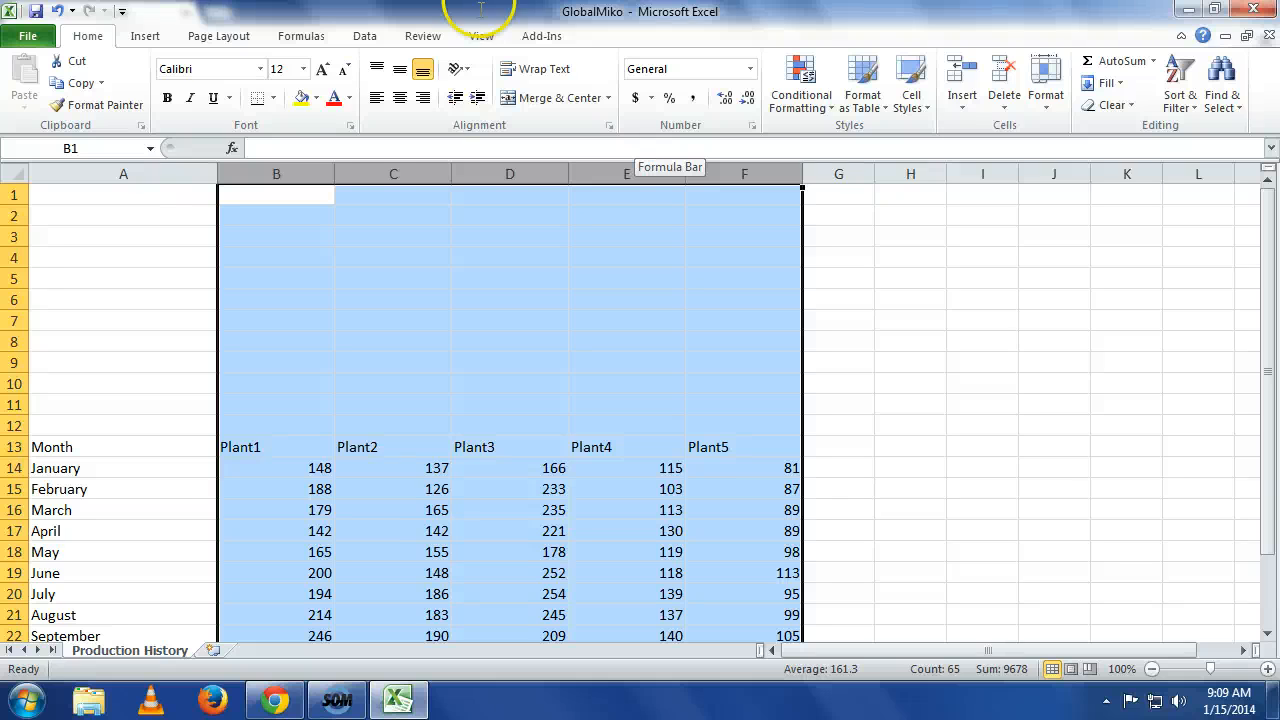
click(250, 316)
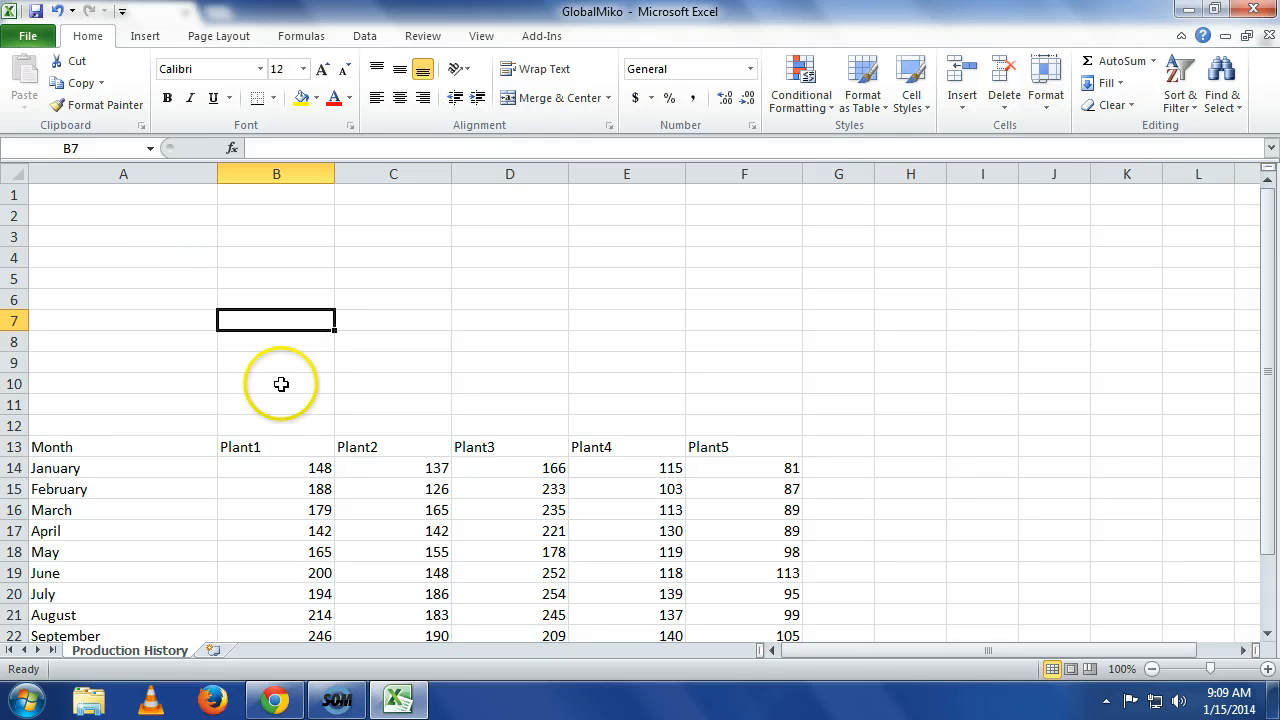
Copy the Plant1 to Plant5 headers from row 13 and paste them into B7.
drag(243, 447, 731, 445)
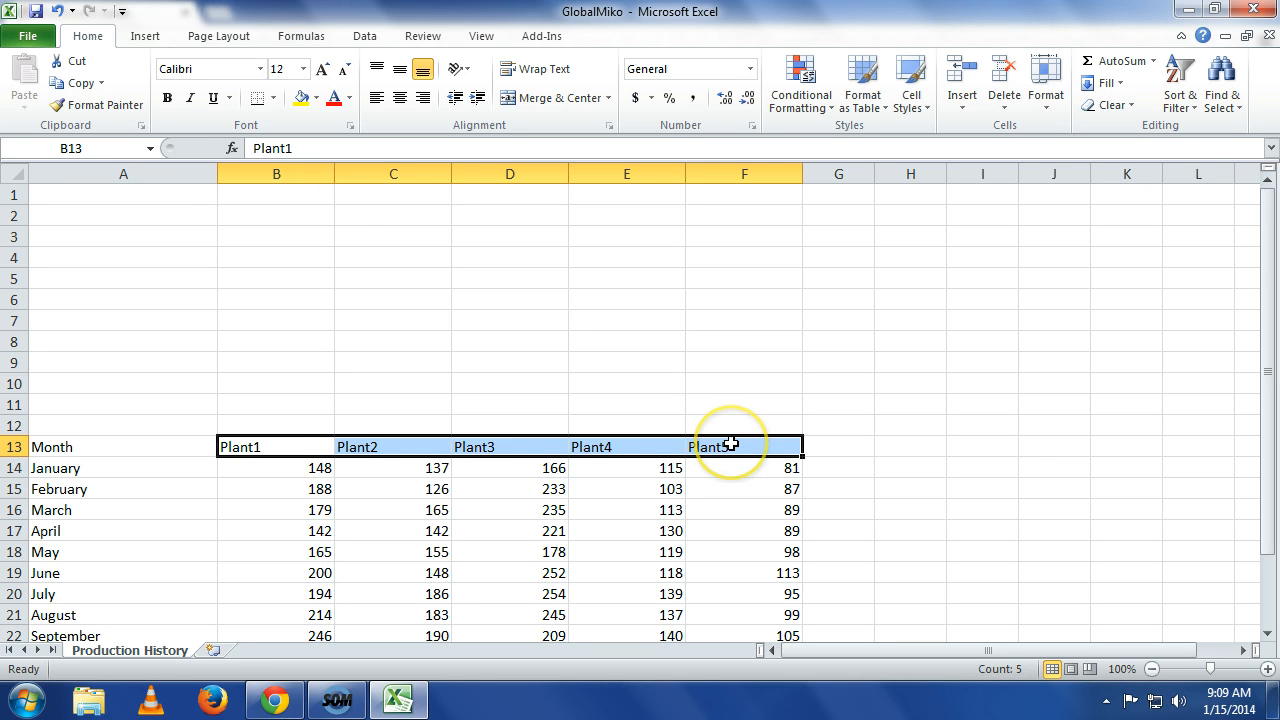
click(80, 83)
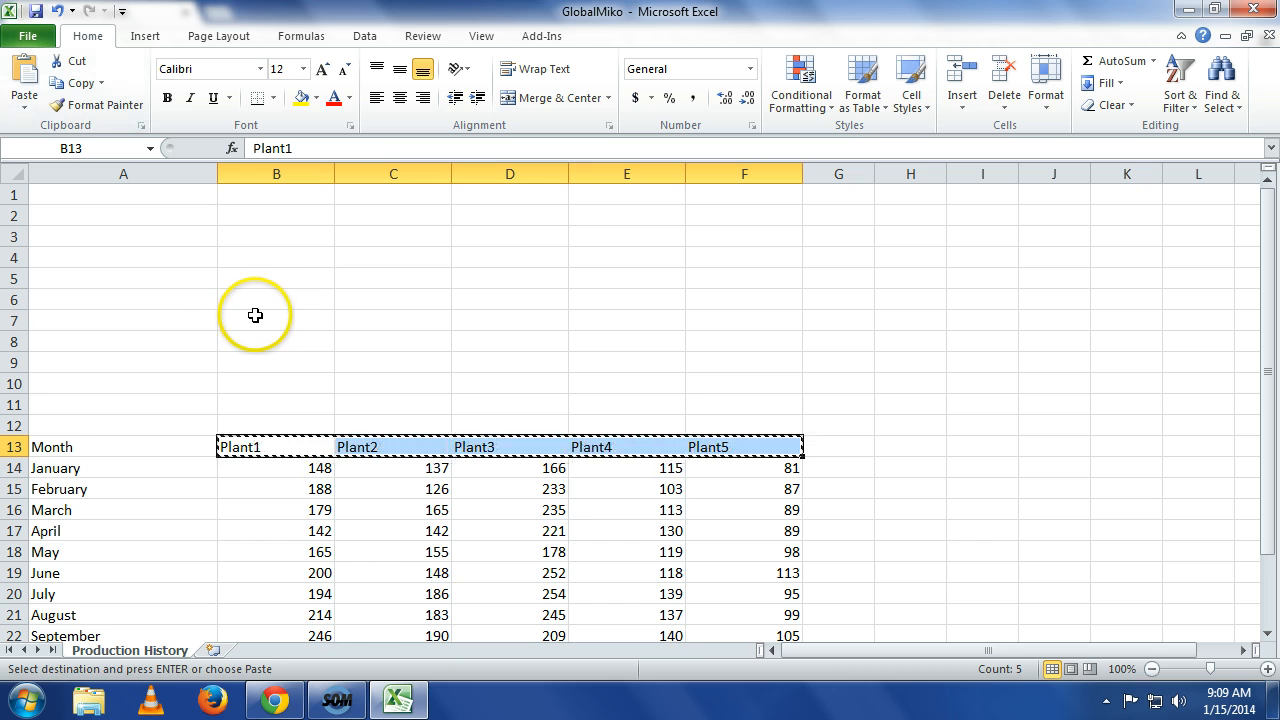
click(254, 315)
click(20, 72)
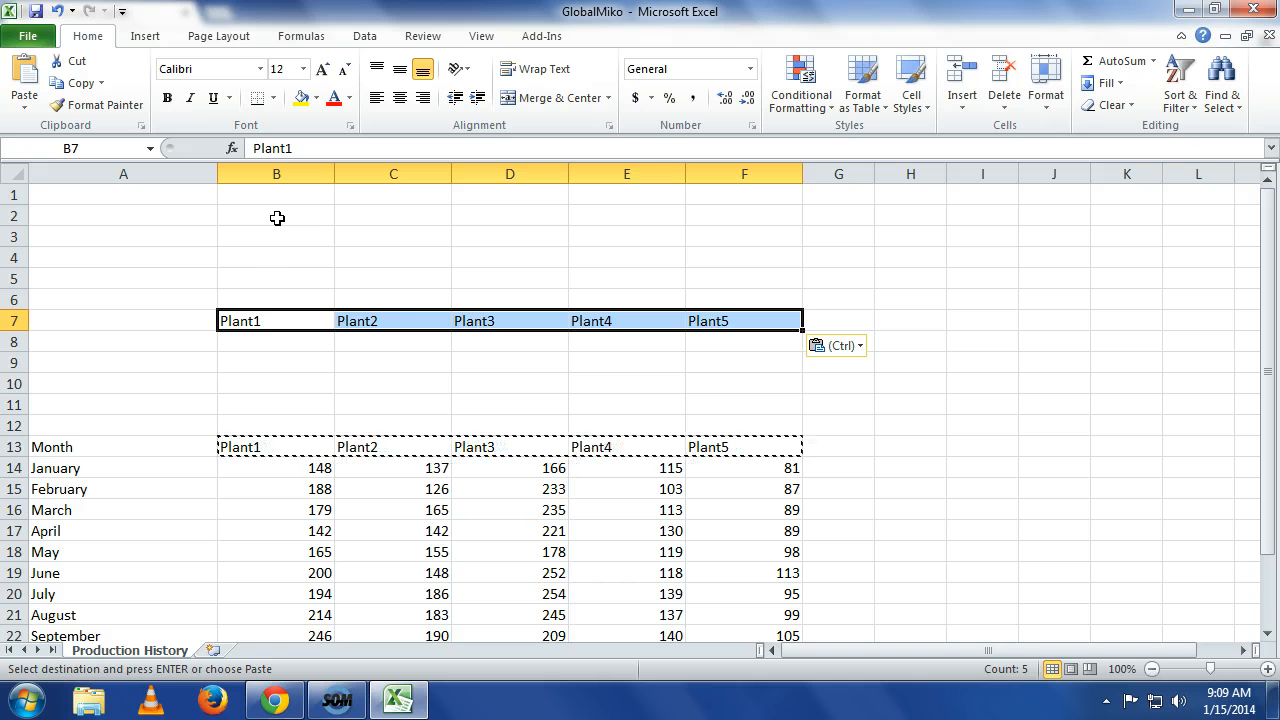
Enter the label Total Units Produced in cell A8.
key(Left)
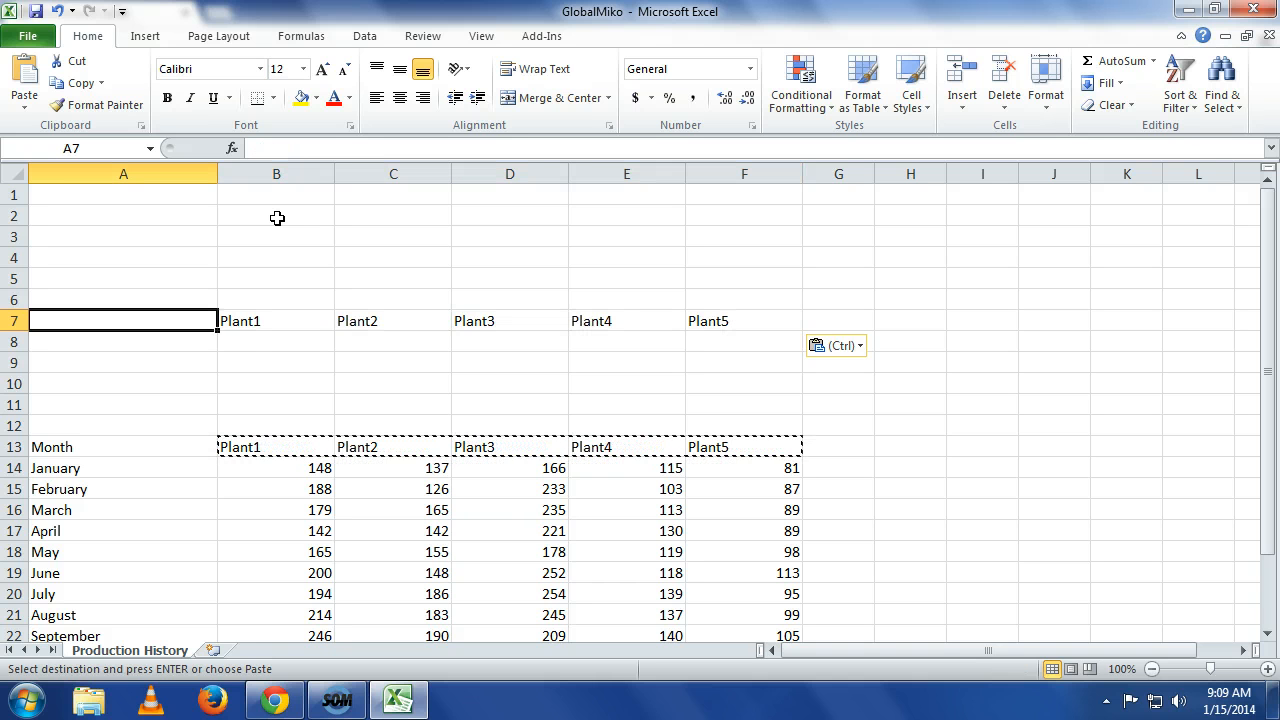
key(Down)
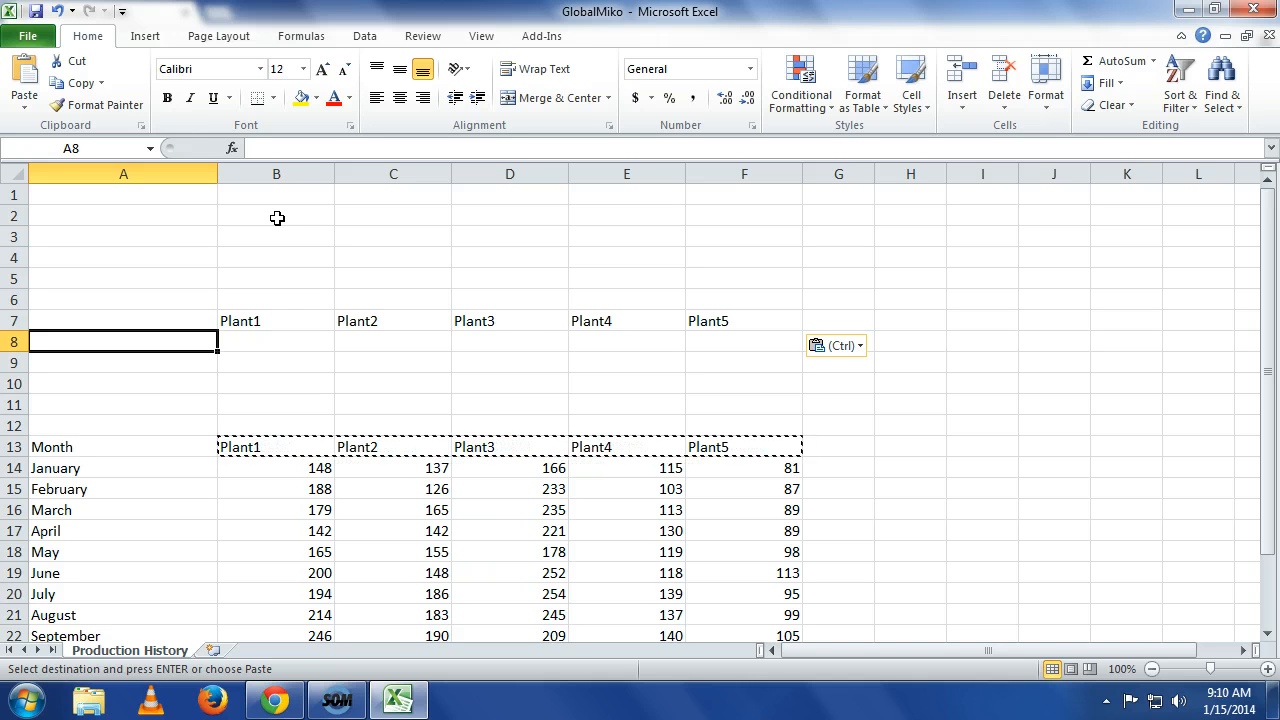
text(Total )
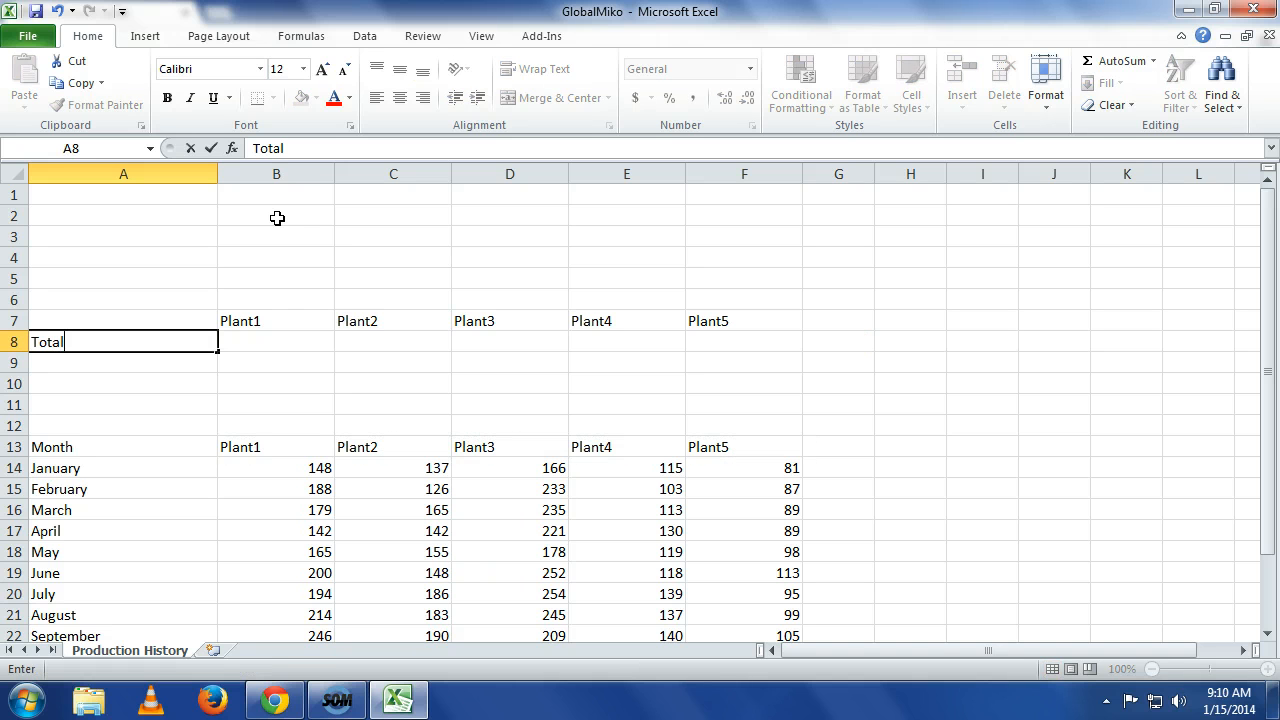
text(Uni)
text(ts Prod)
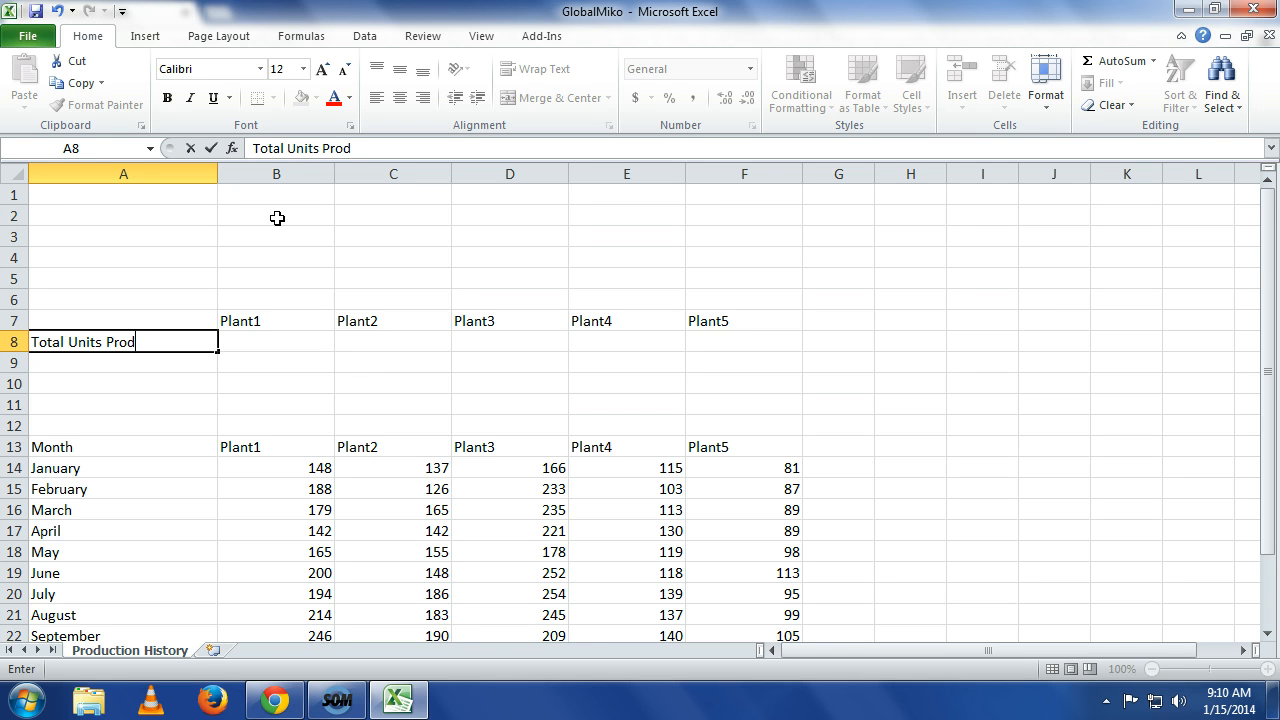
text(uced)
key(Return)
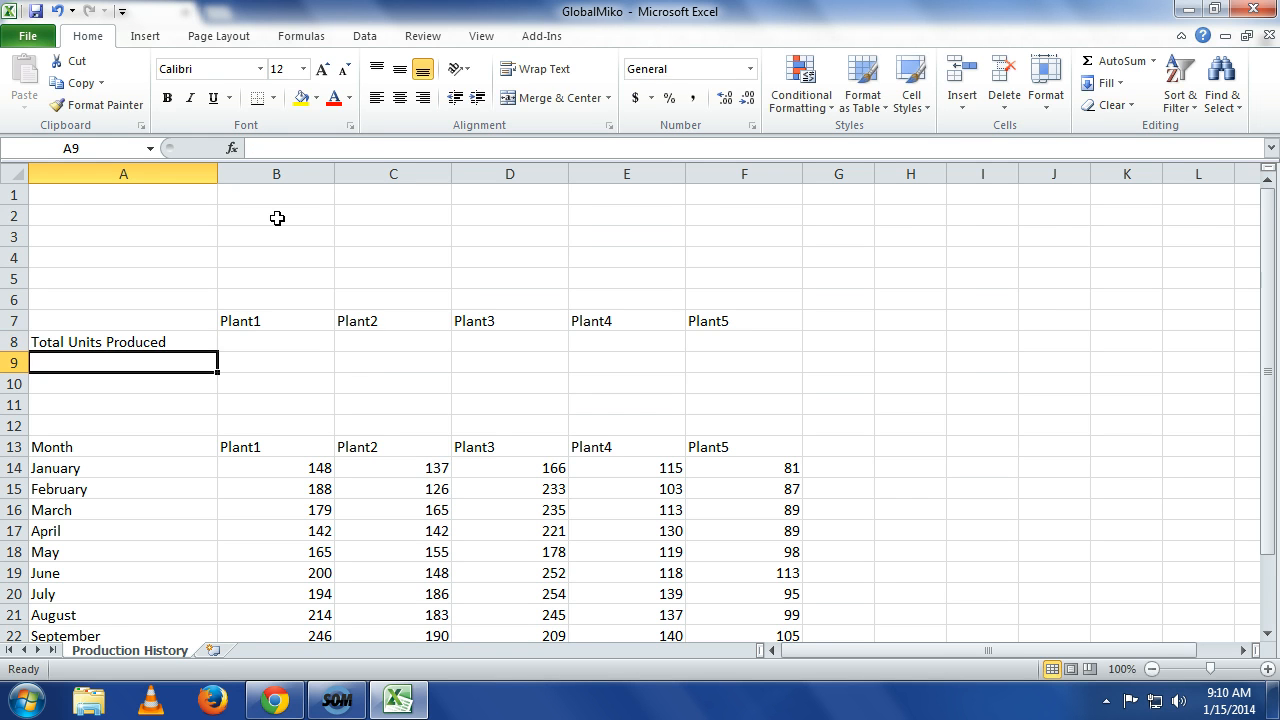
Enter the label Average Per Month in cell A9.
text(A)
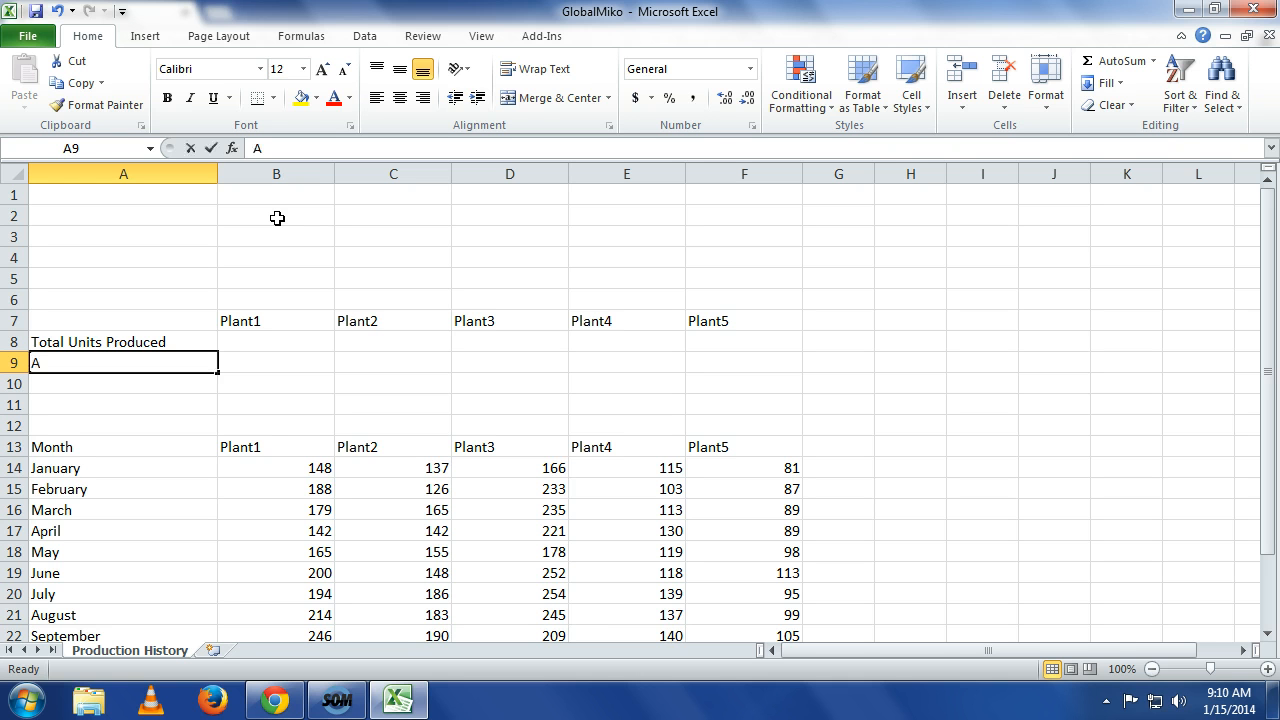
text(vera)
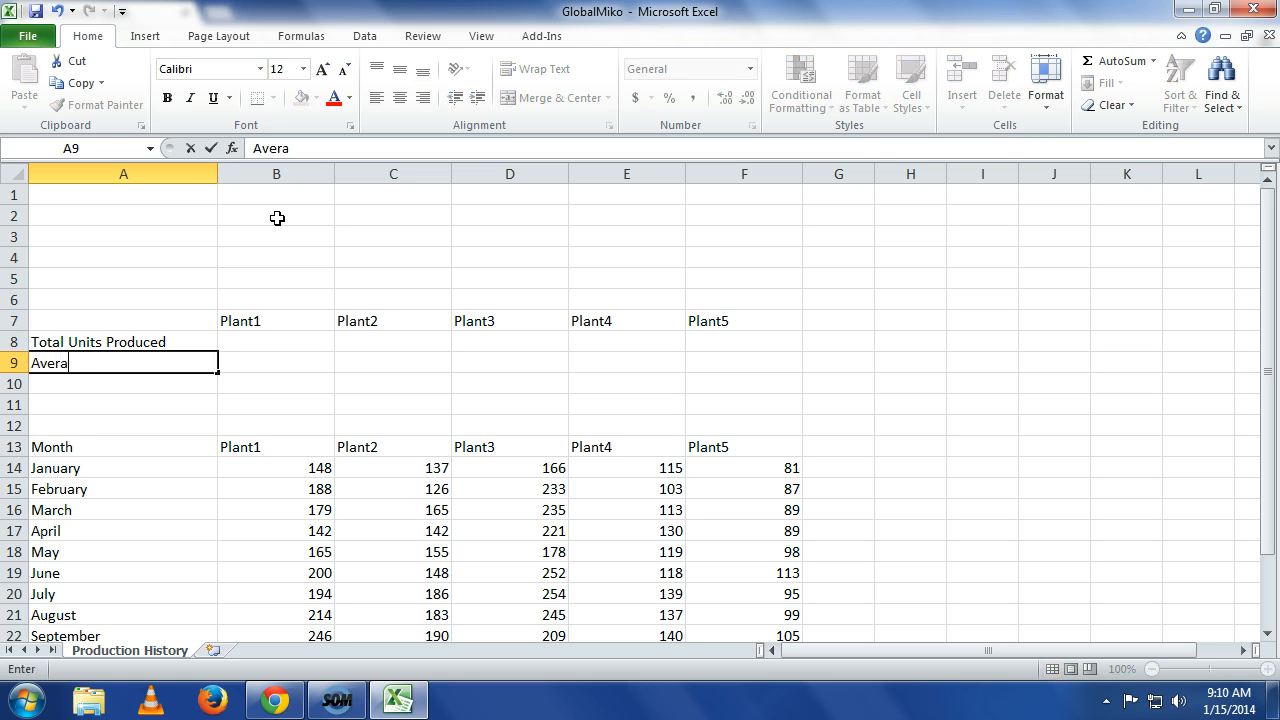
text(ge Per Month)
key(Return)
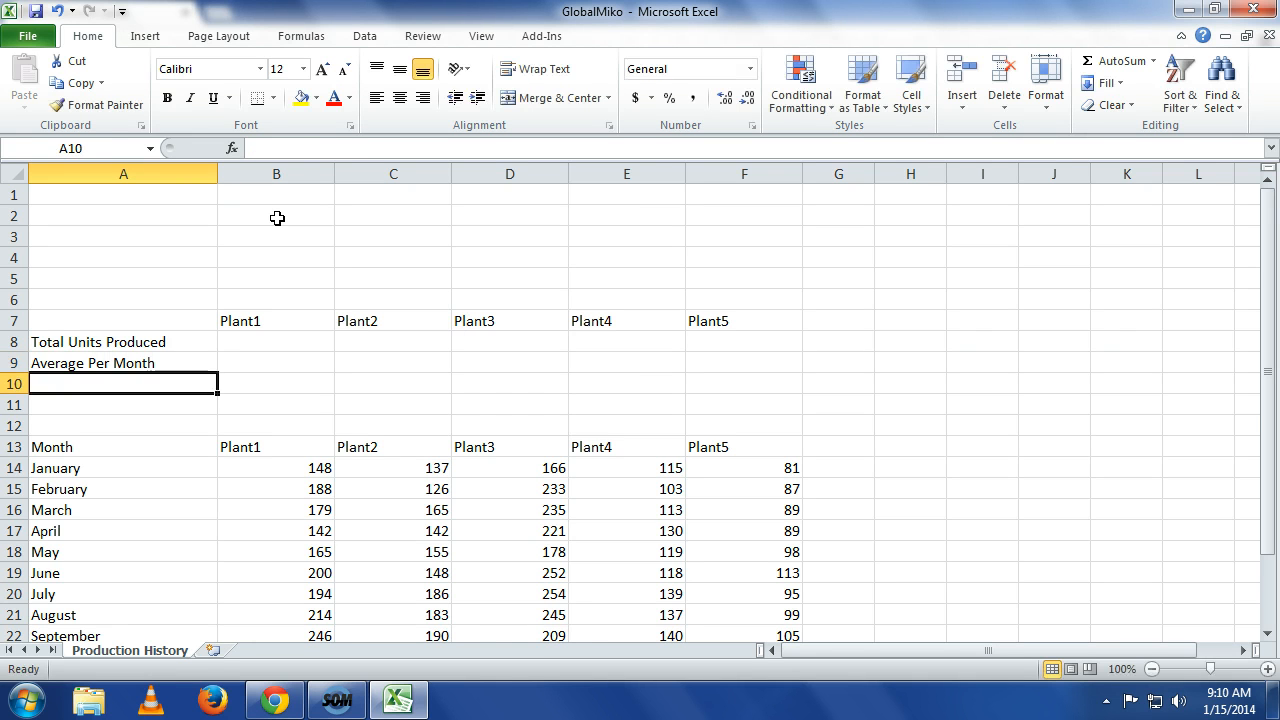
Enter the labels Maximum in A10 and Minimum in A11.
text(M)
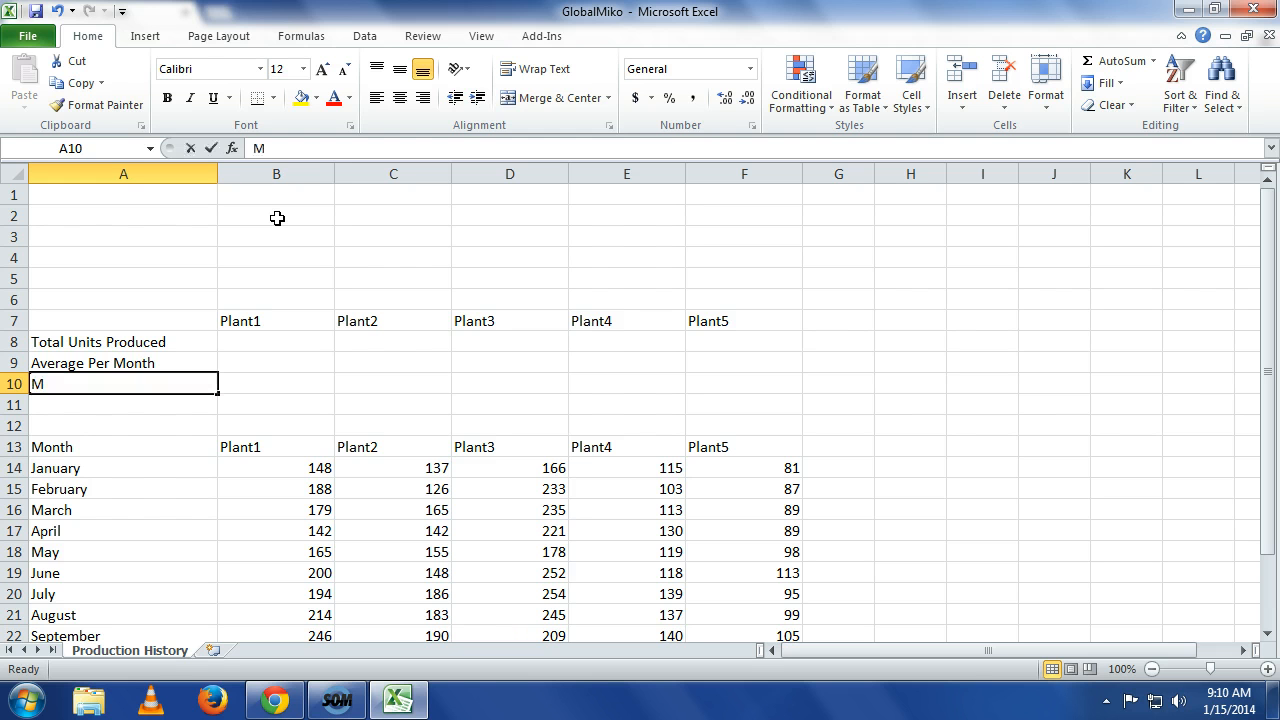
text(aximum)
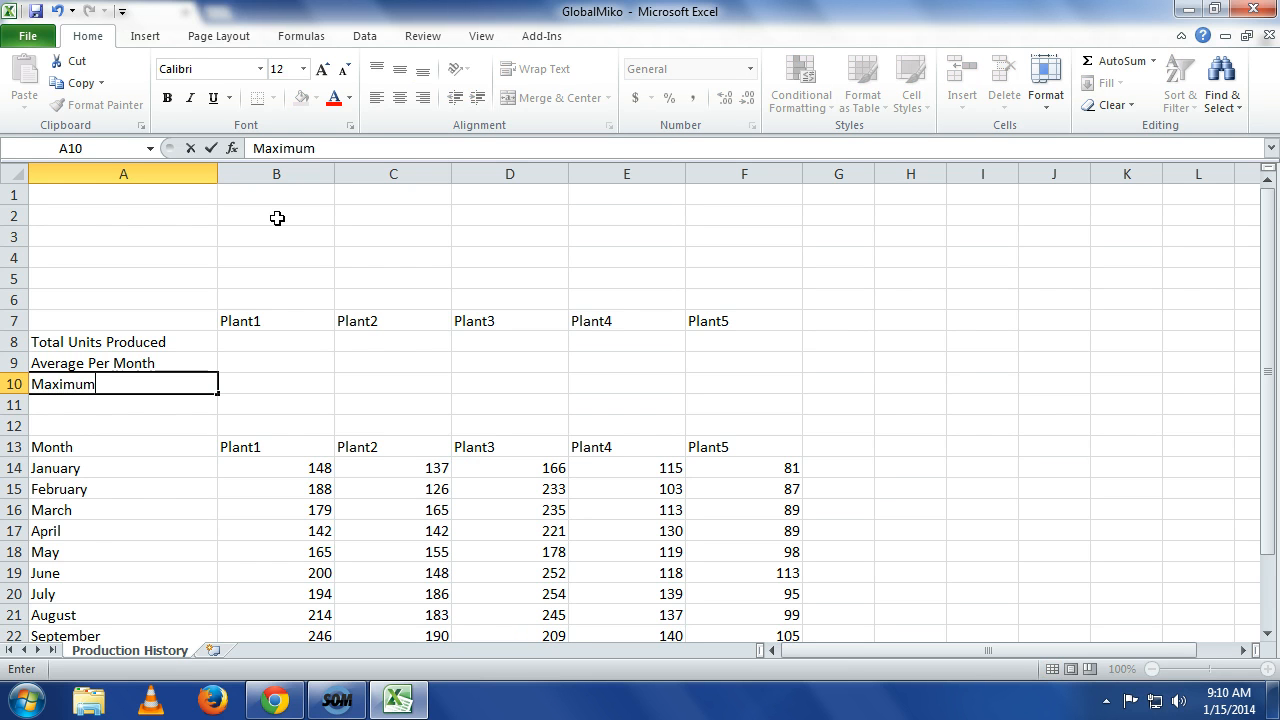
key(Return)
text(M)
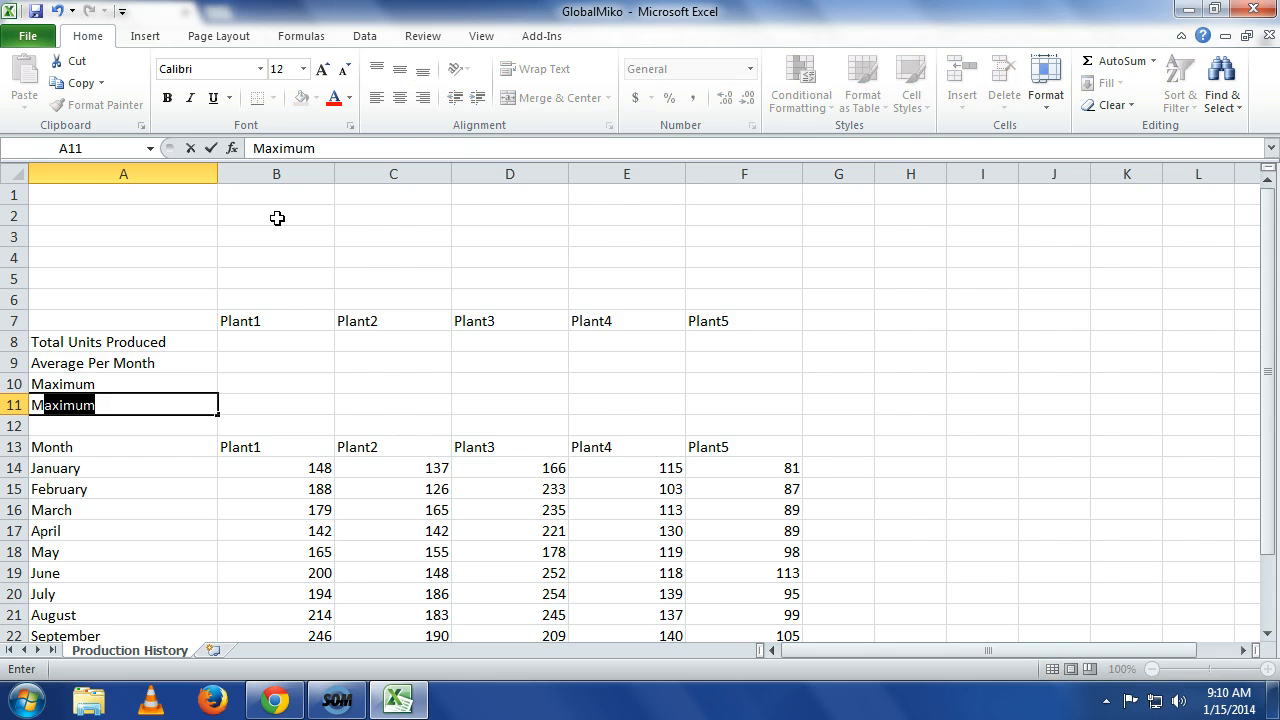
text(inimum)
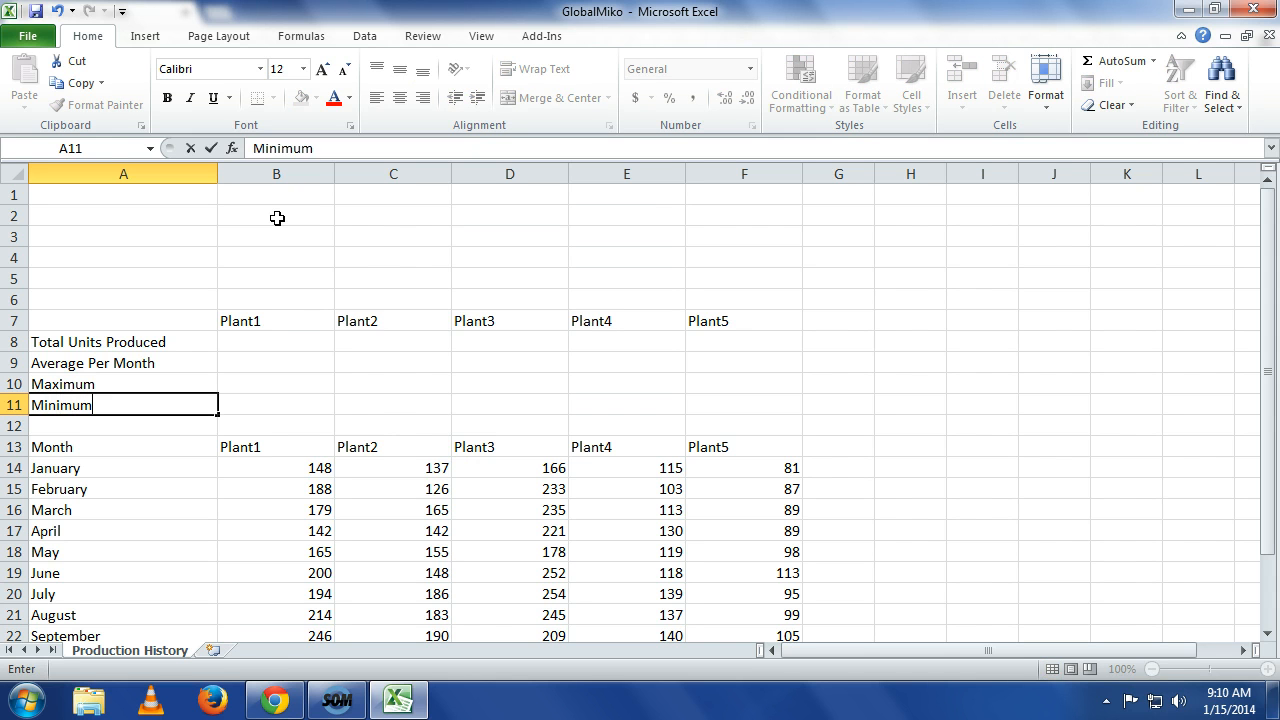
key(Return)
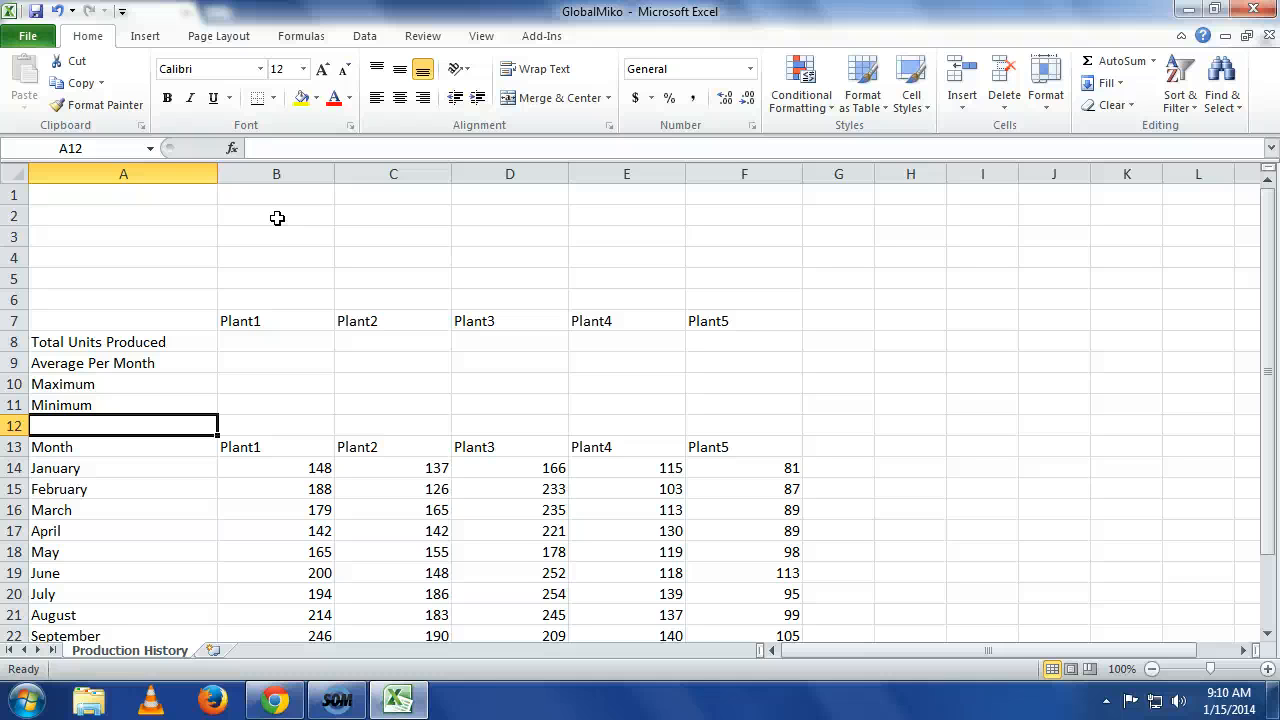
Sum each plant's monthly production with AutoSum in row 26, then move the totals up into B8:F8.
scroll(297, 249, down, 2)
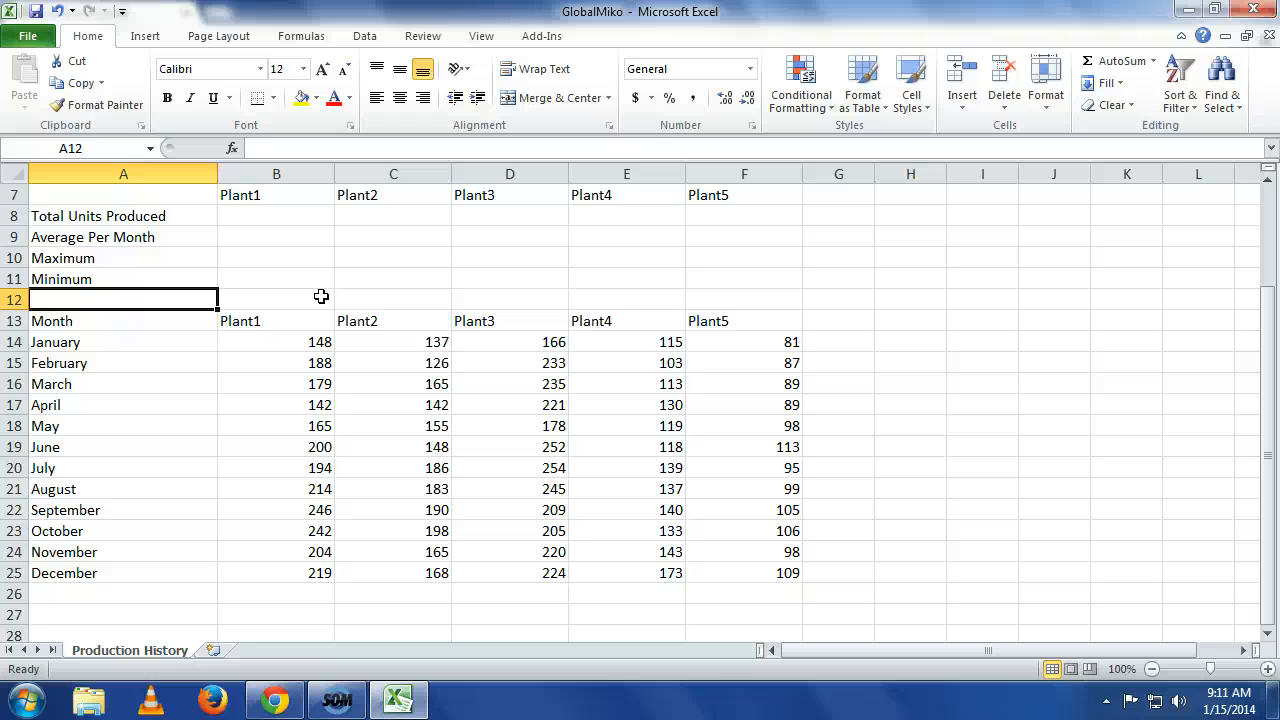
click(300, 594)
drag(522, 596, 731, 591)
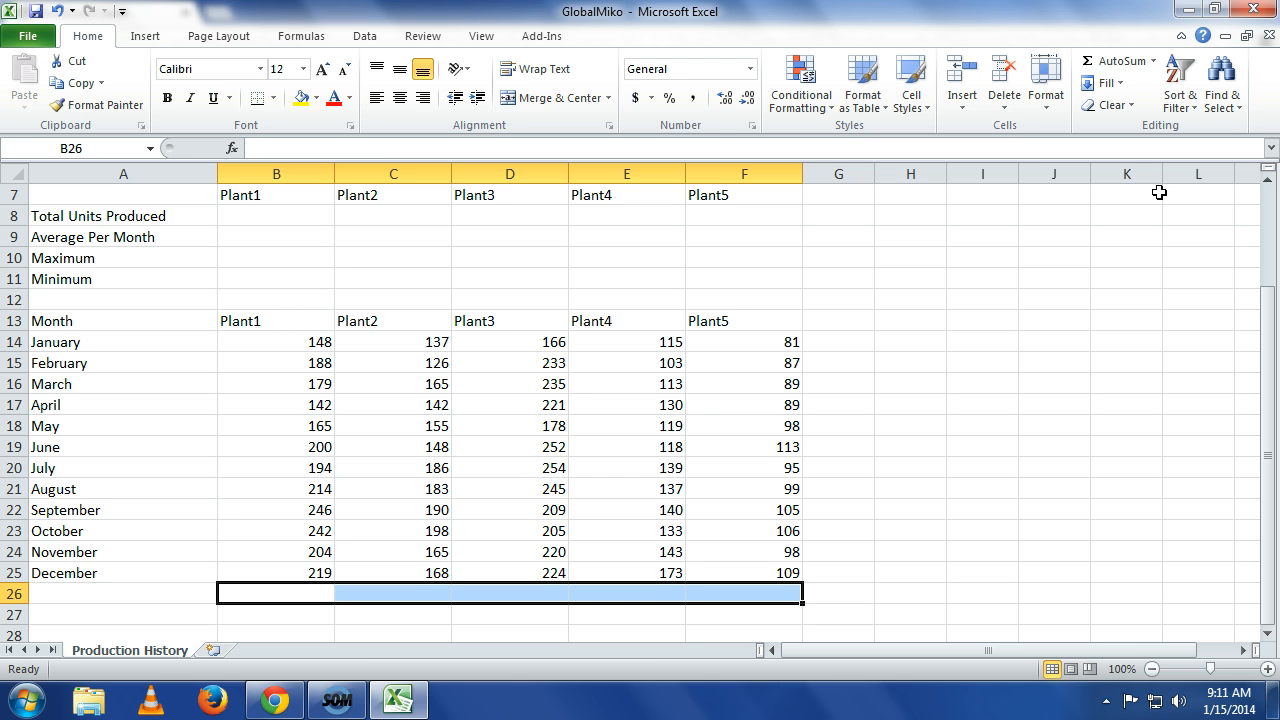
click(1100, 64)
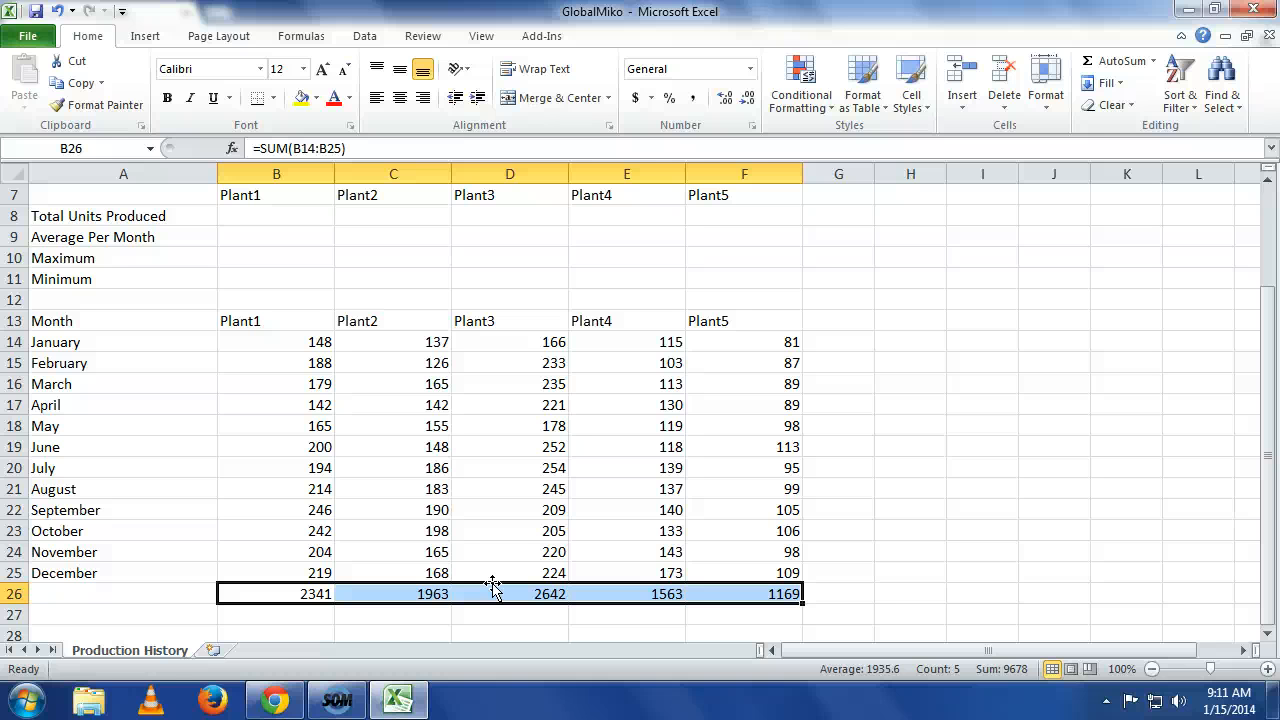
drag(492, 588, 518, 220)
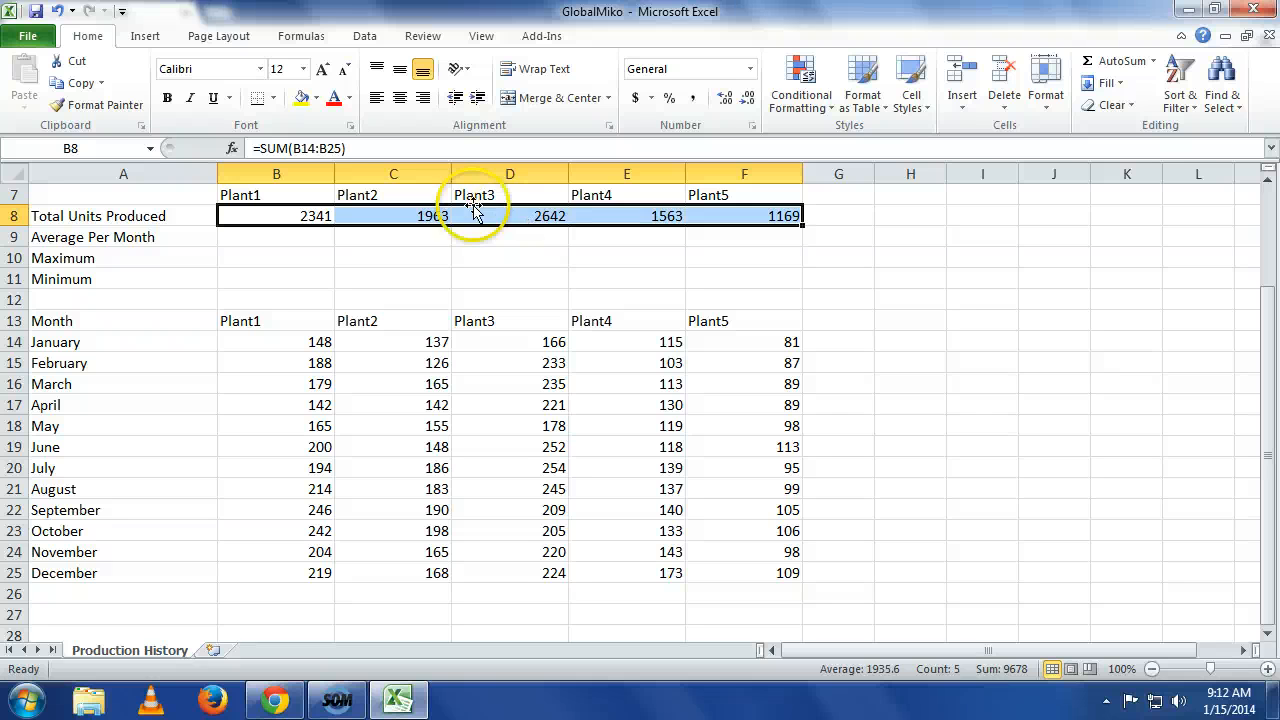
Calculate each plant's monthly average with AutoSum Average in row 26 and move the results into B9:F9.
drag(316, 590, 788, 596)
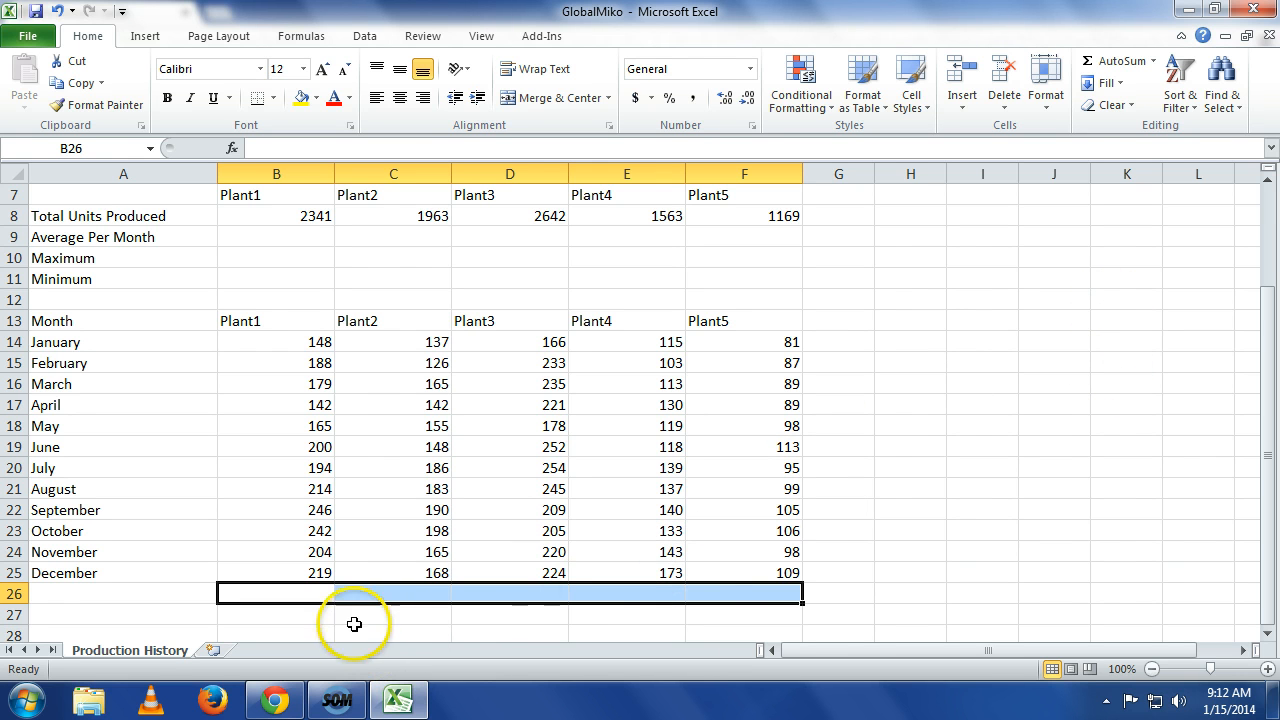
click(1154, 64)
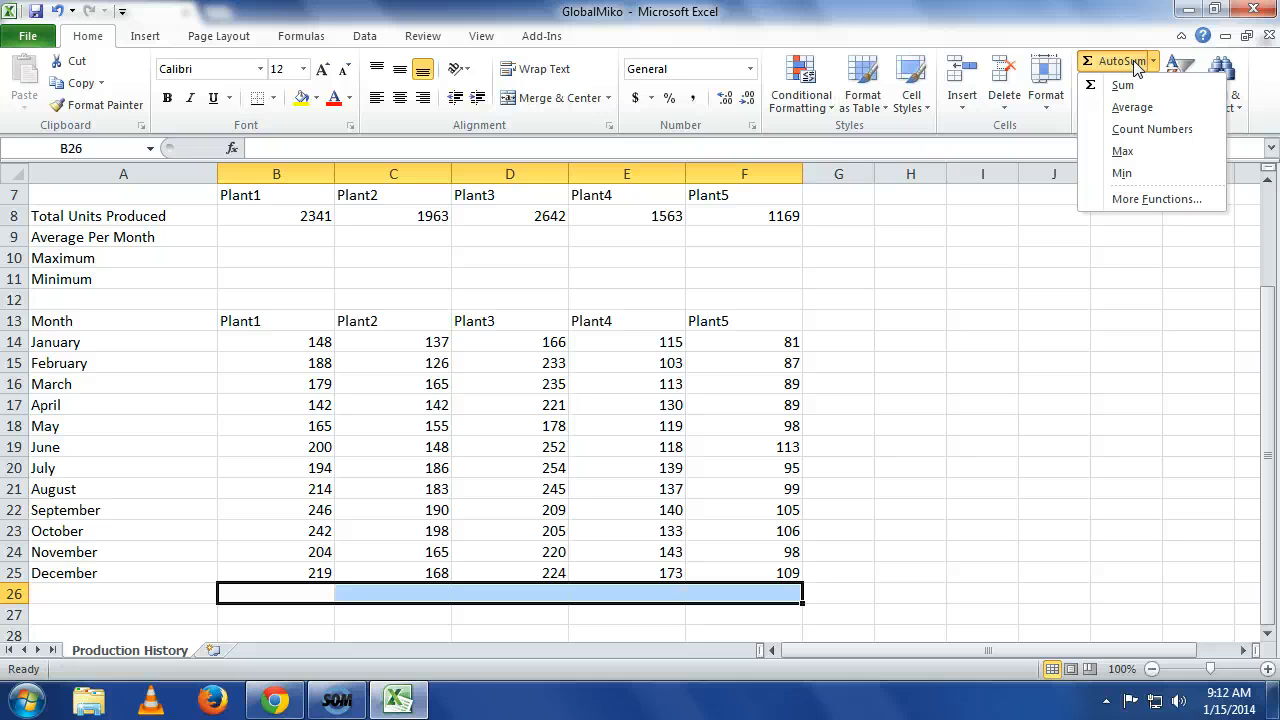
click(1153, 108)
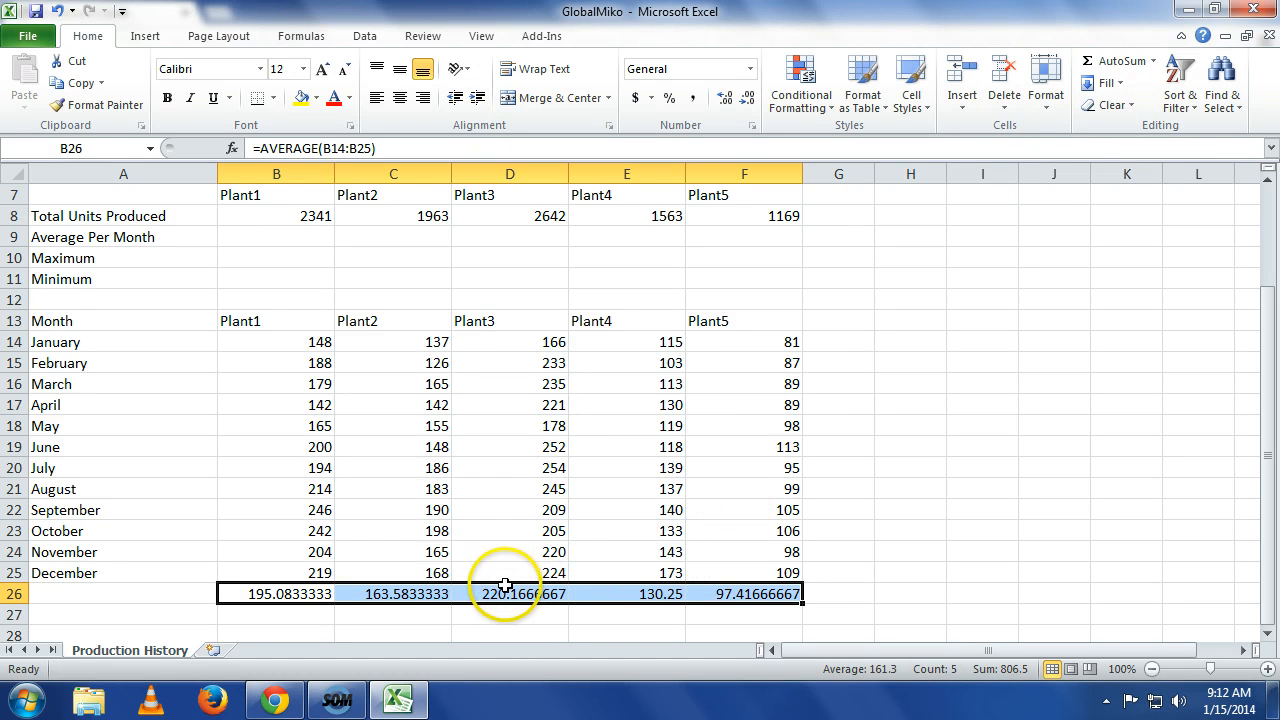
drag(487, 579, 550, 240)
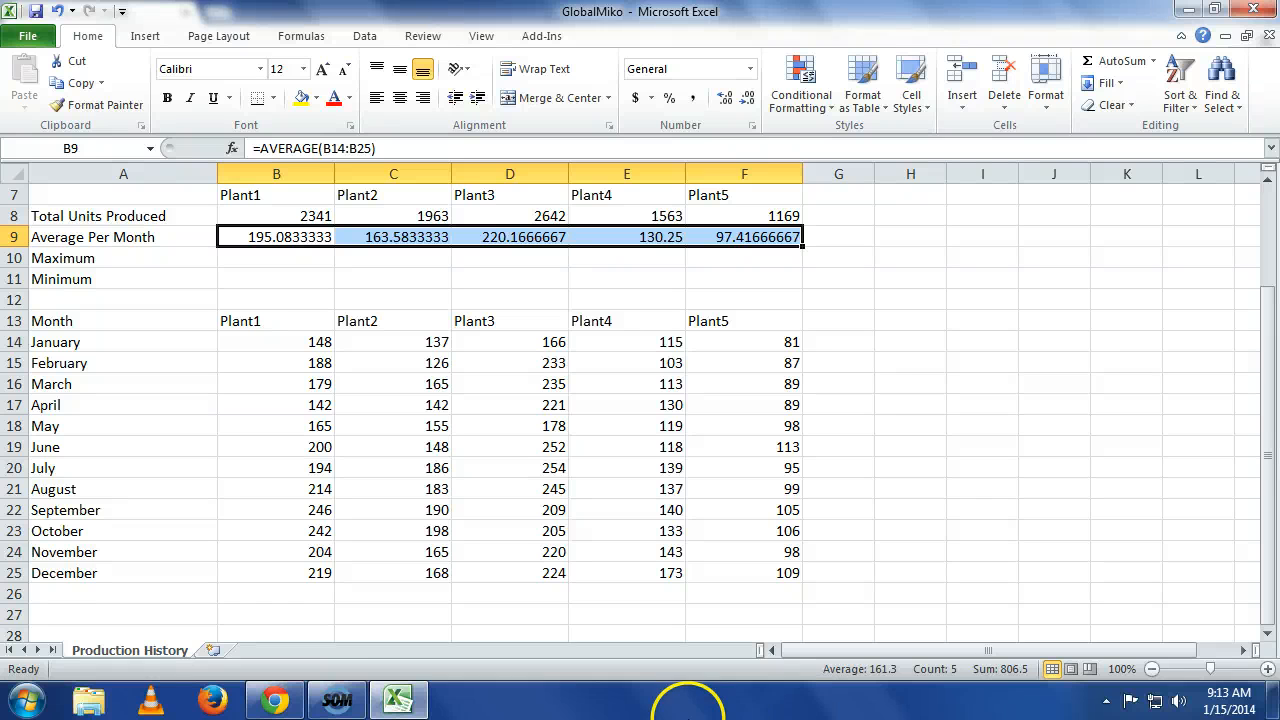
Calculate each plant's maximum monthly production with AutoSum Max in row 26 and move the results into B10:F10.
click(308, 592)
drag(308, 592, 722, 607)
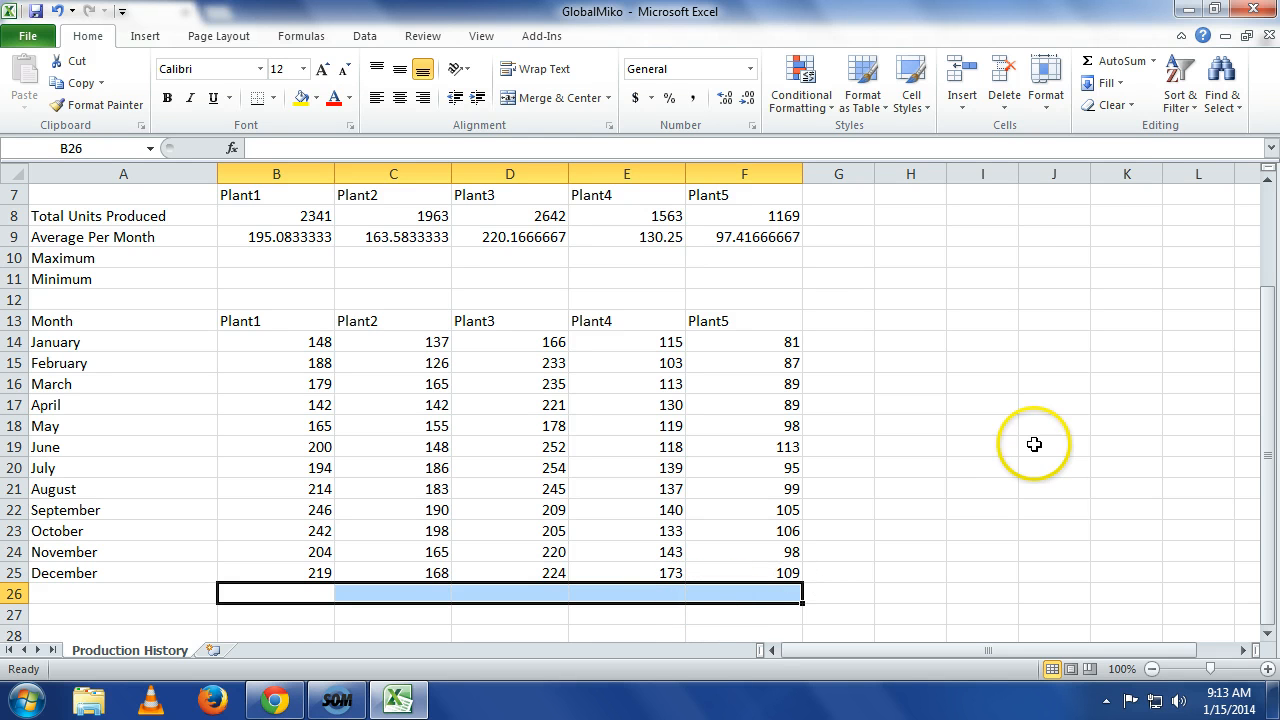
click(1155, 62)
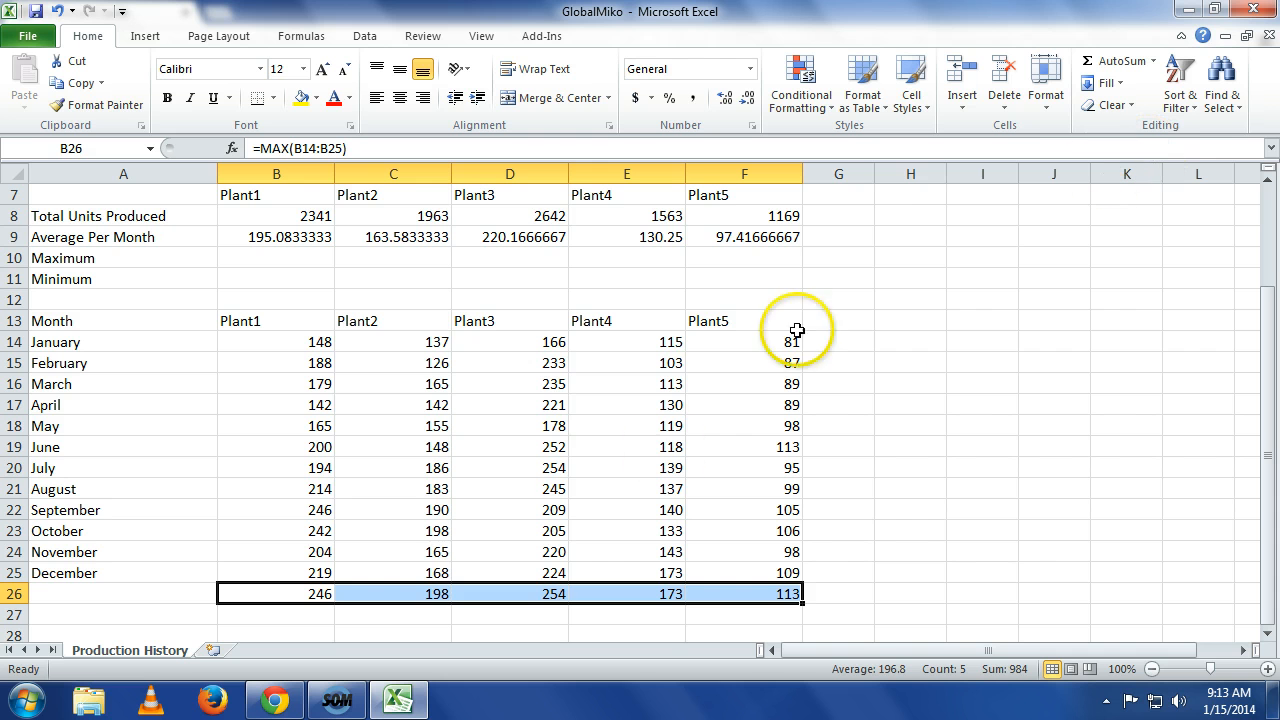
drag(451, 585, 392, 263)
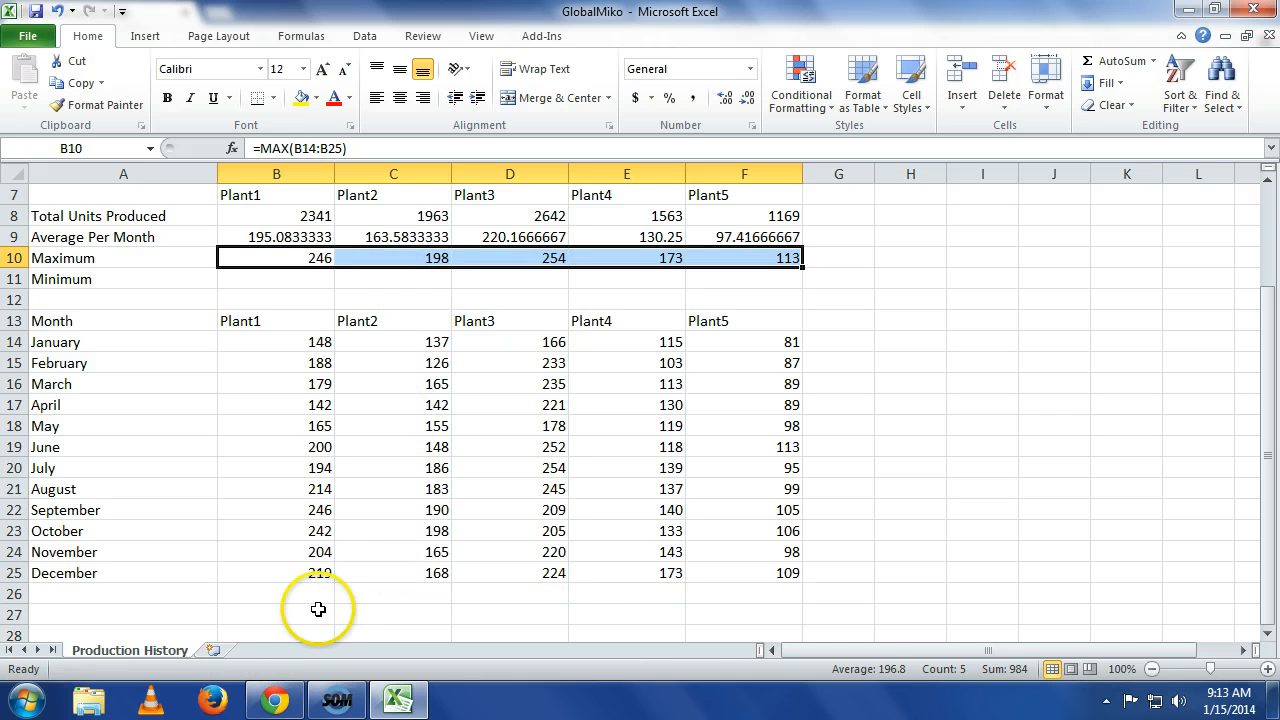
Calculate each plant's minimum monthly production with AutoSum Min in row 26 and move the results into B11:F11.
drag(316, 596, 690, 598)
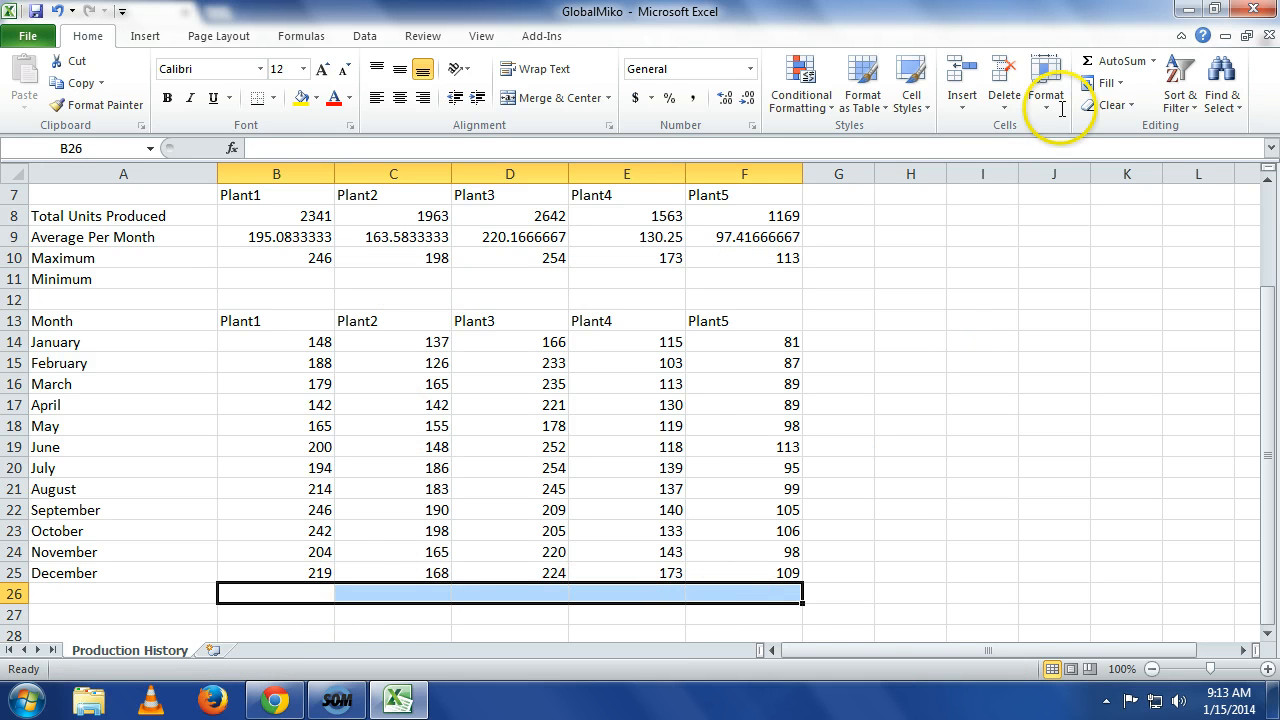
click(1153, 61)
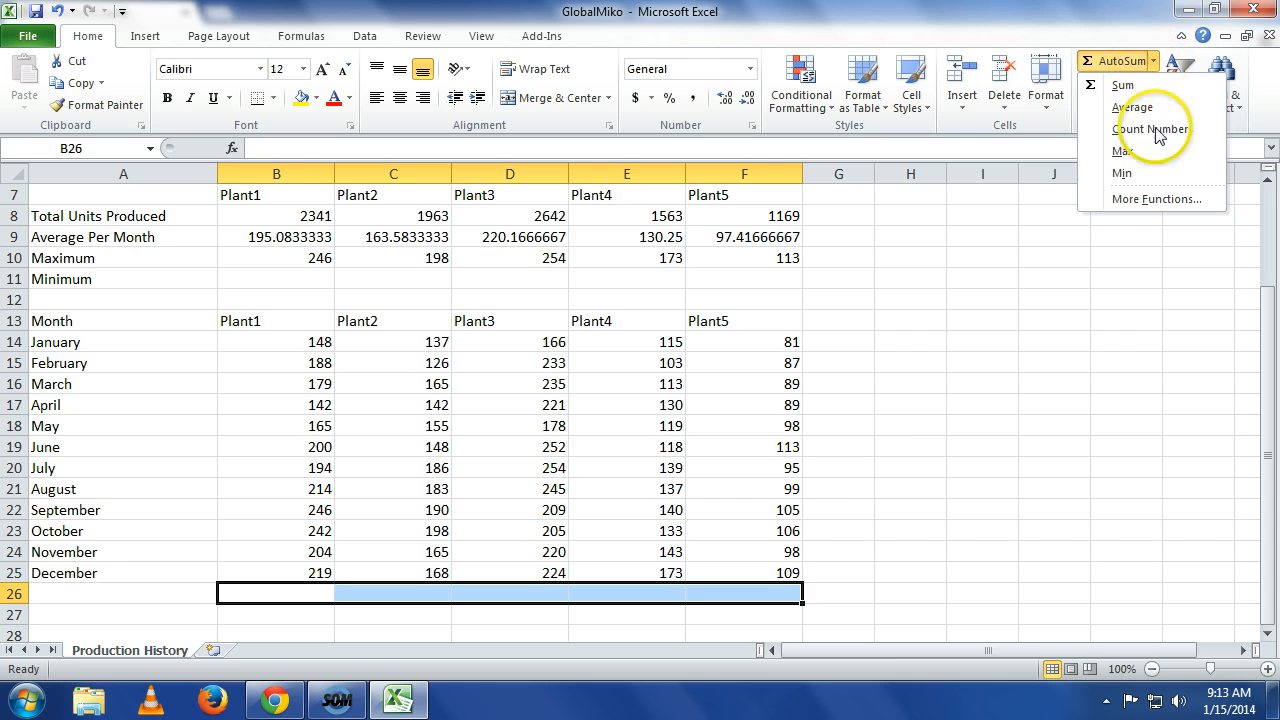
click(1128, 173)
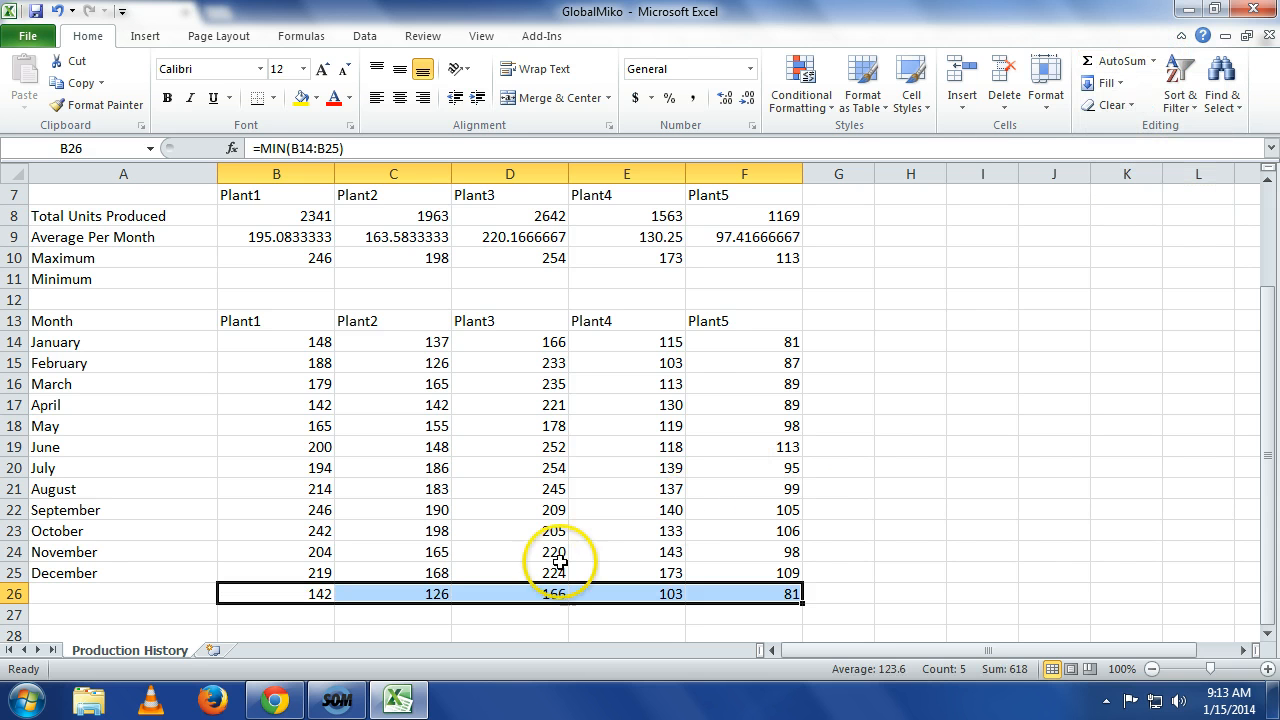
drag(543, 584, 543, 284)
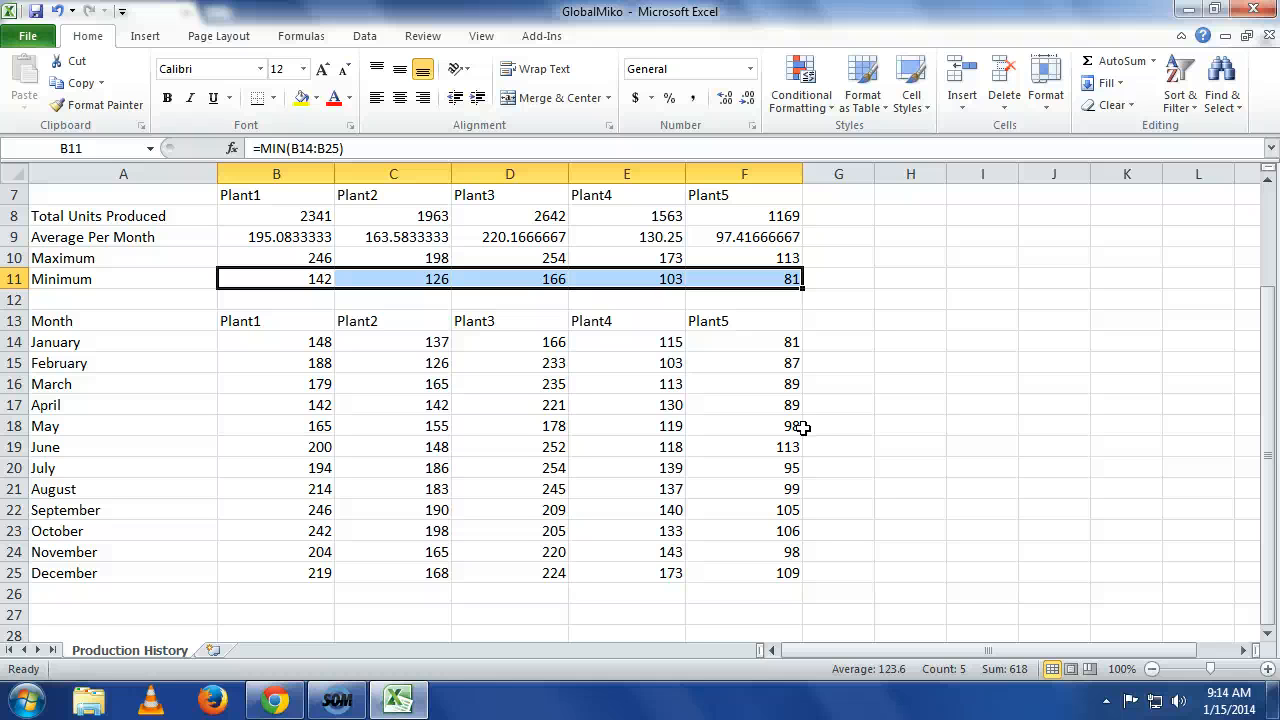
Enter the title Global Site GPS in cell A1.
scroll(803, 428, up, 2)
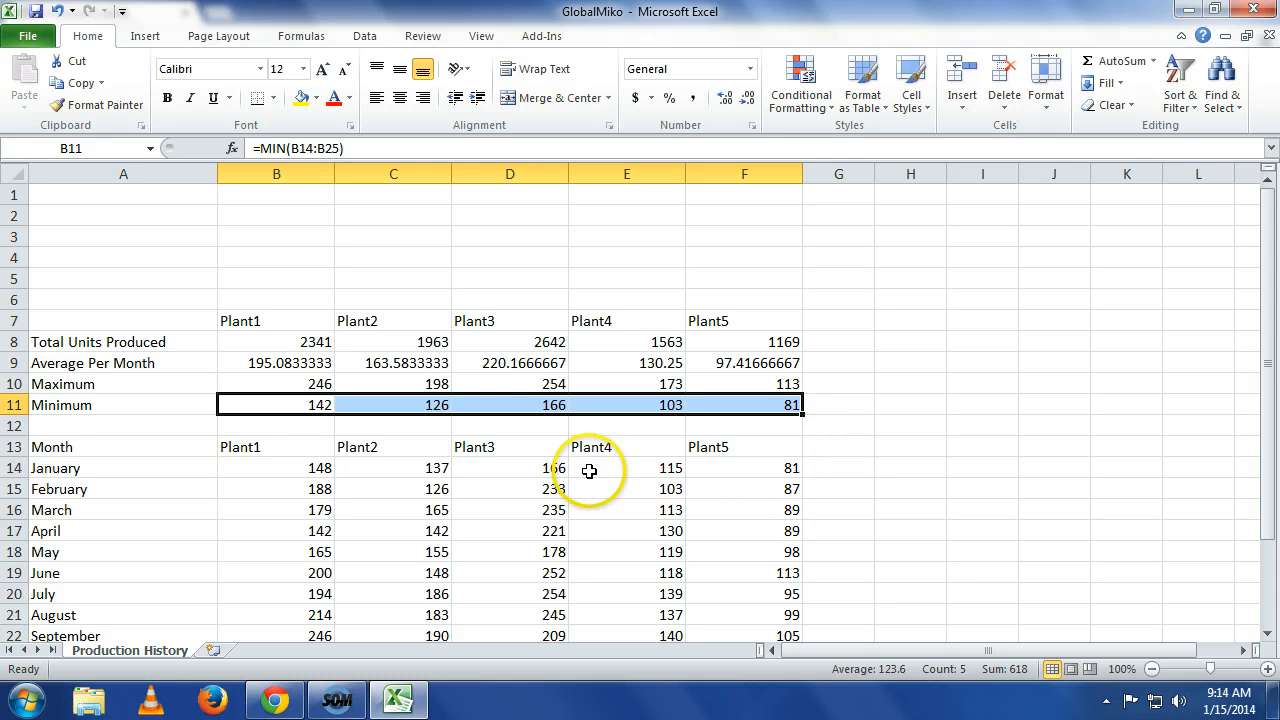
key(ctrl+Home)
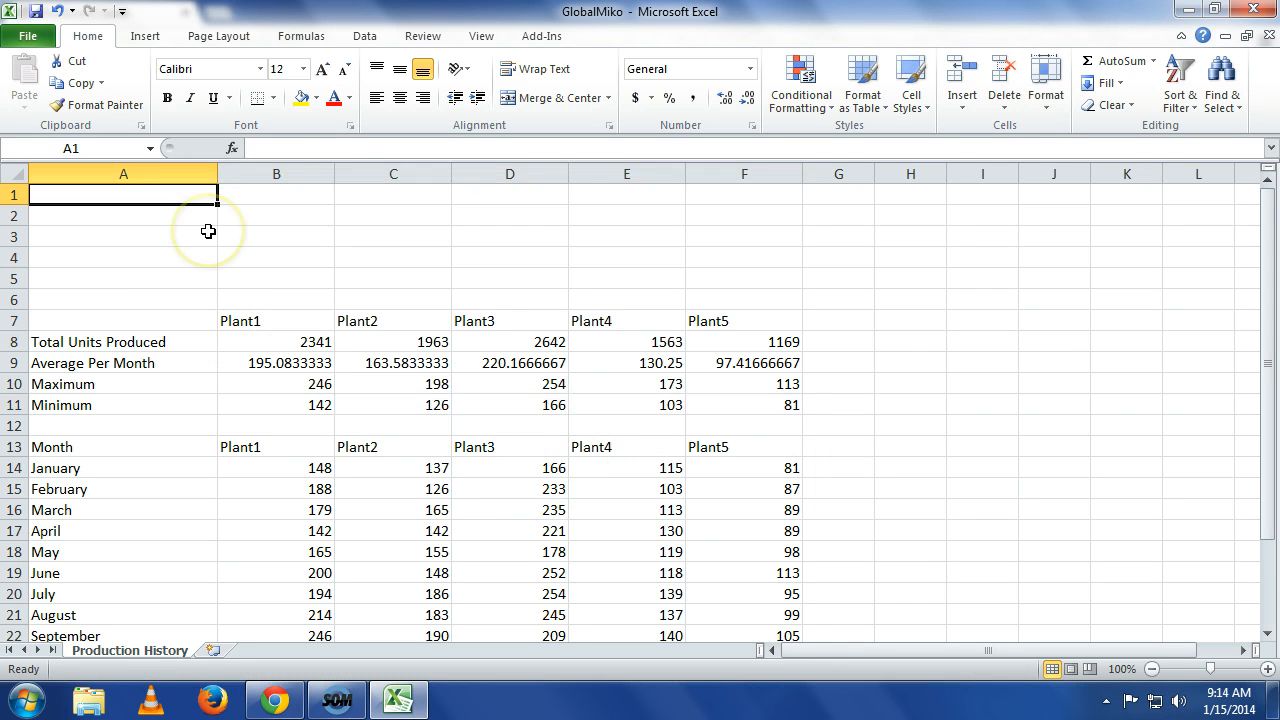
text(Glob)
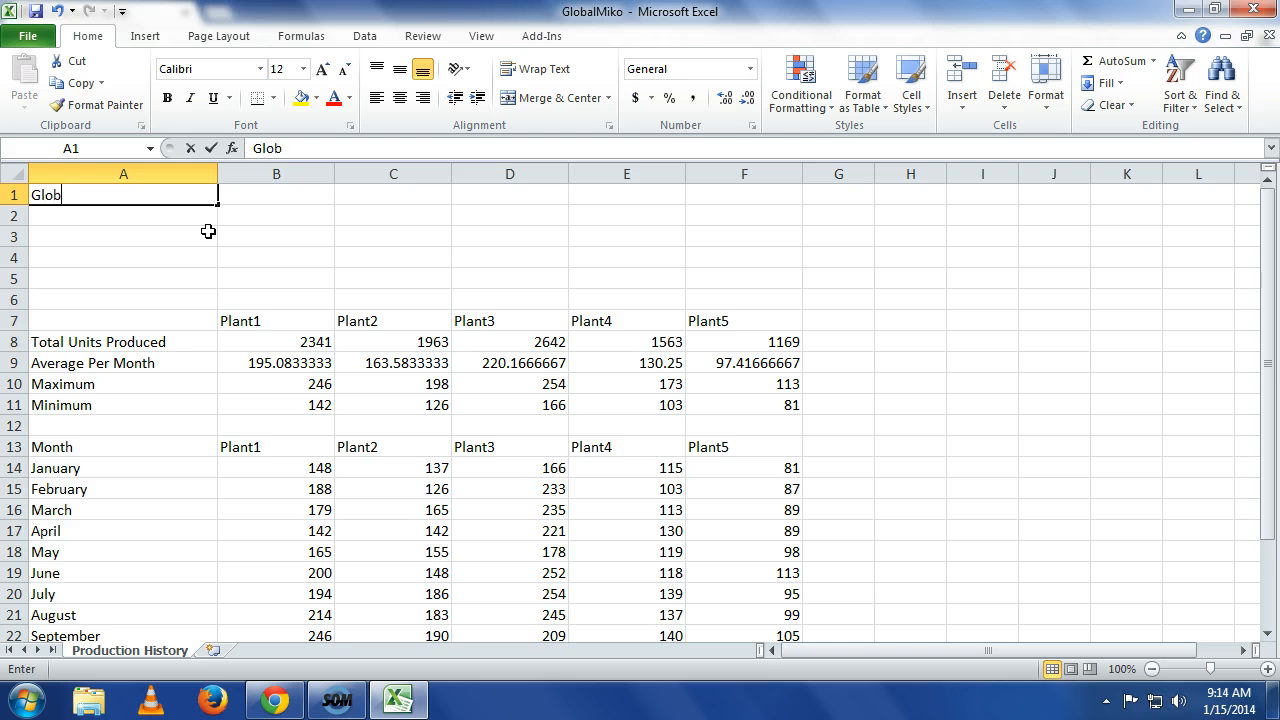
text(al Sit)
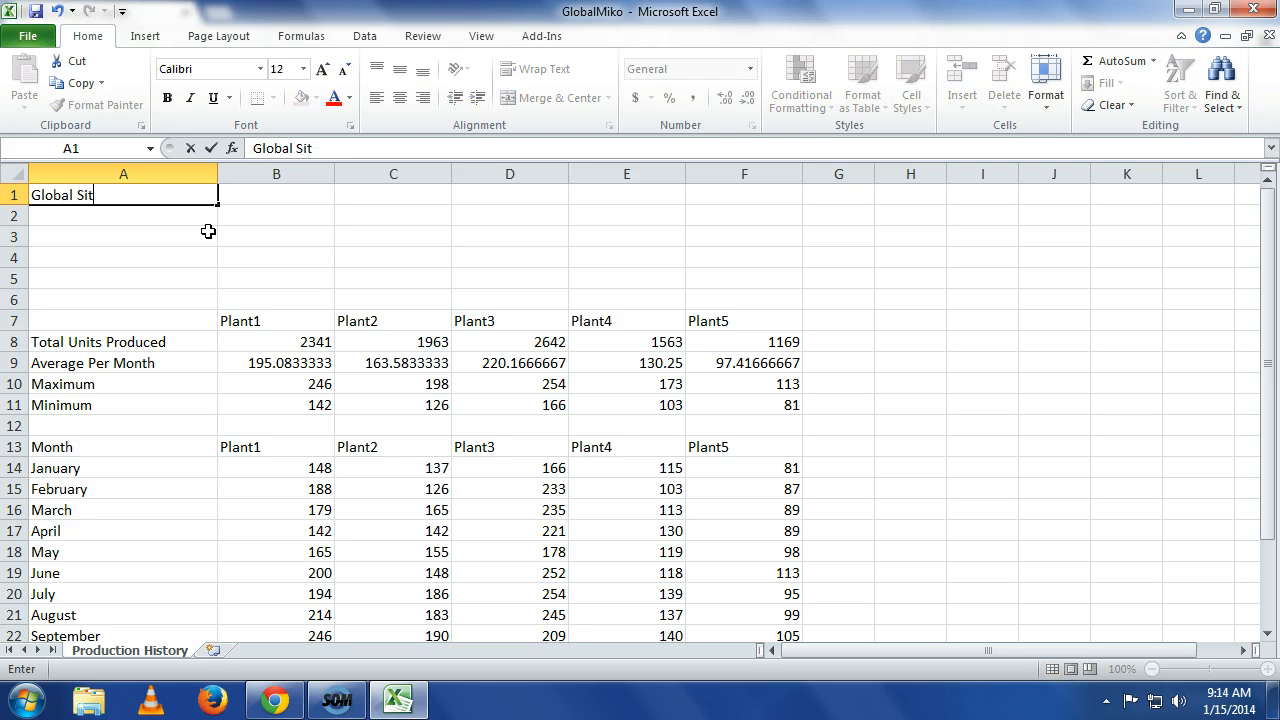
text(e GTPS)
key(BackSpace)
key(BackSpace)
key(BackSpace)
text(PS)
key(Return)
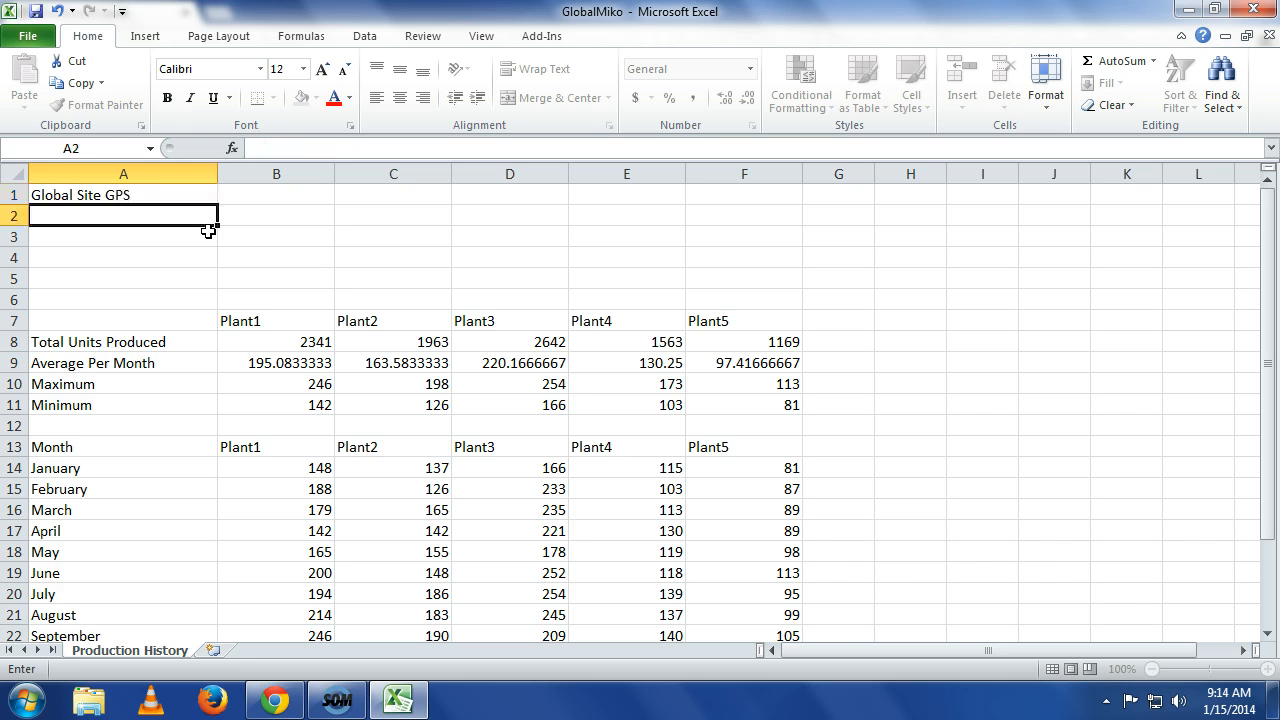
Enter the subtitle Production Report in cell A2.
text(PRod)
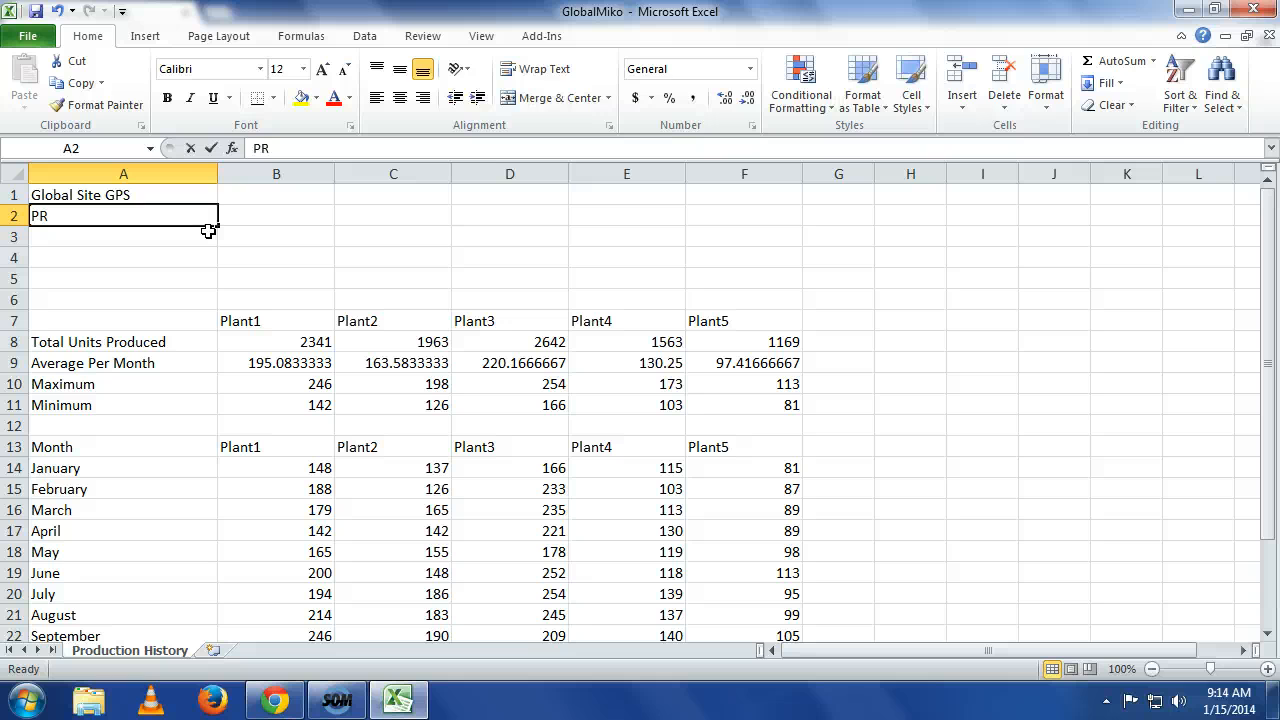
key(BackSpace)
key(BackSpace)
key(BackSpace)
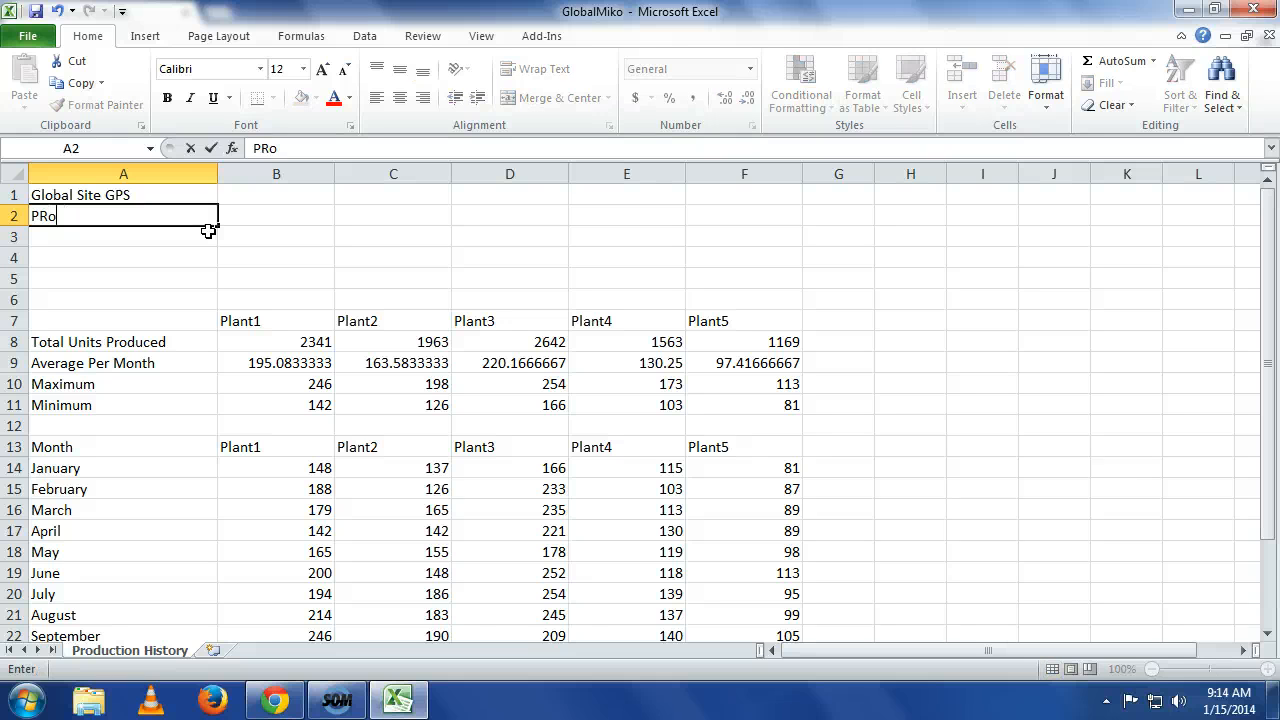
text(roduction Report)
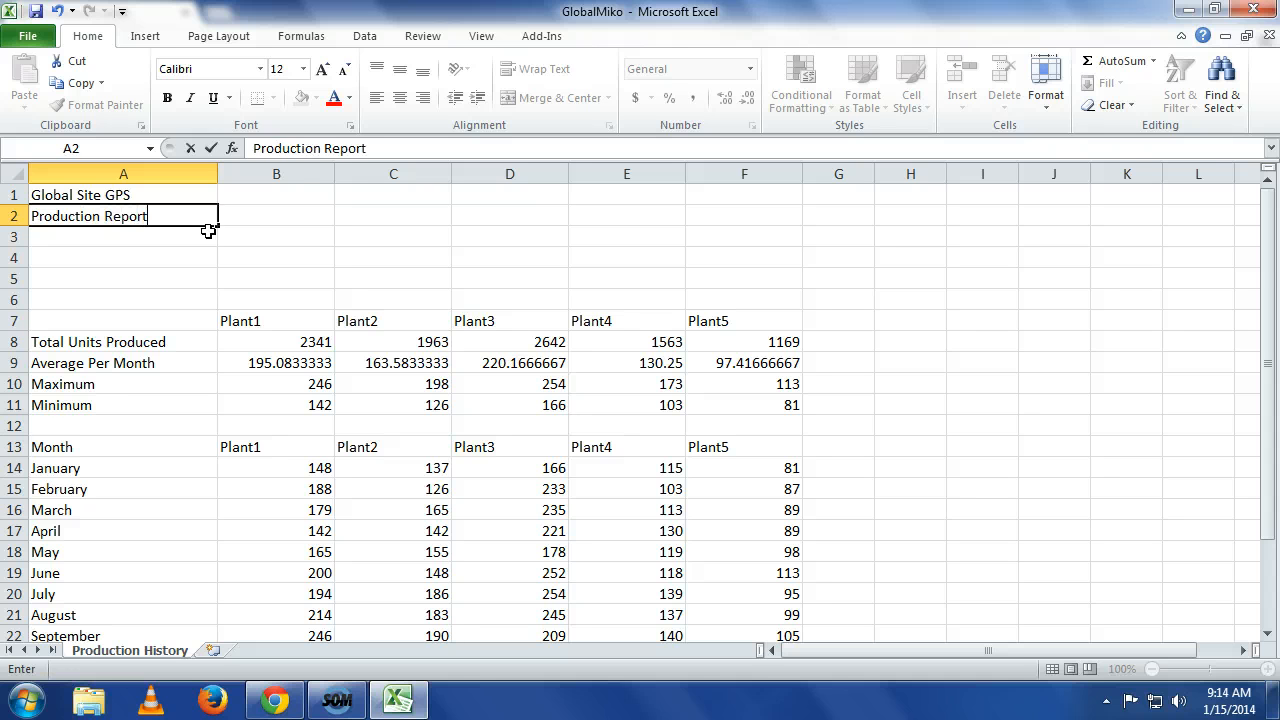
key(Return)
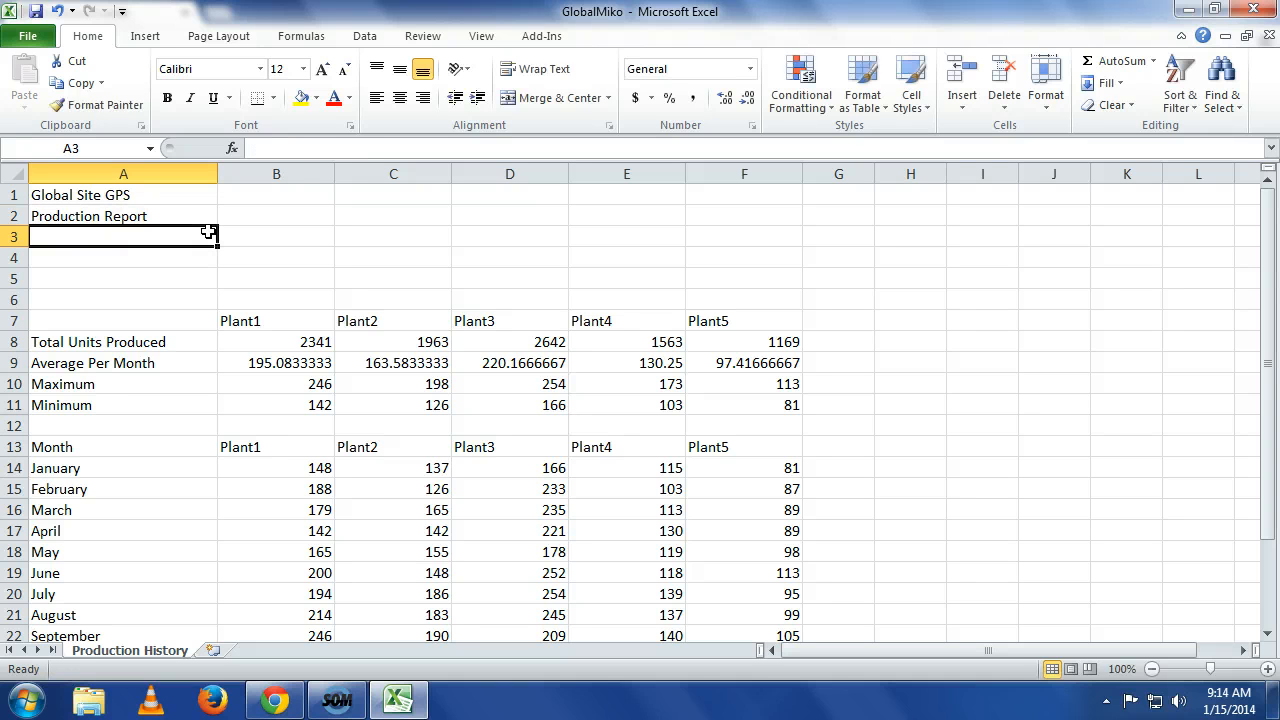
Enter the label Model in cell A3 and select cell B3 beside it.
text(Model)
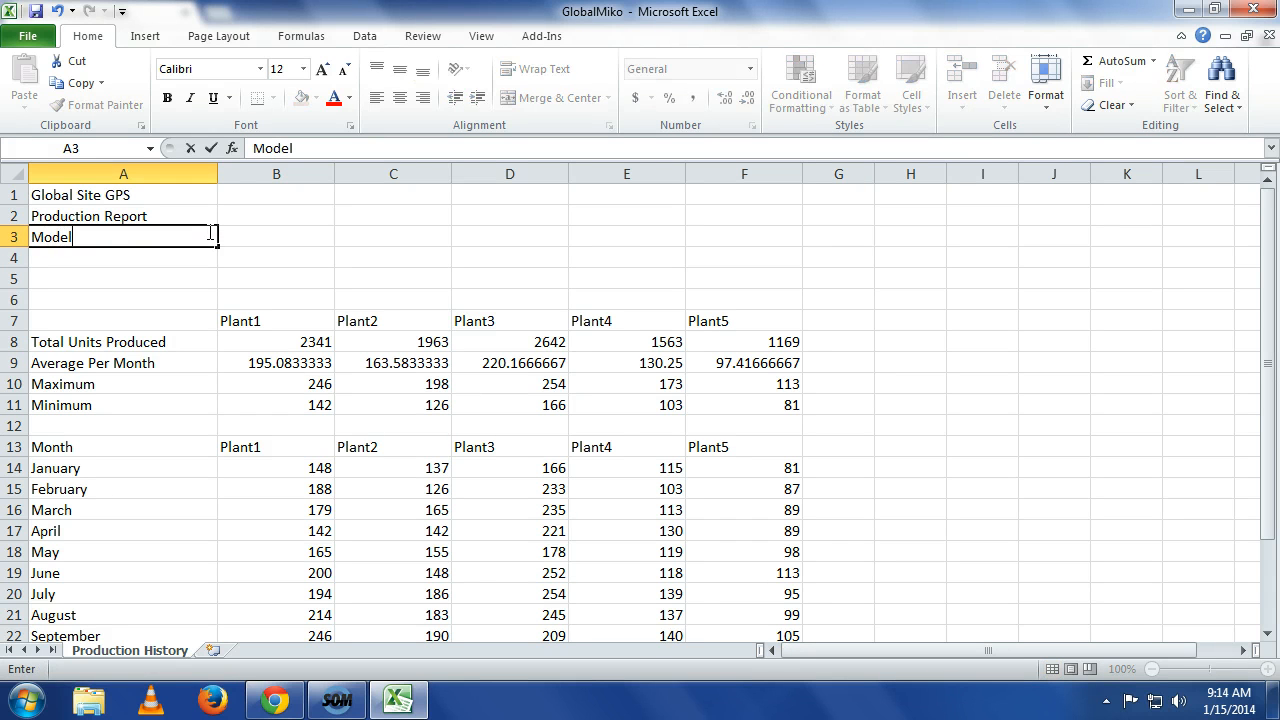
key(Return)
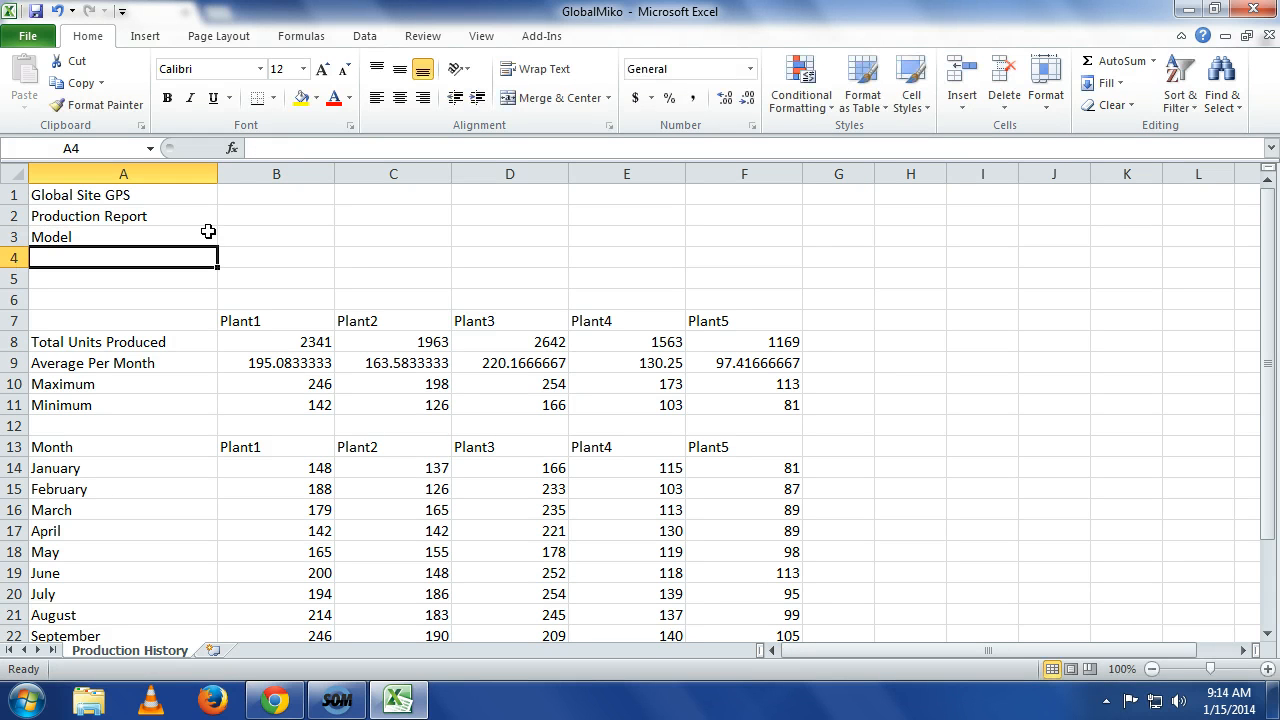
click(218, 235)
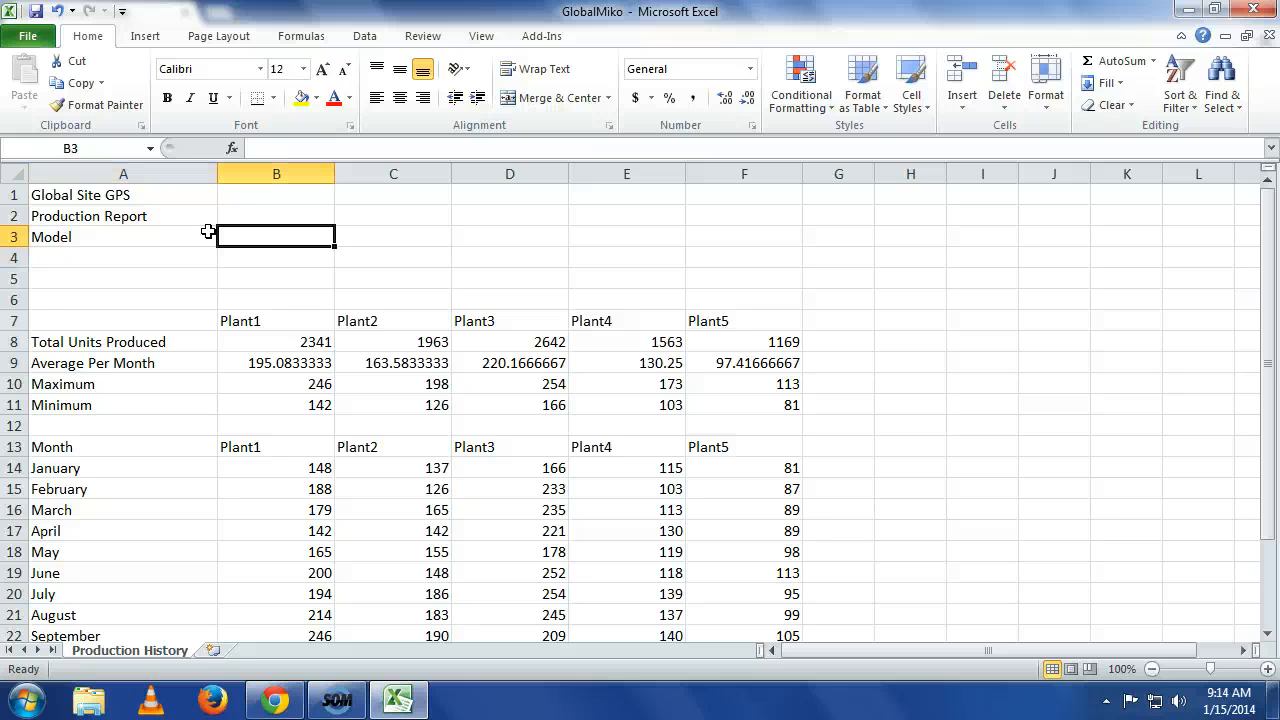
Enter the model name MapTracker 201 in cell B3.
text(Map)
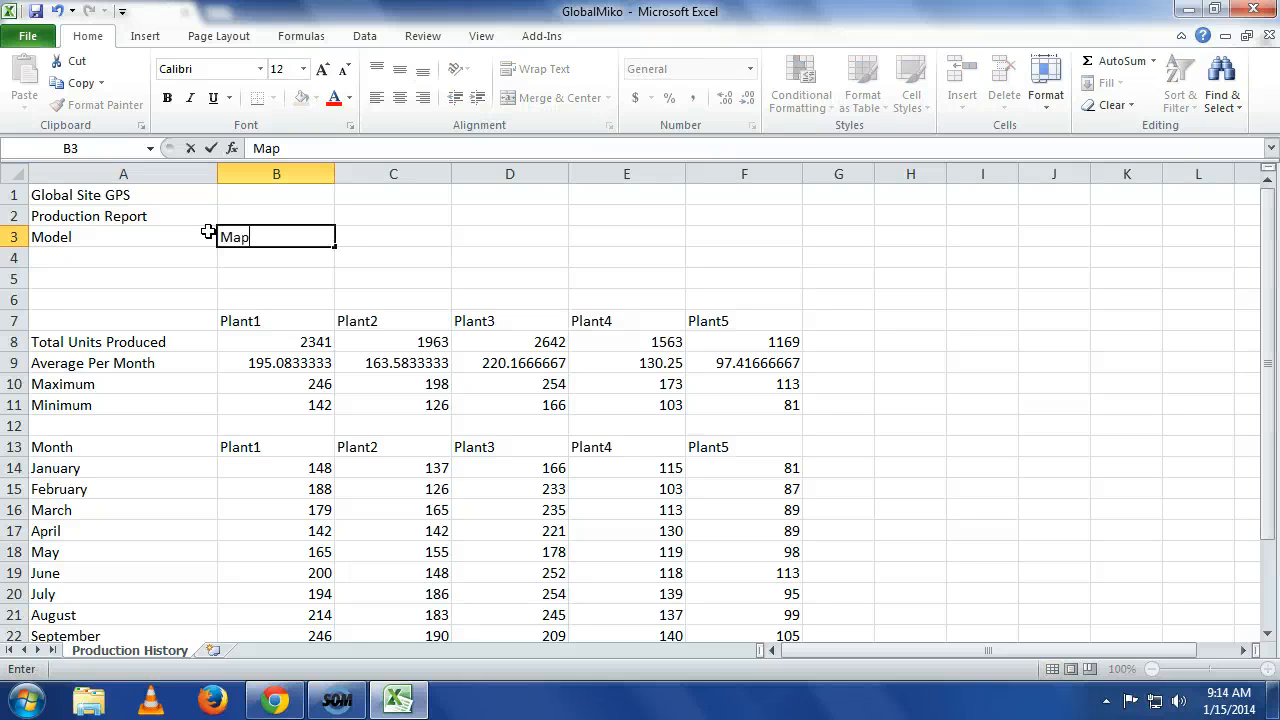
text(Ta)
text(ac)
text(jer)
key(BackSpace)
key(BackSpace)
key(BackSpace)
text(ker 201)
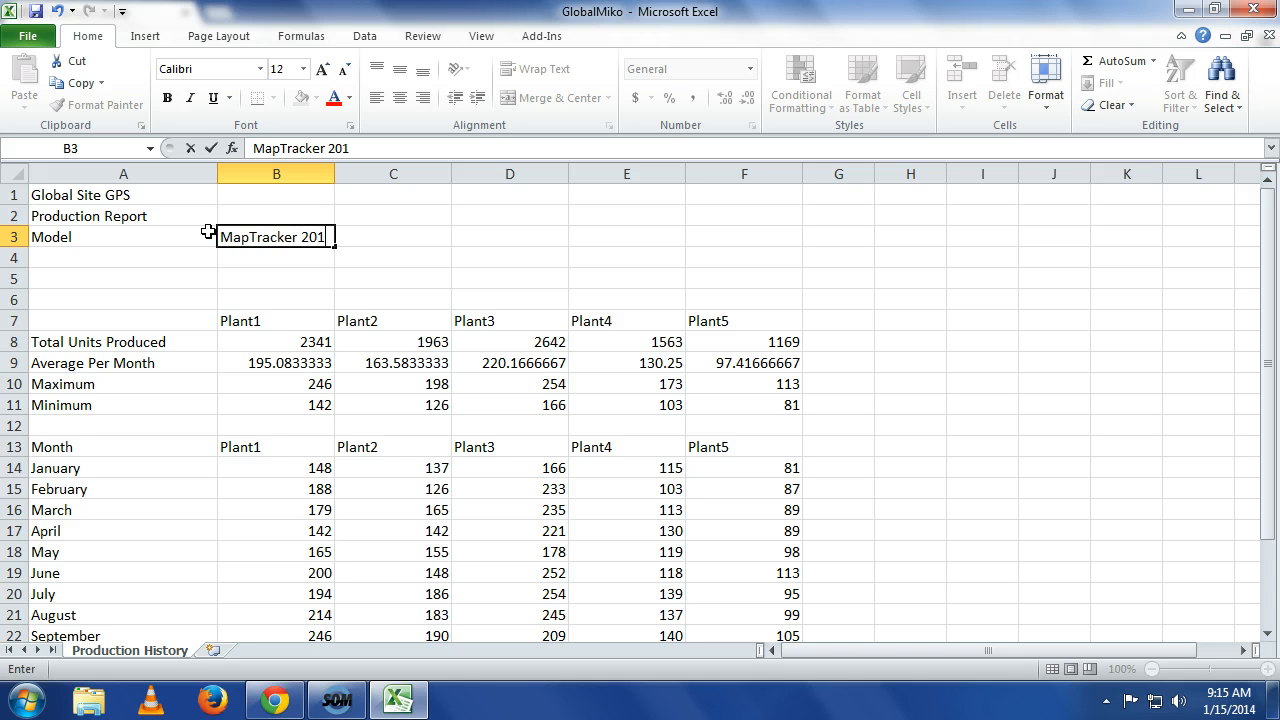
key(Return)
Enter the label Year in cell A4.
key(Left)
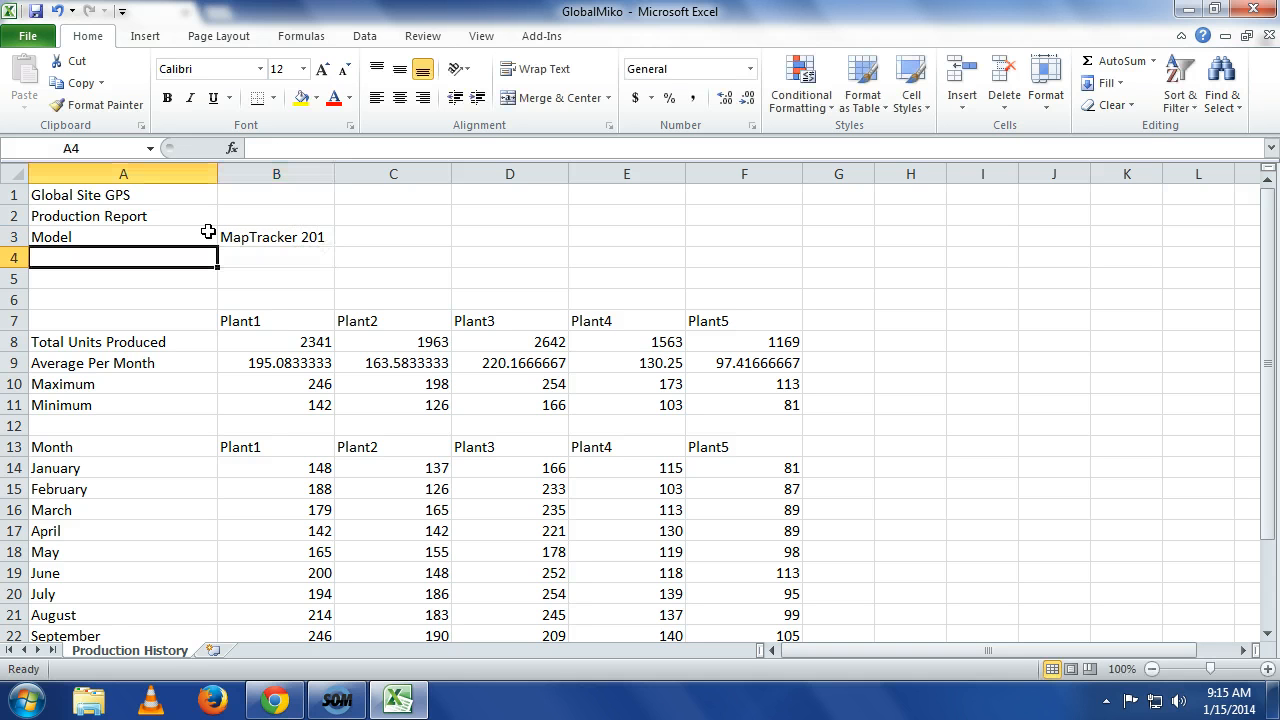
text(Year)
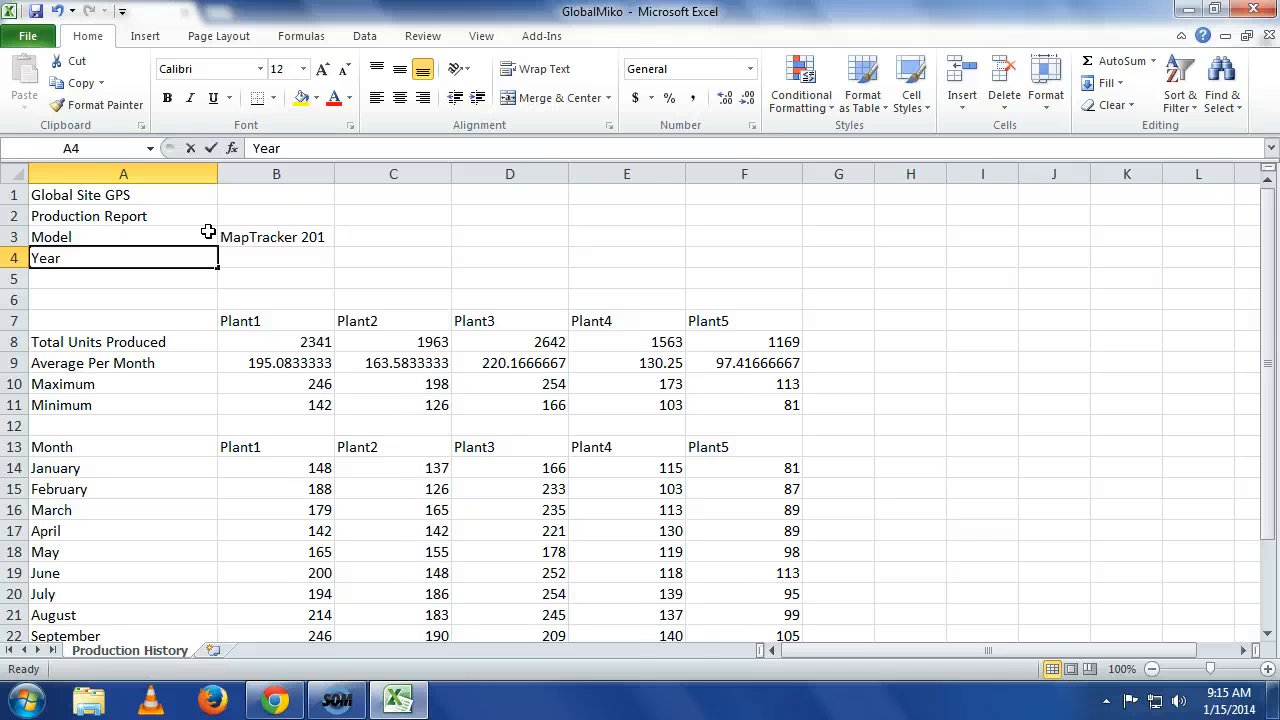
key(Tab)
Enter the year 2013 in cell B4.
text(2014)
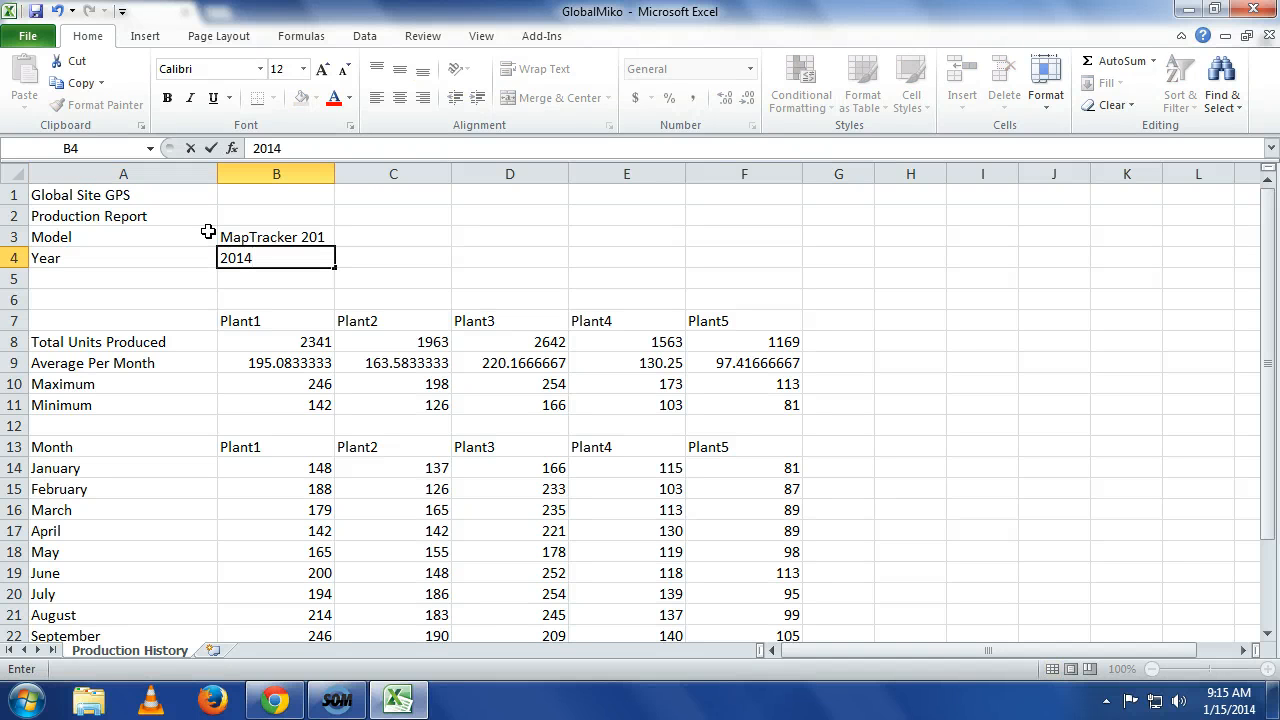
key(BackSpace)
text(3)
key(Return)
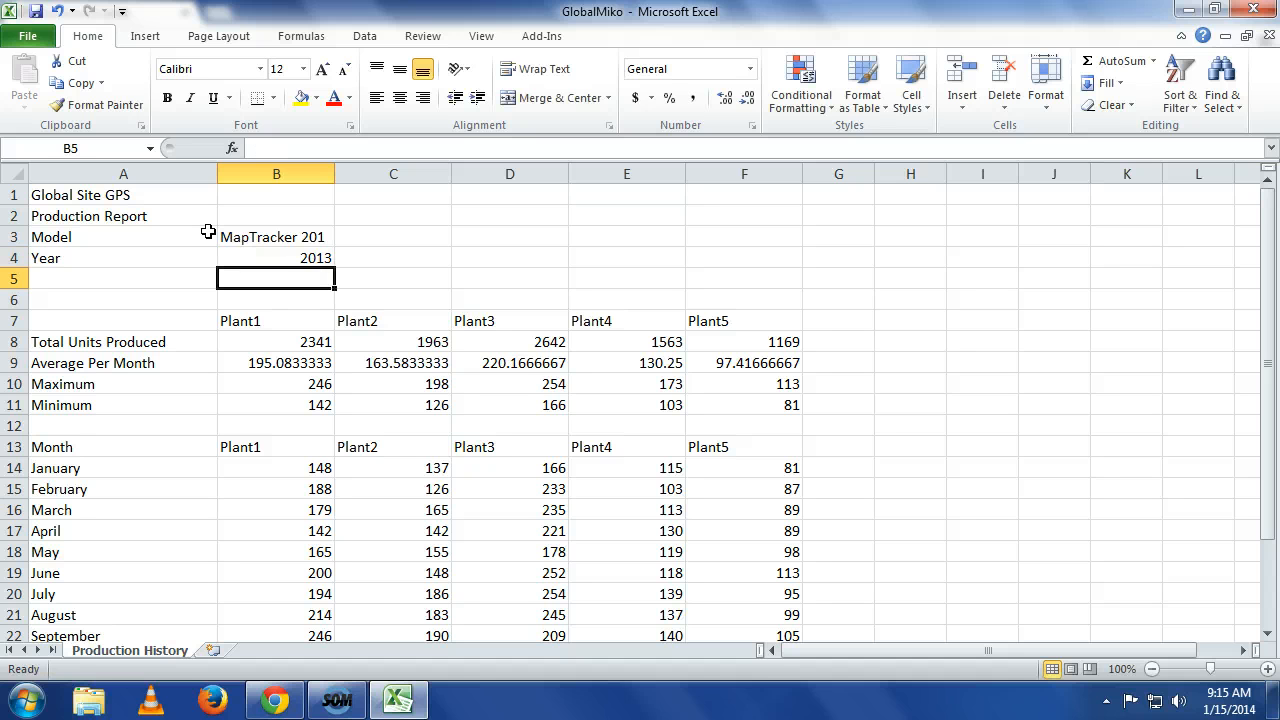
Enter the label Total Units Produced in cell A5.
key(Left)
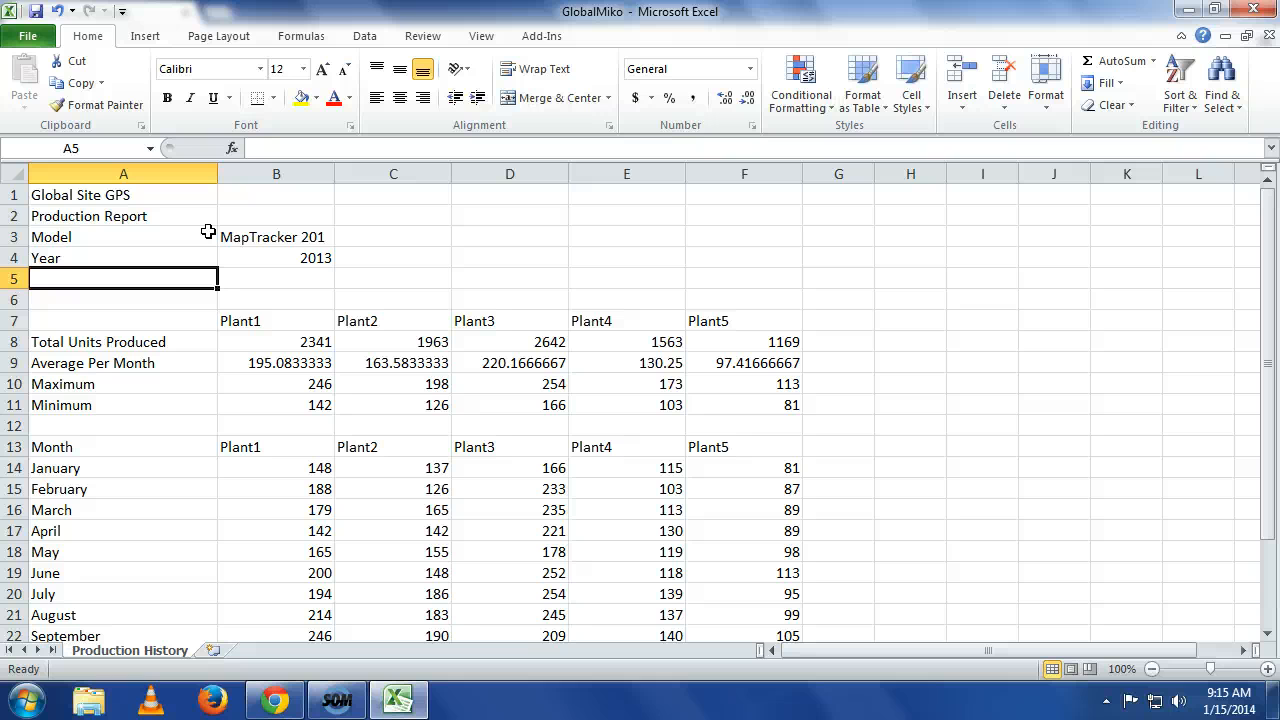
text(Total)
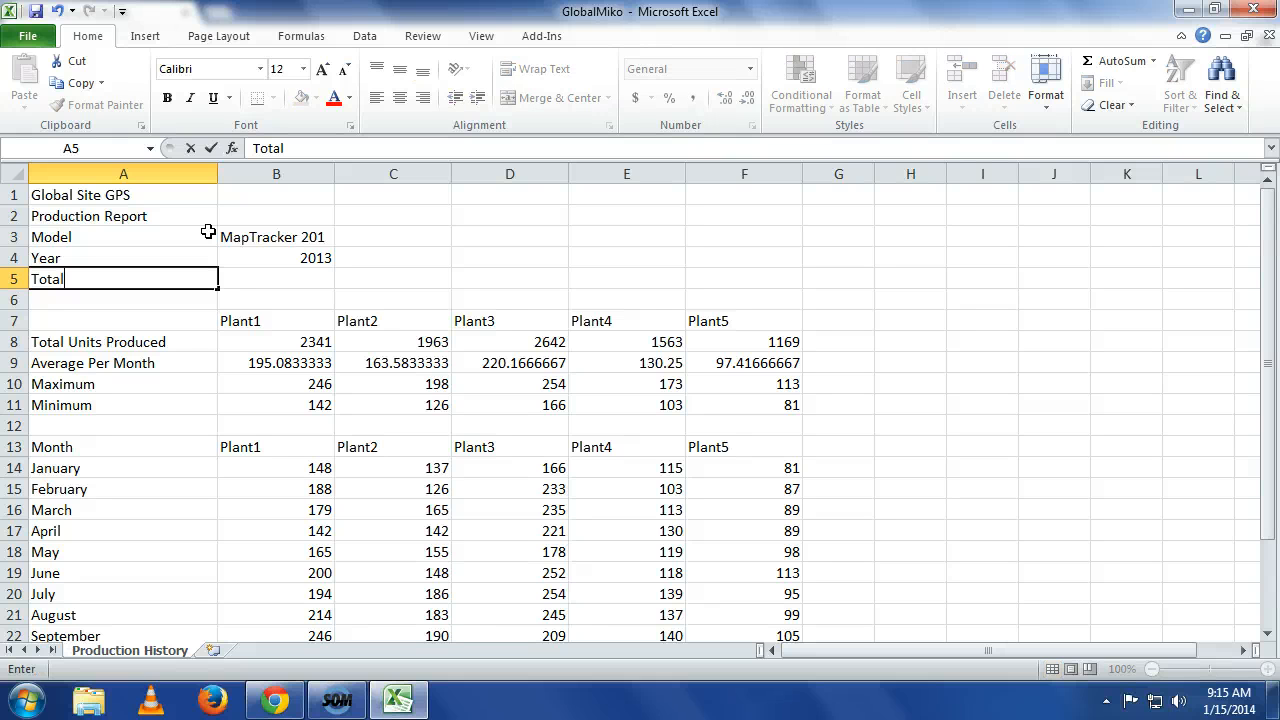
text( Units Produced)
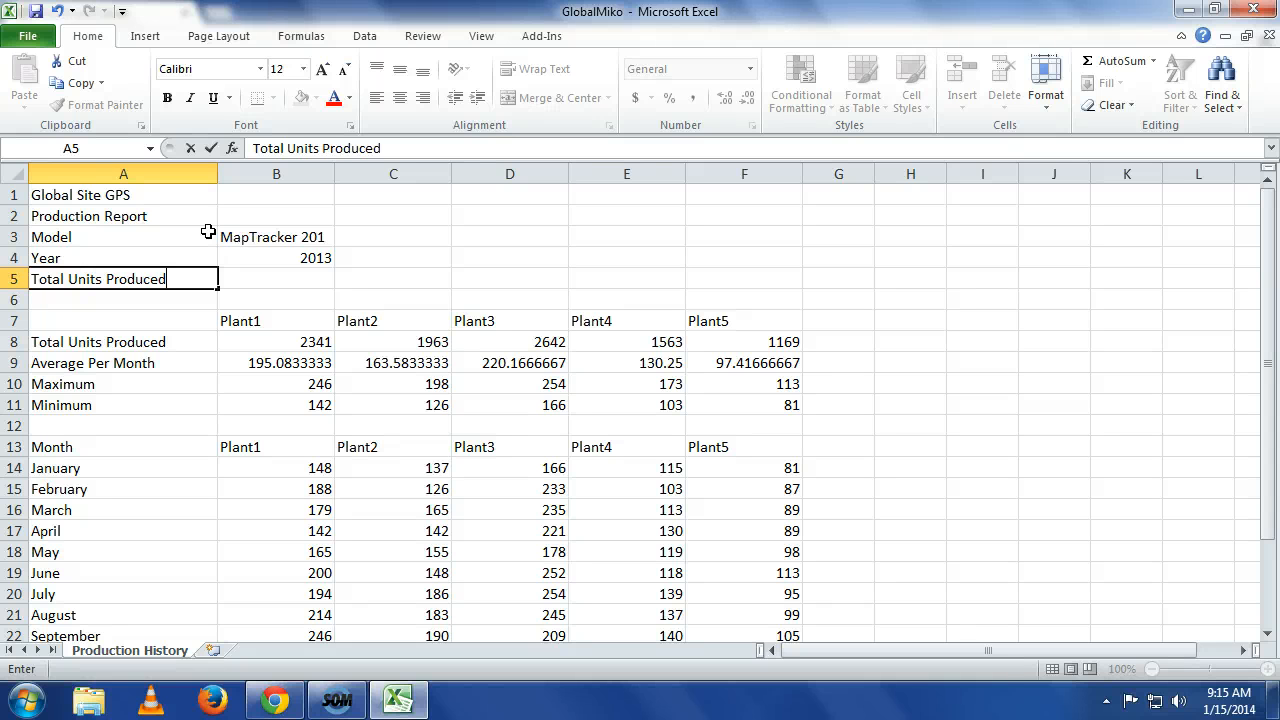
key(Return)
In cell B5, enter a SUM formula totalling the plant totals in B8:F8.
key(Up)
key(Right)
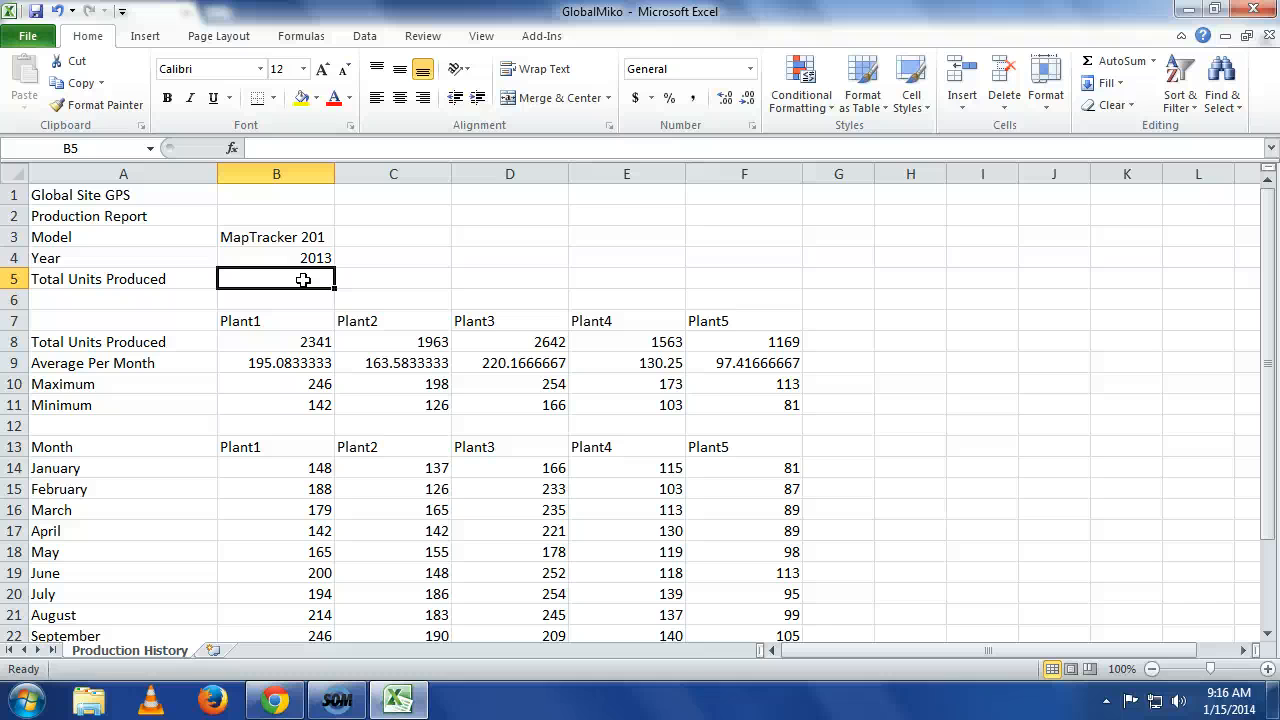
text(=)
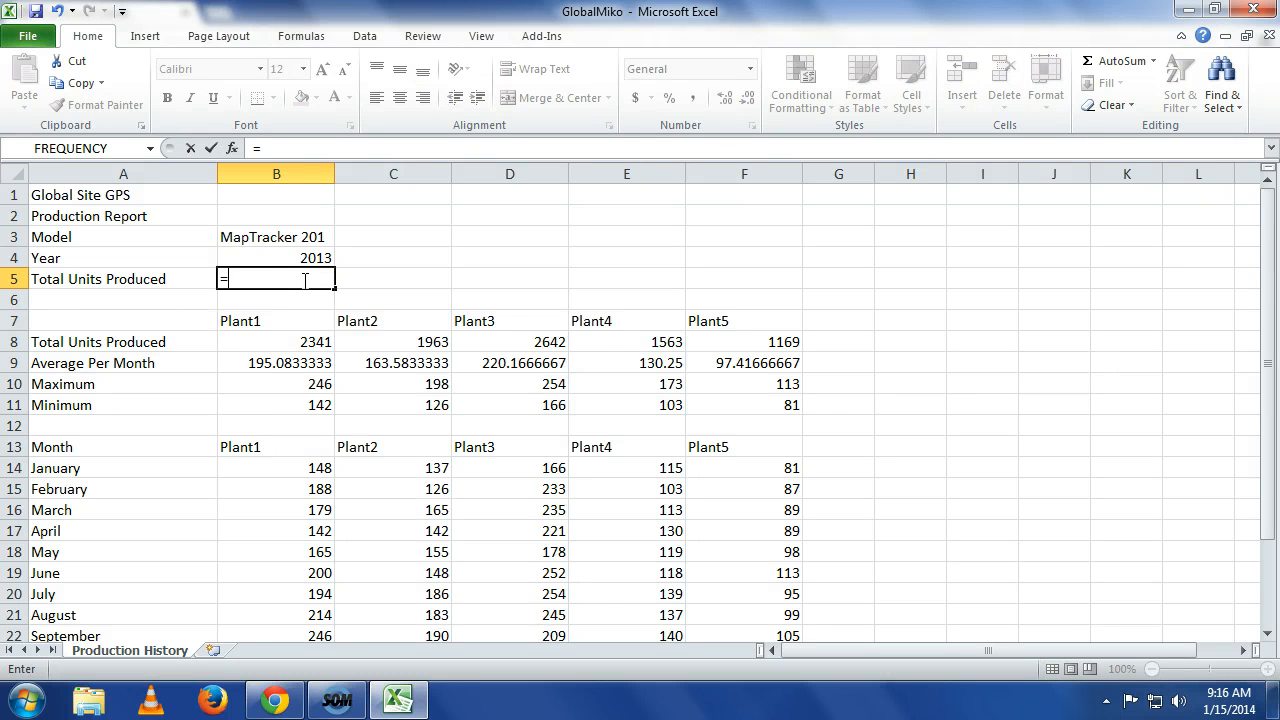
text(sum)
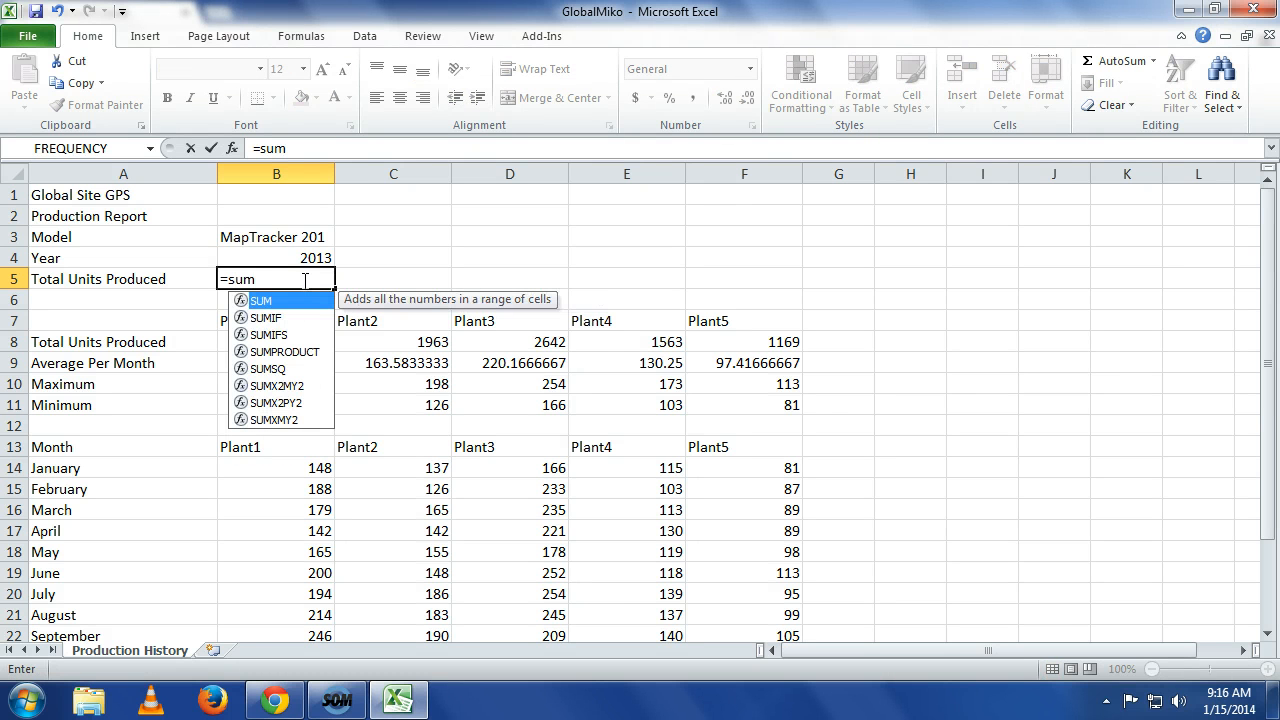
text((b)
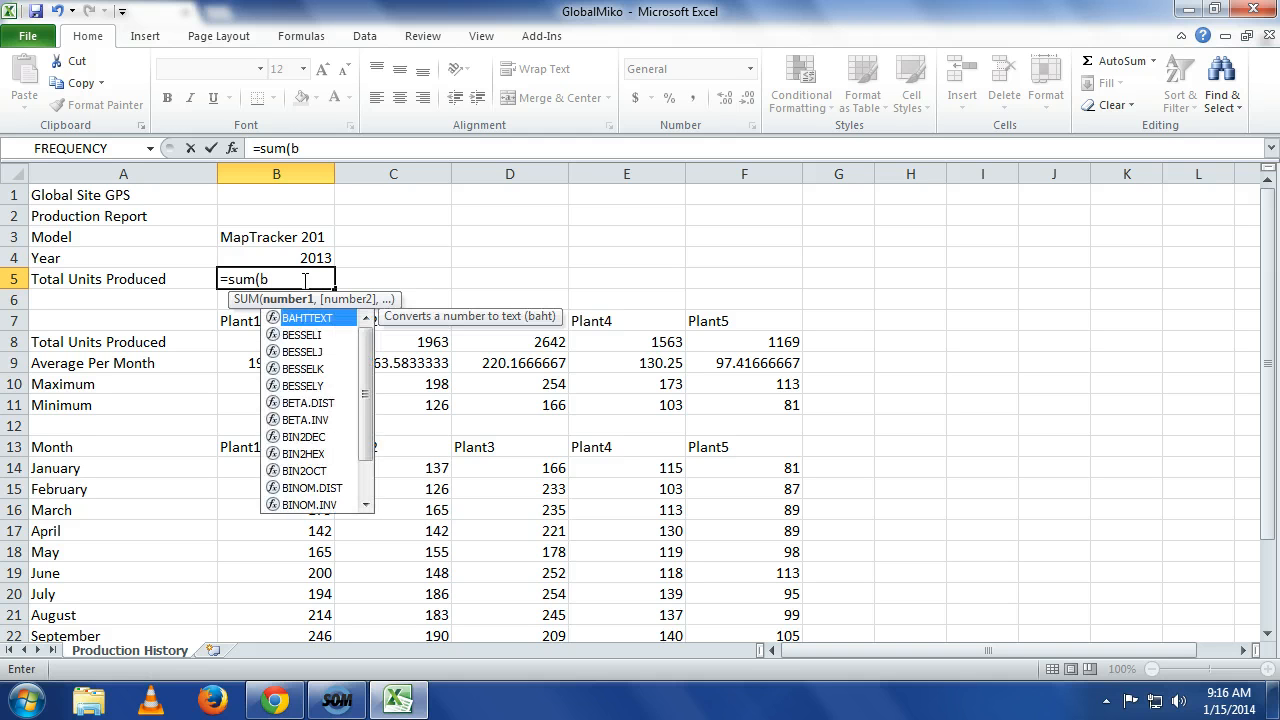
text(8:f8)
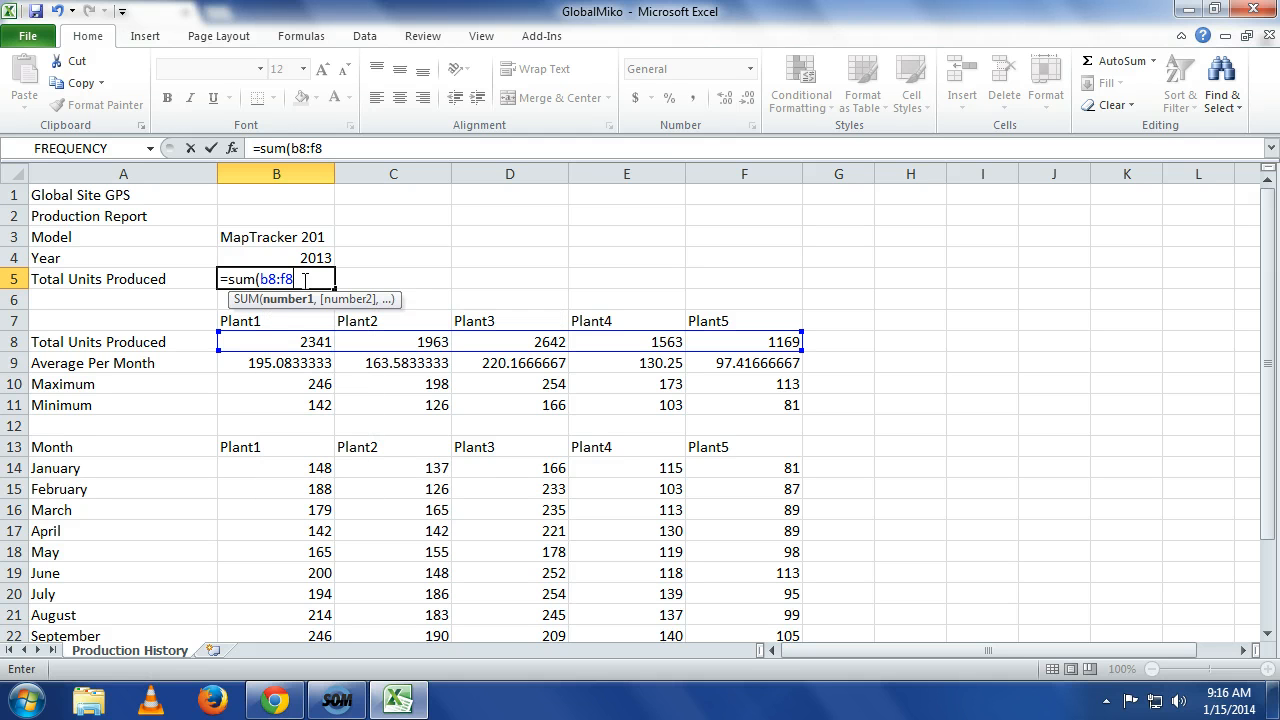
text())
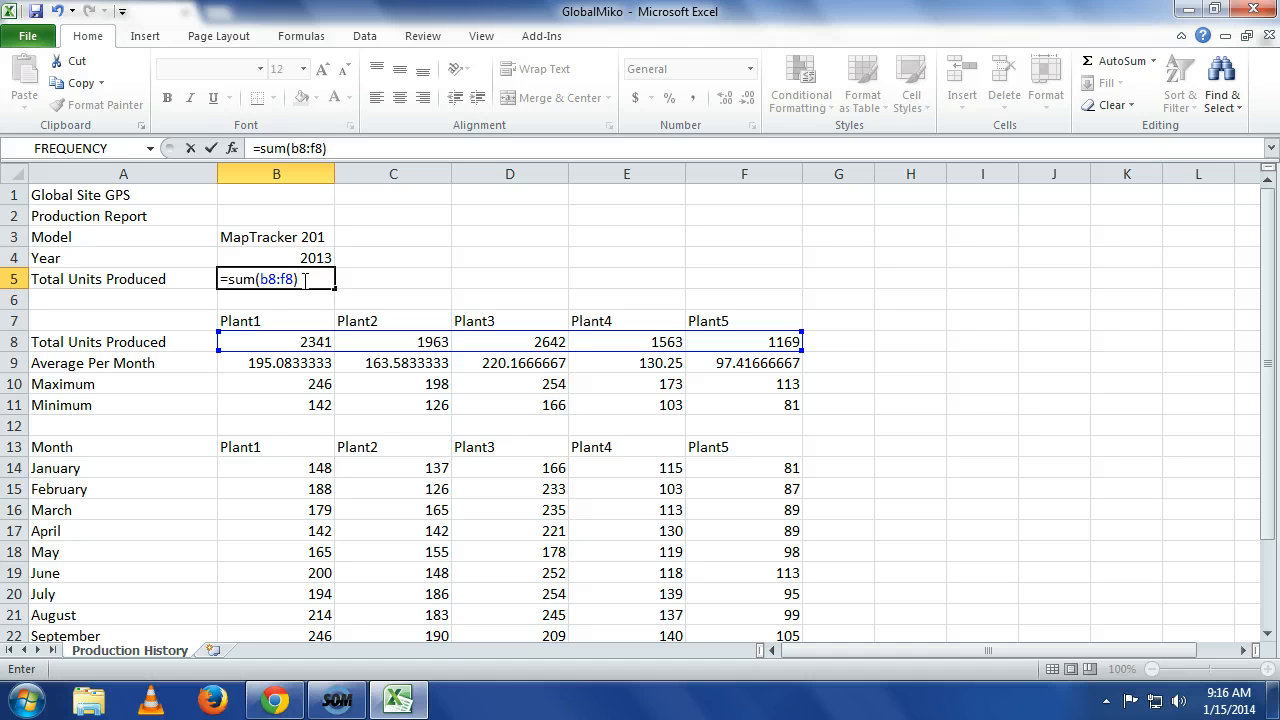
key(Return)
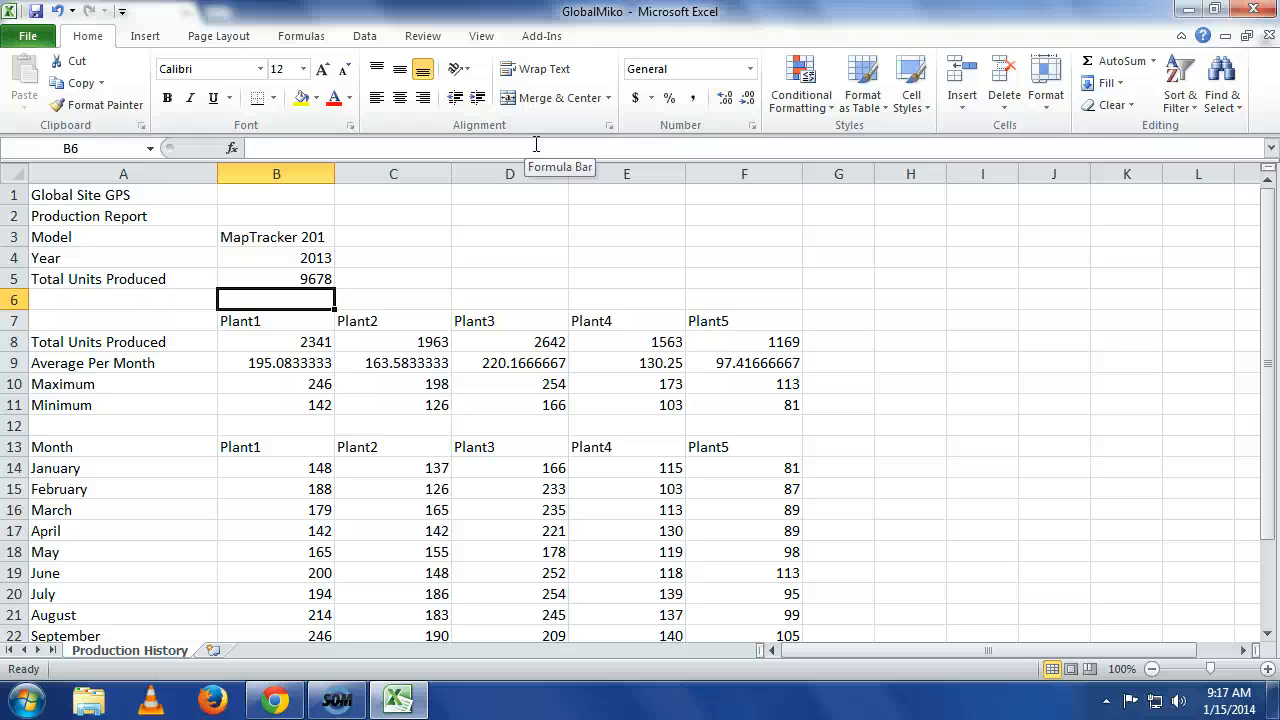
Insert a new worksheet, rename it Plant Directory, and move it before Production History.
click(211, 651)
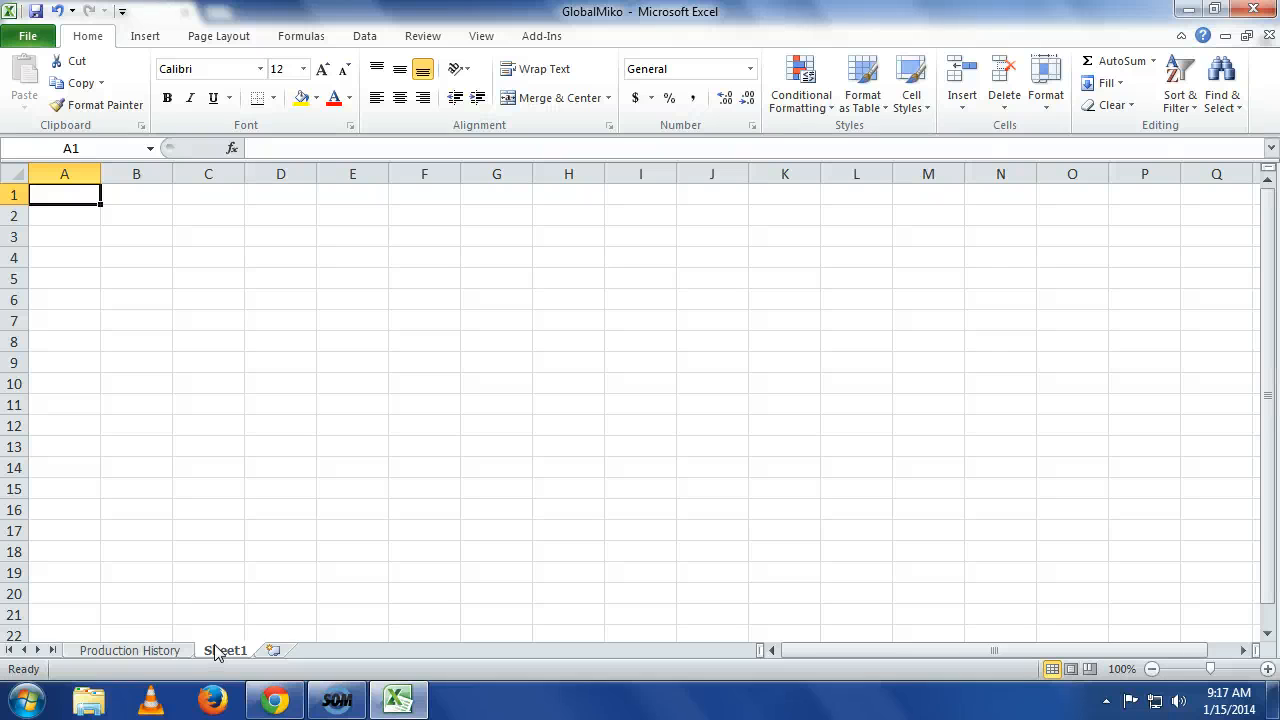
right_click(218, 651)
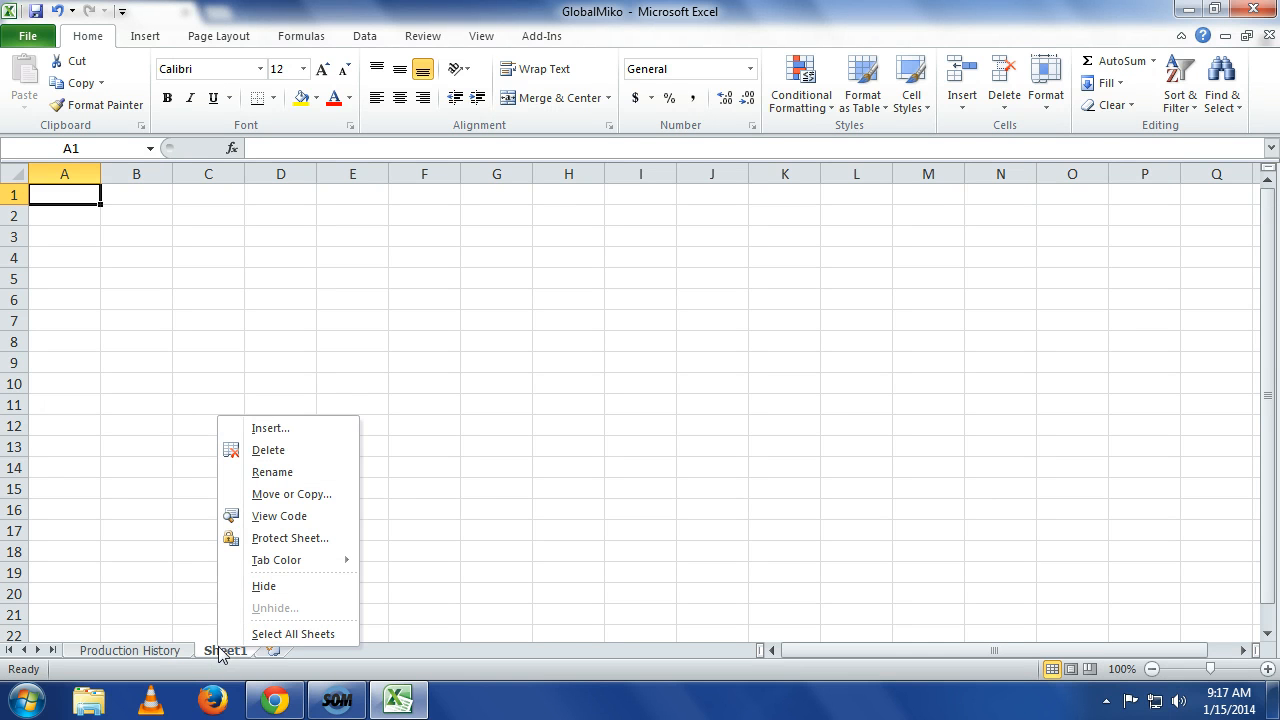
click(272, 472)
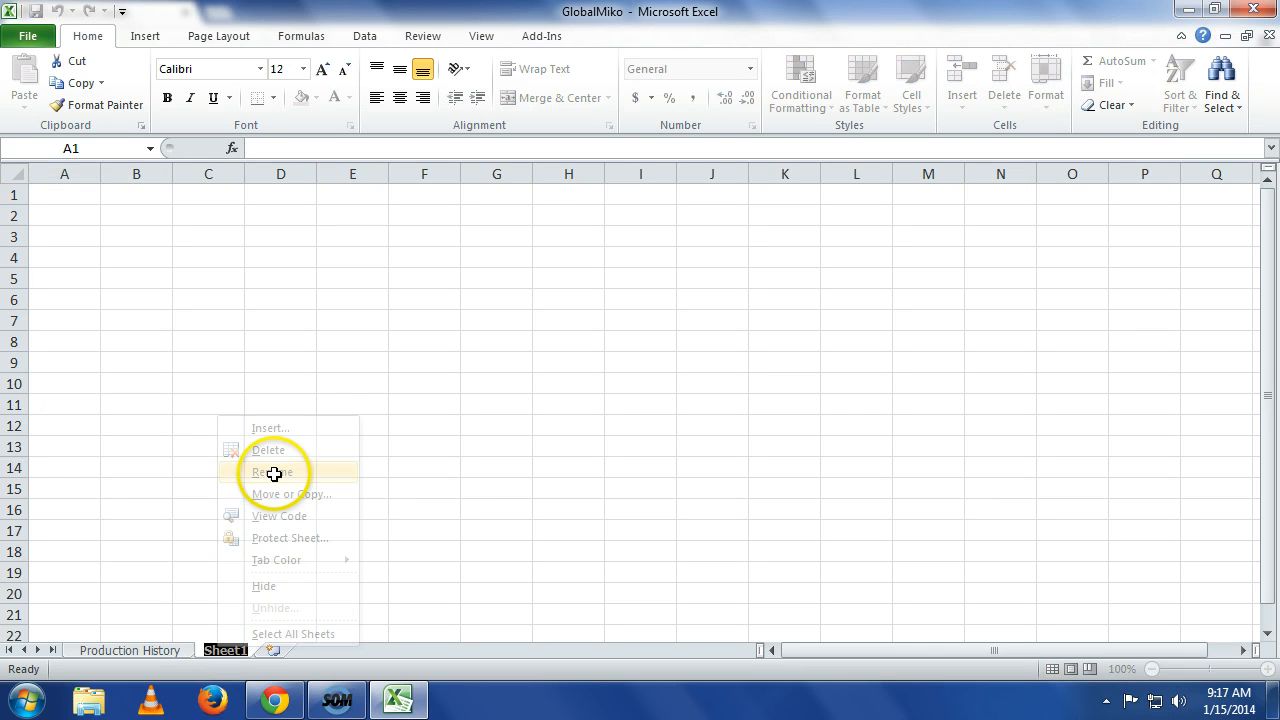
text(Pl)
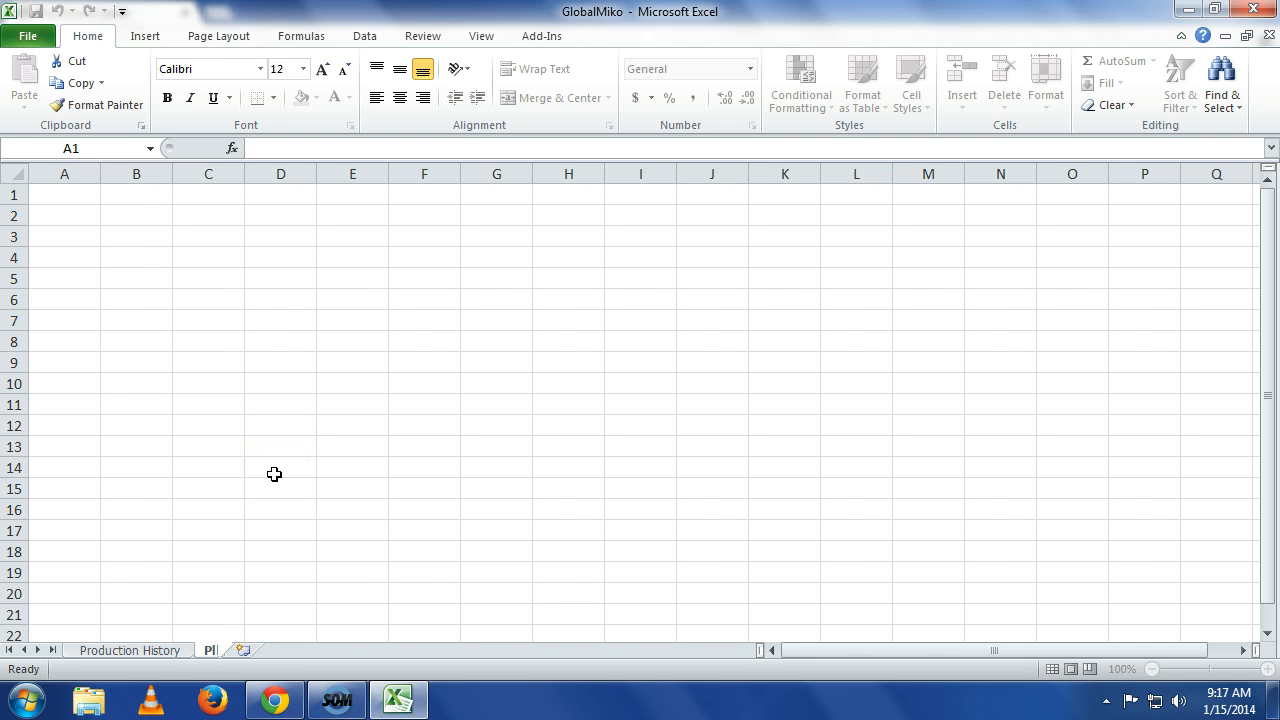
text(ant Directory)
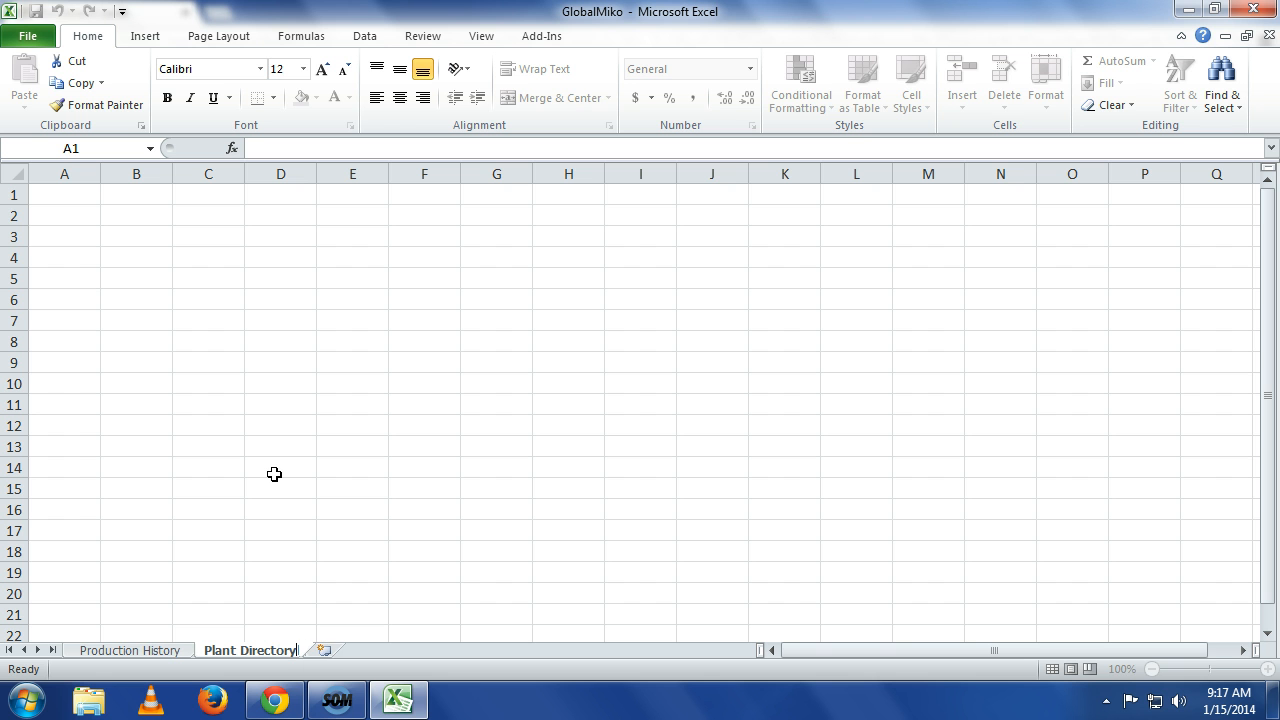
key(Return)
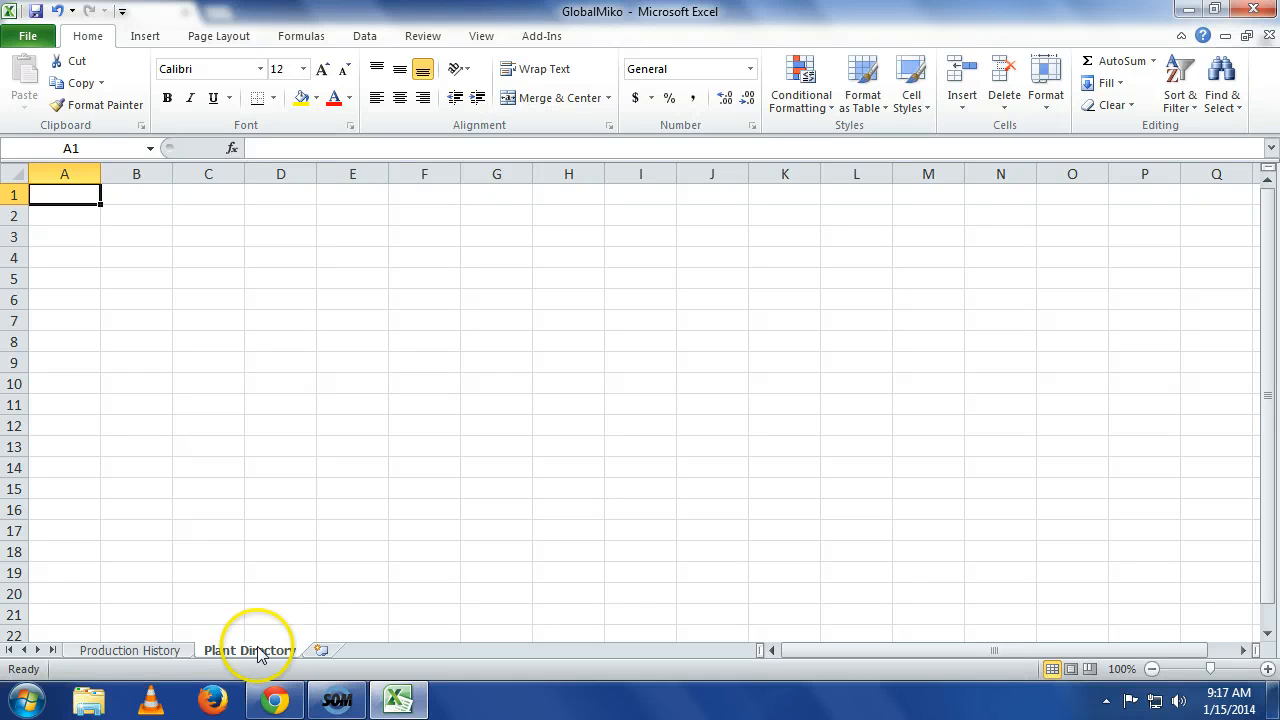
drag(258, 652, 62, 645)
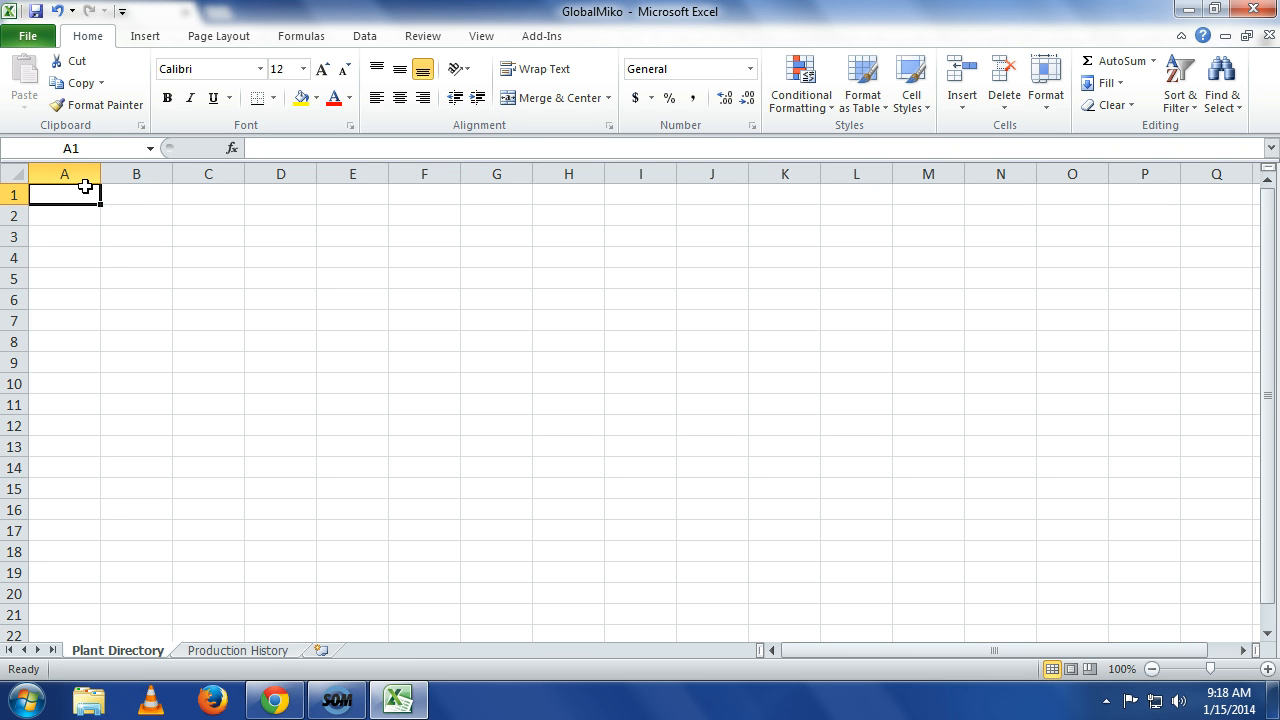
Enter the title Global Site GPS in cell A1 of the Plant Directory sheet.
text(Glob)
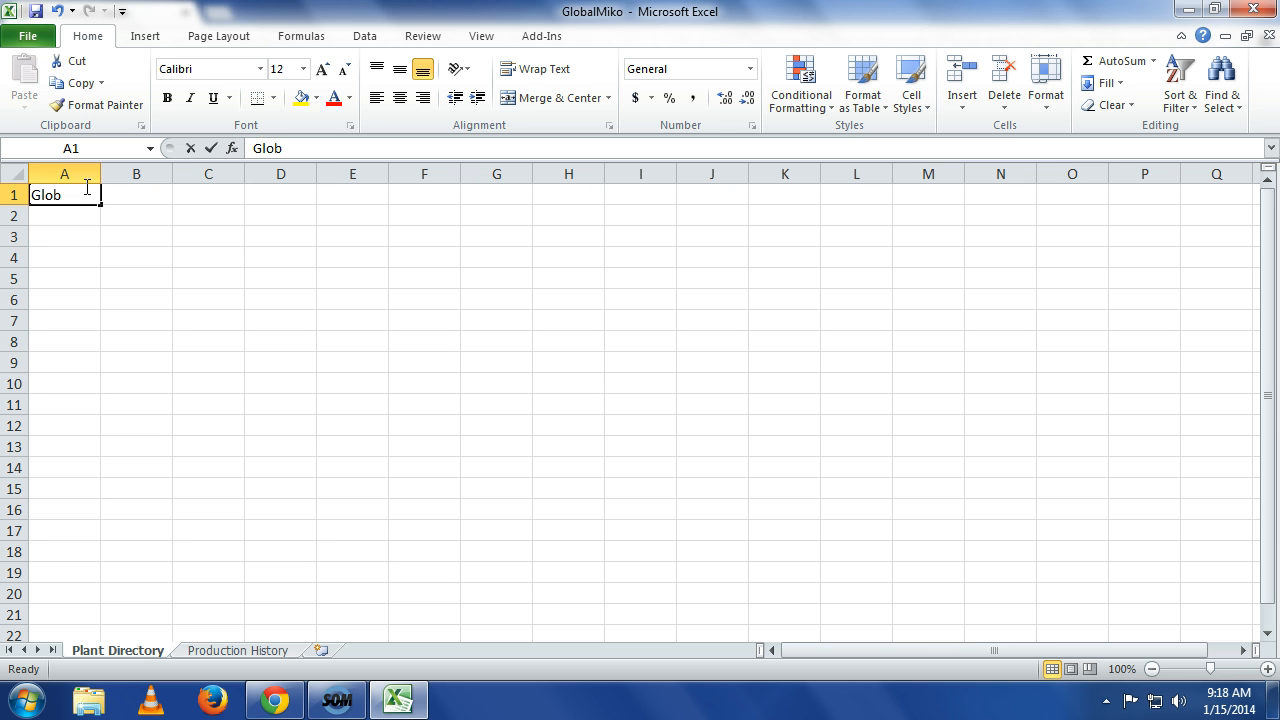
text(al Site GPS)
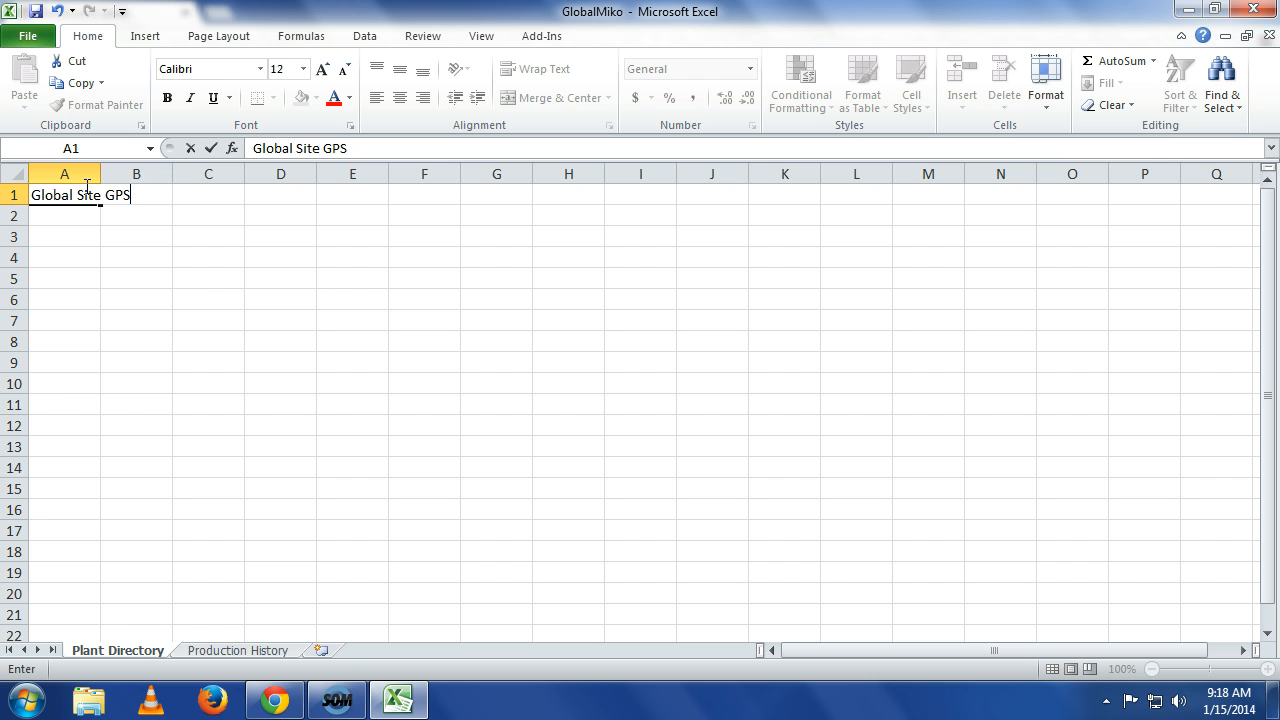
key(Return)
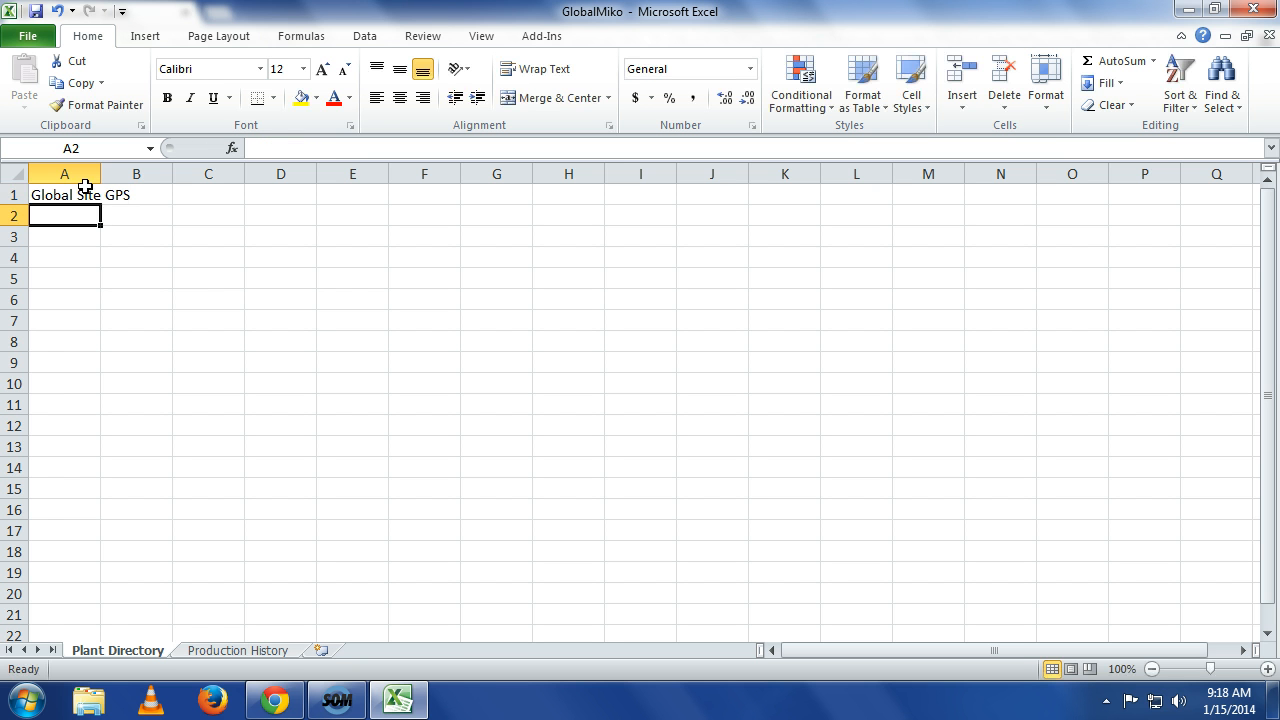
Enter the subtitle Plant Directory in cell A2 and autofit column A's width.
text(Plant)
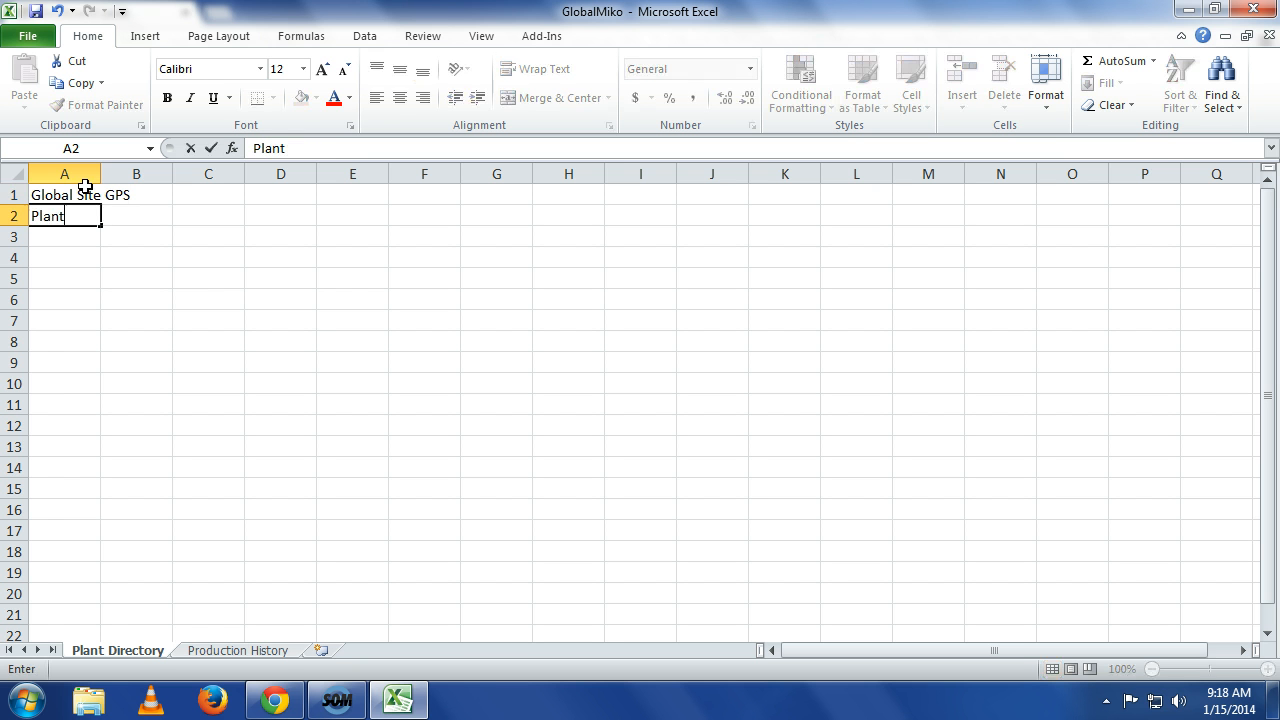
text( Diretory)
key(BackSpace)
key(BackSpace)
key(BackSpace)
key(BackSpace)
text(ctory)
key(Return)
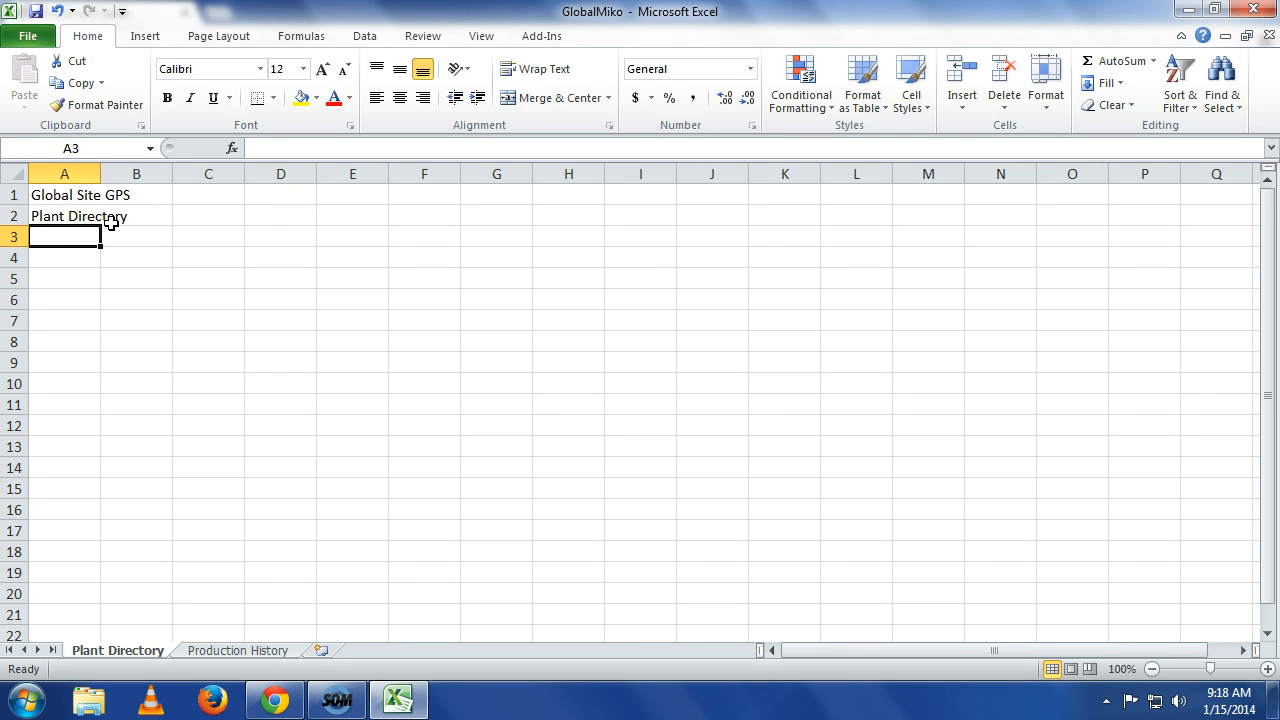
double_click(100, 172)
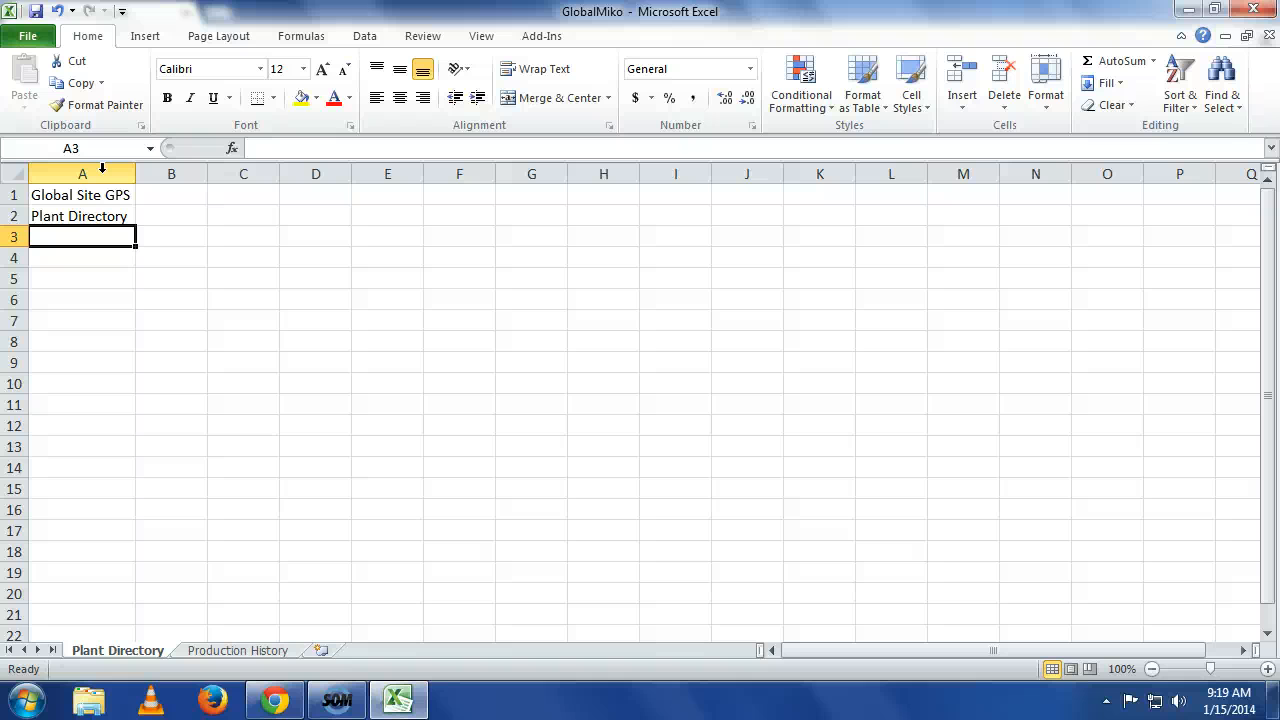
Enter the column header Plant in cell A4.
click(62, 258)
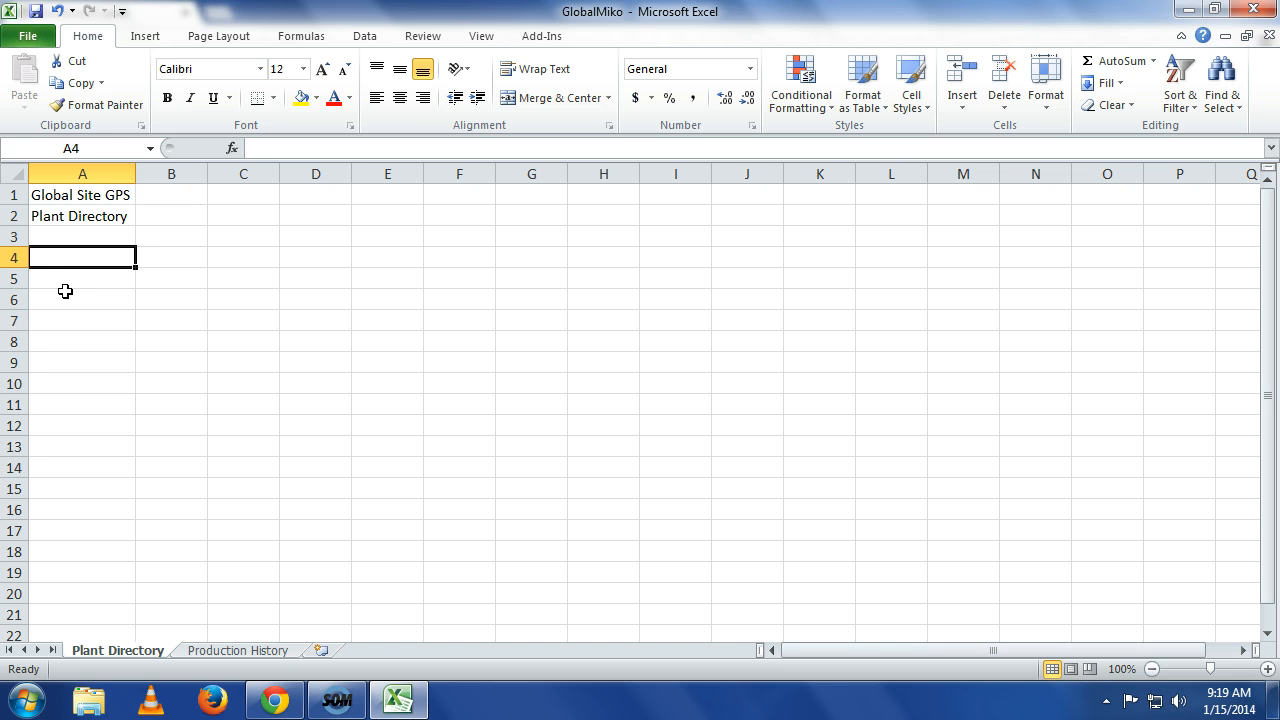
text(Pla)
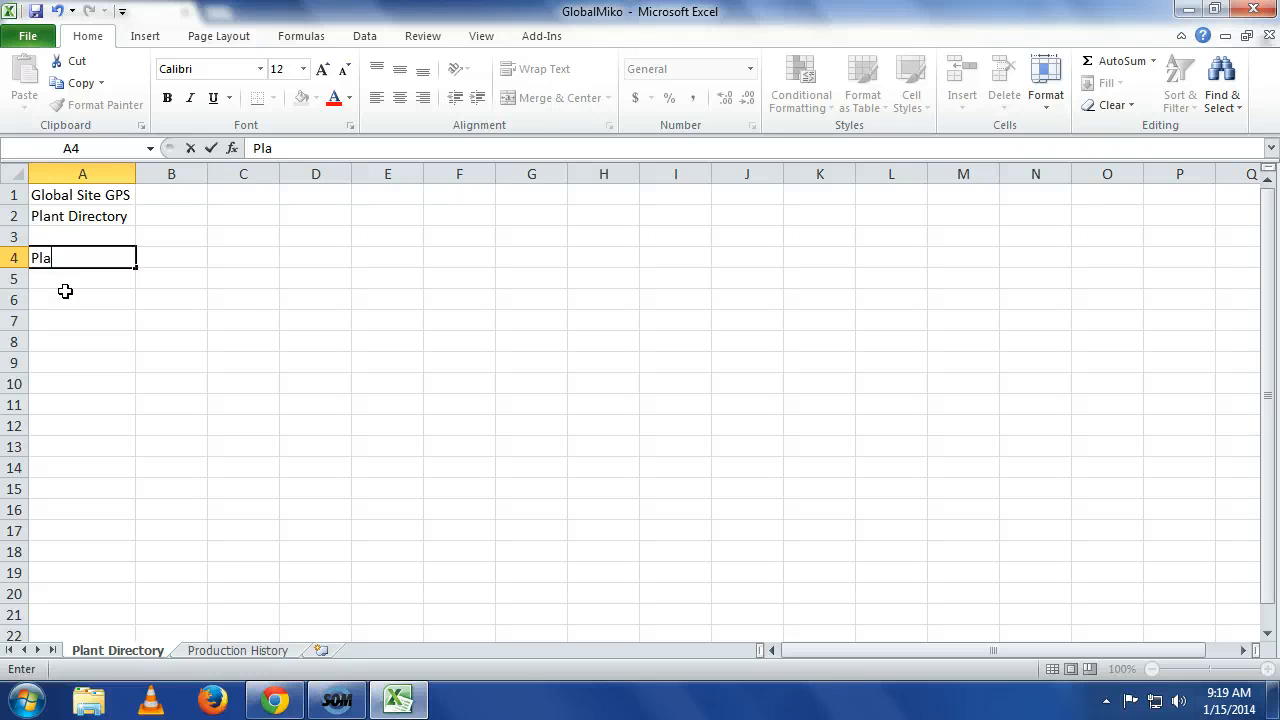
text(nt)
key(Tab)
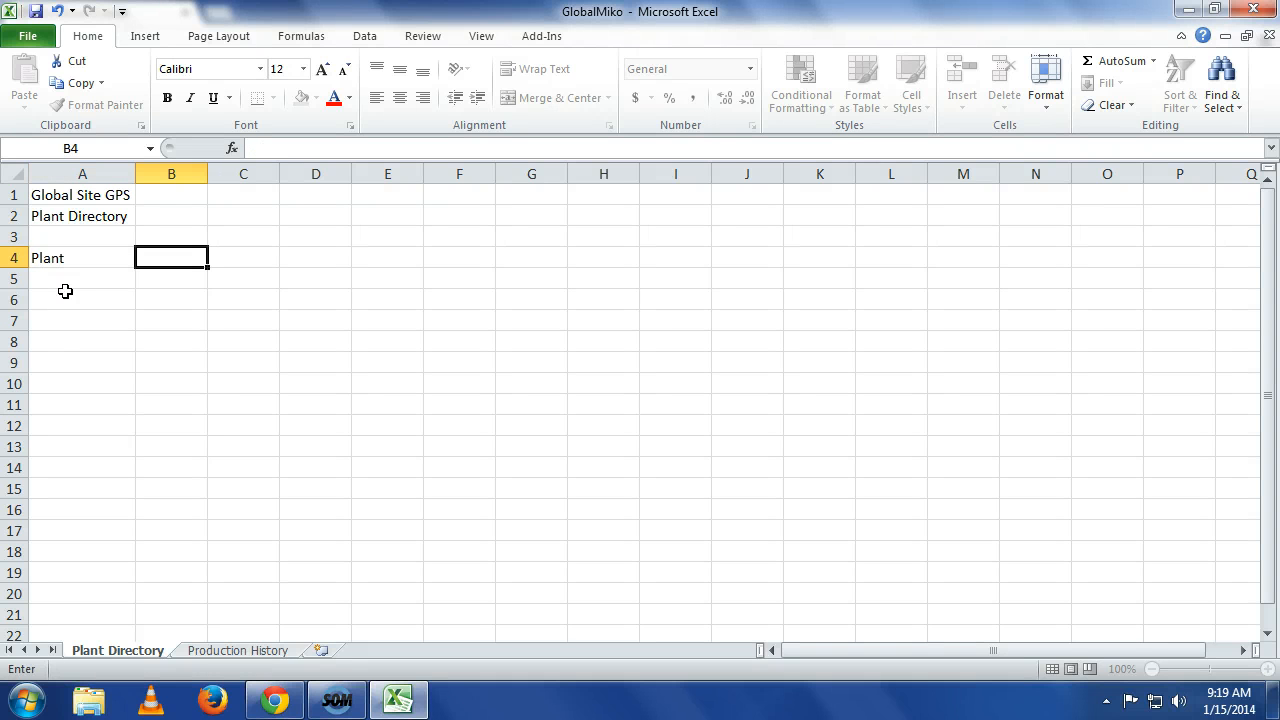
Enter the column header Plant Manager in cell B4.
text(Plna)
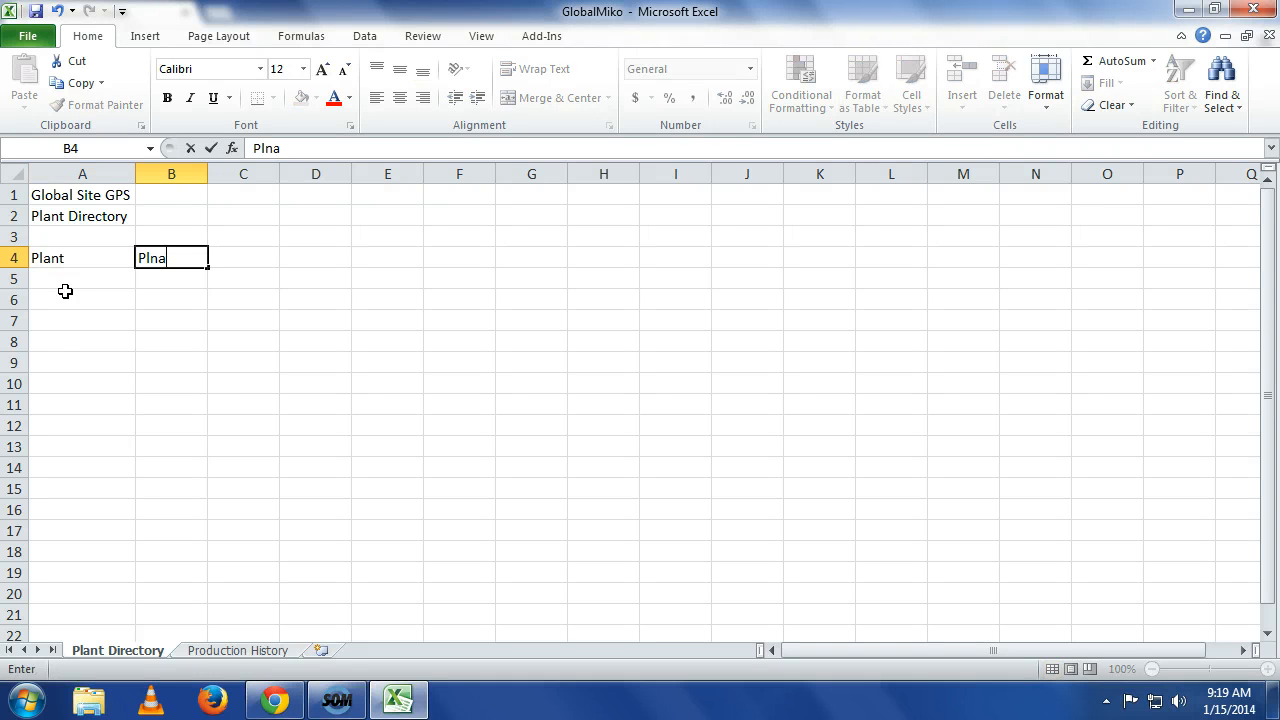
key(BackSpace)
key(BackSpace)
text(ant Manag)
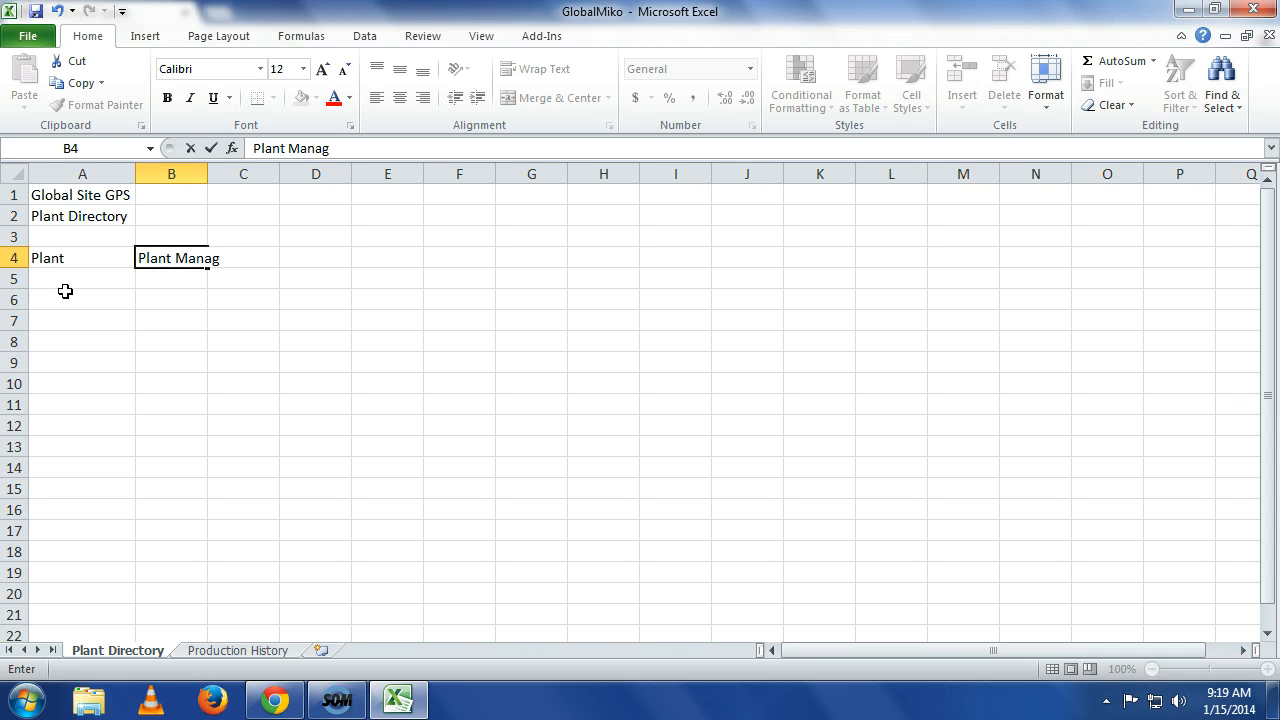
text(er)
key(Up)
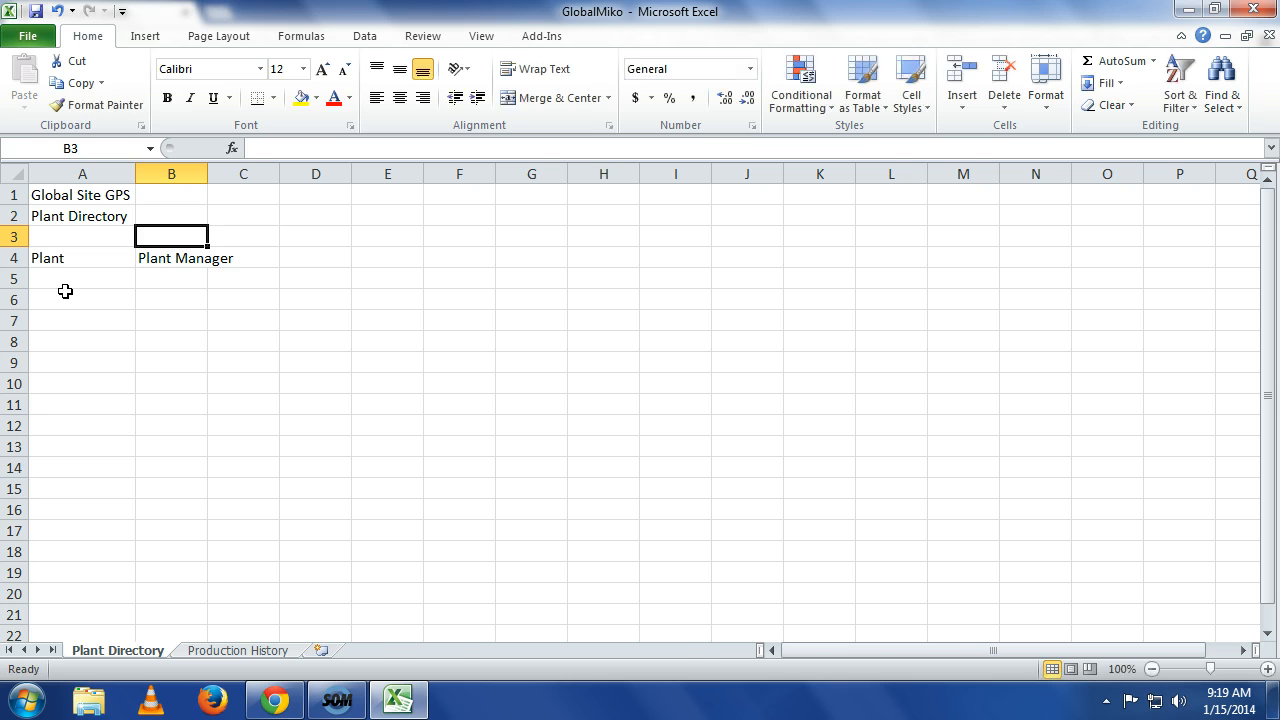
Enter the column headers Address in C4 and Phone in D4, and widen column B to fit its header.
key(Down)
key(Right)
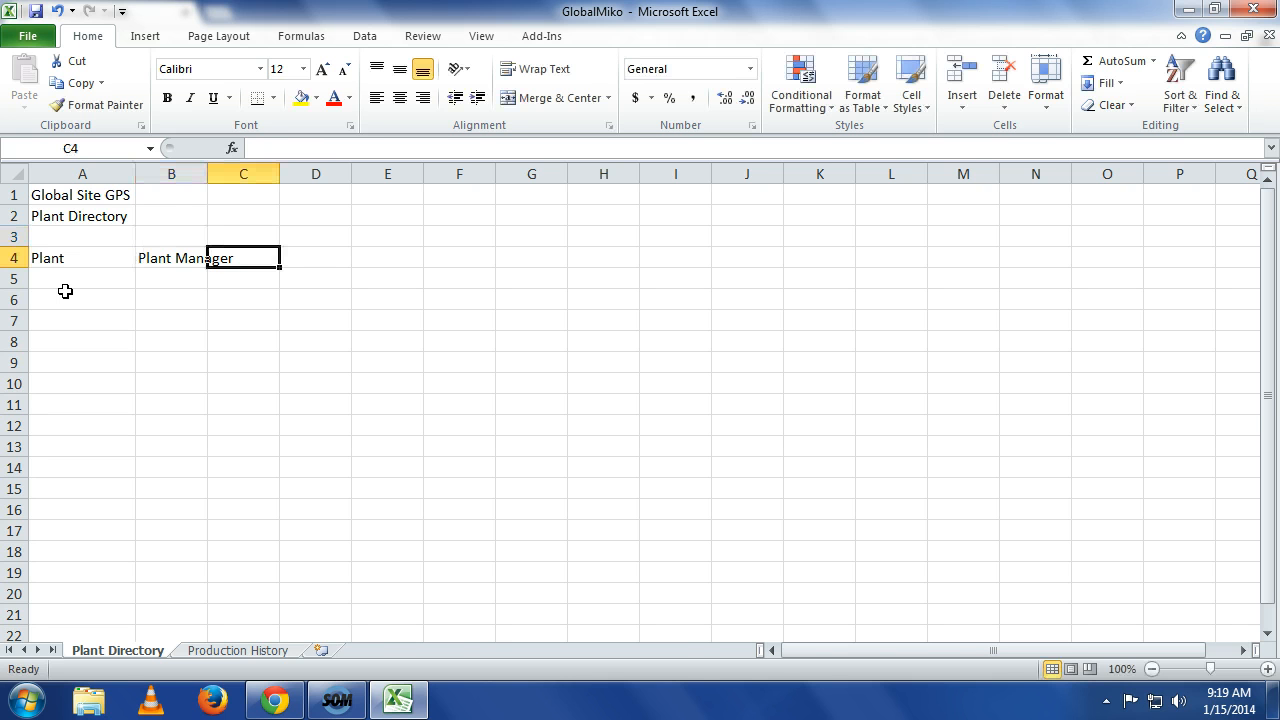
text(Address)
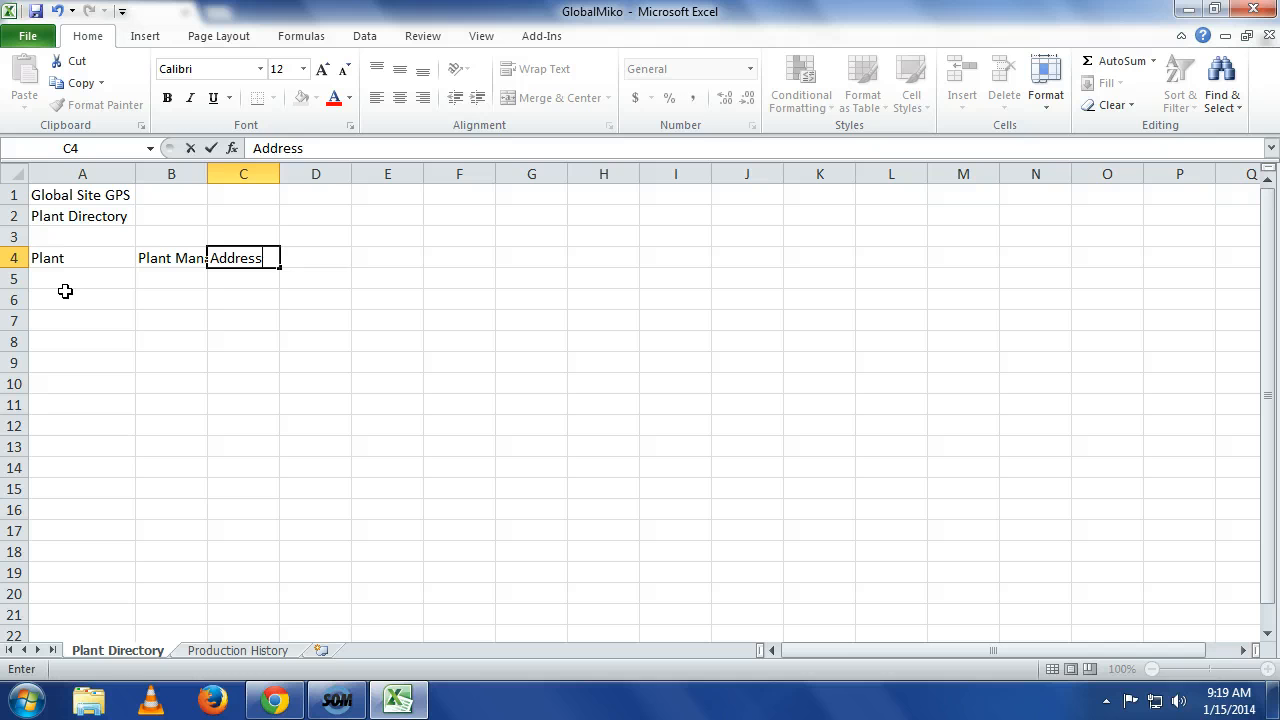
key(Right)
text(Phone)
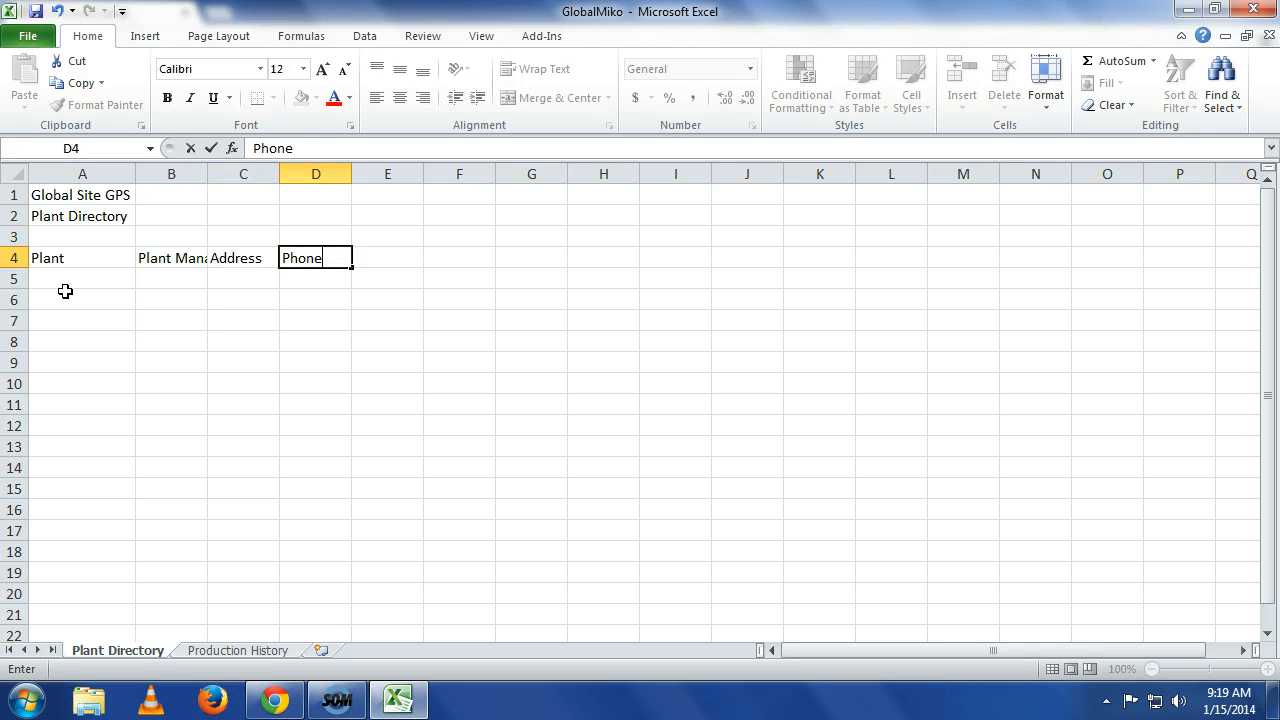
key(Return)
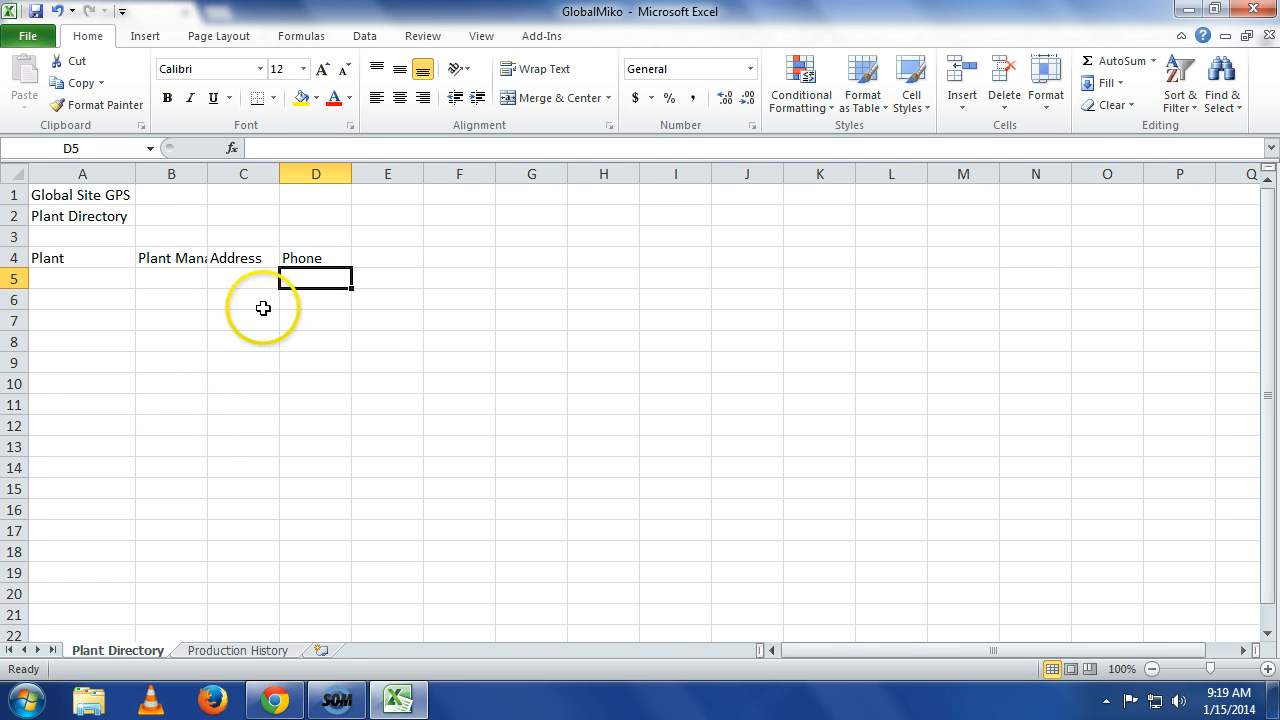
drag(207, 174, 257, 163)
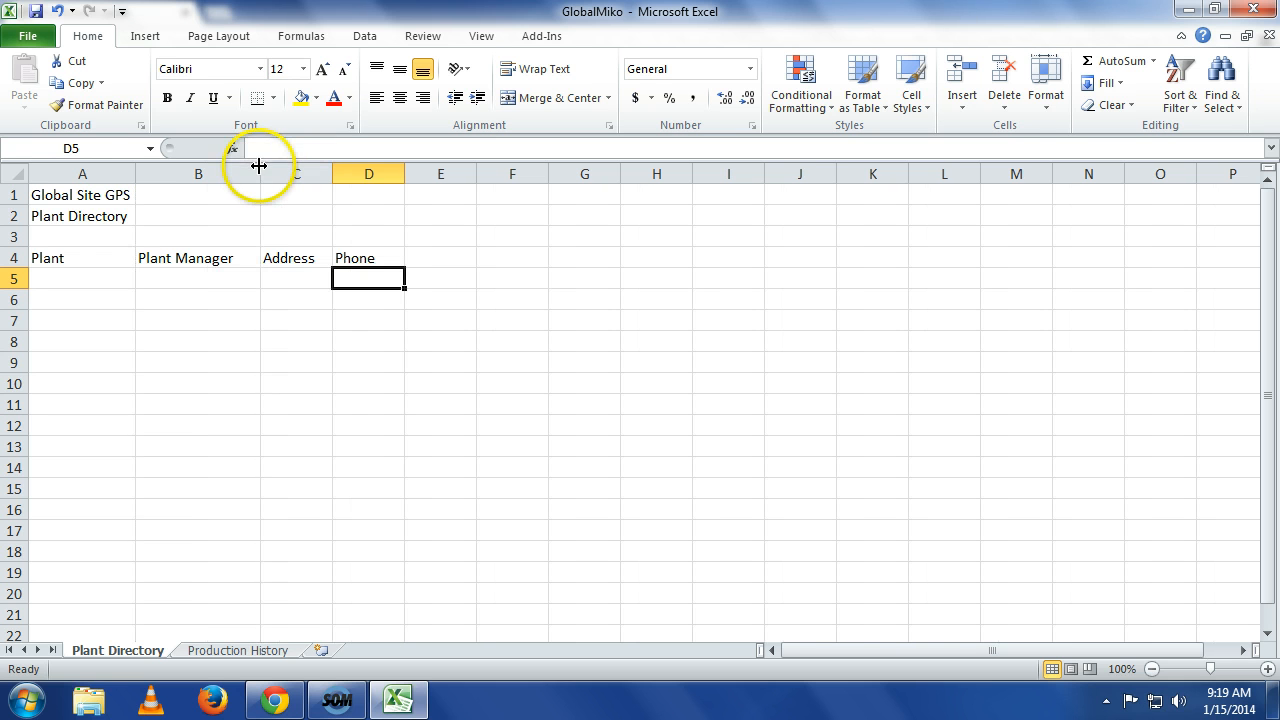
right_click(238, 176)
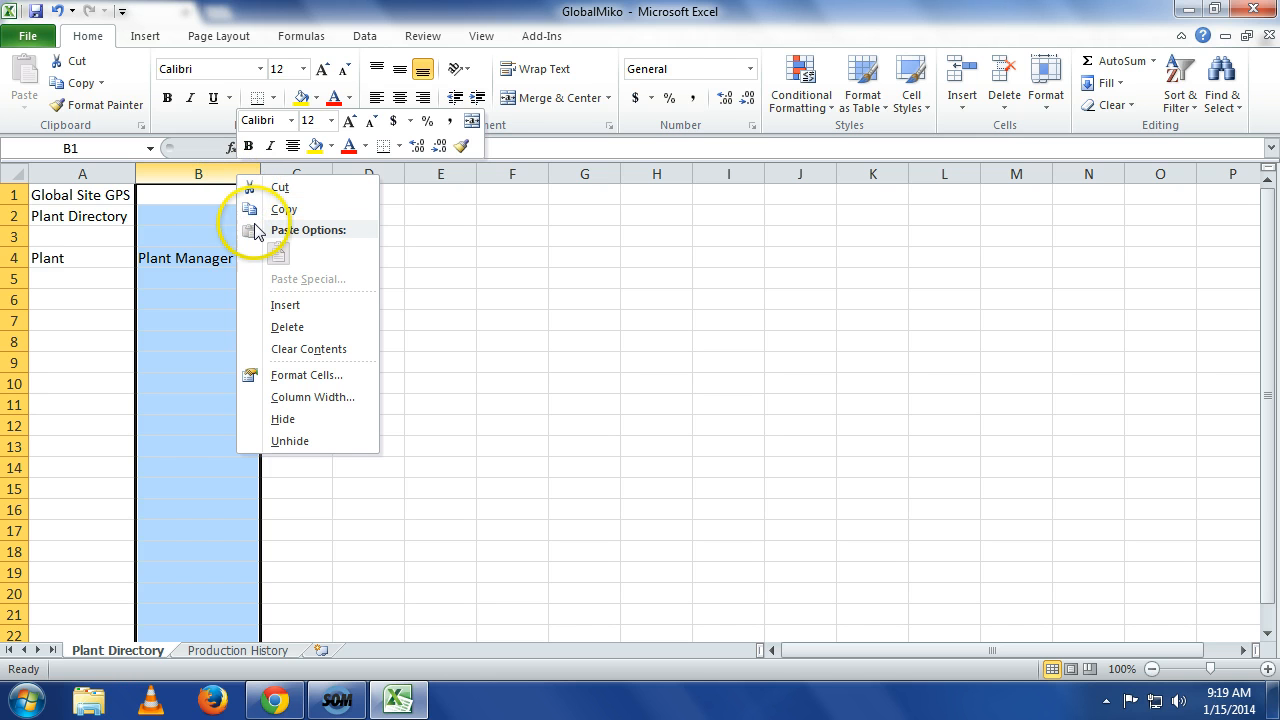
click(312, 397)
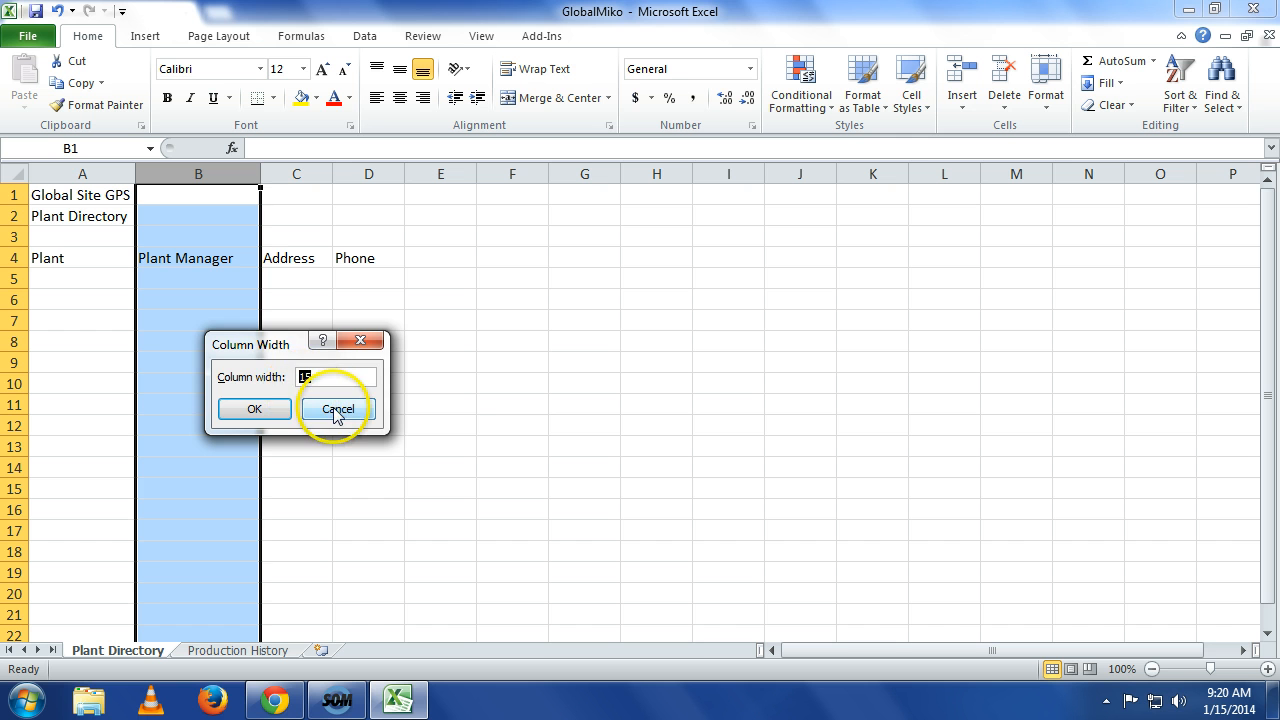
click(275, 418)
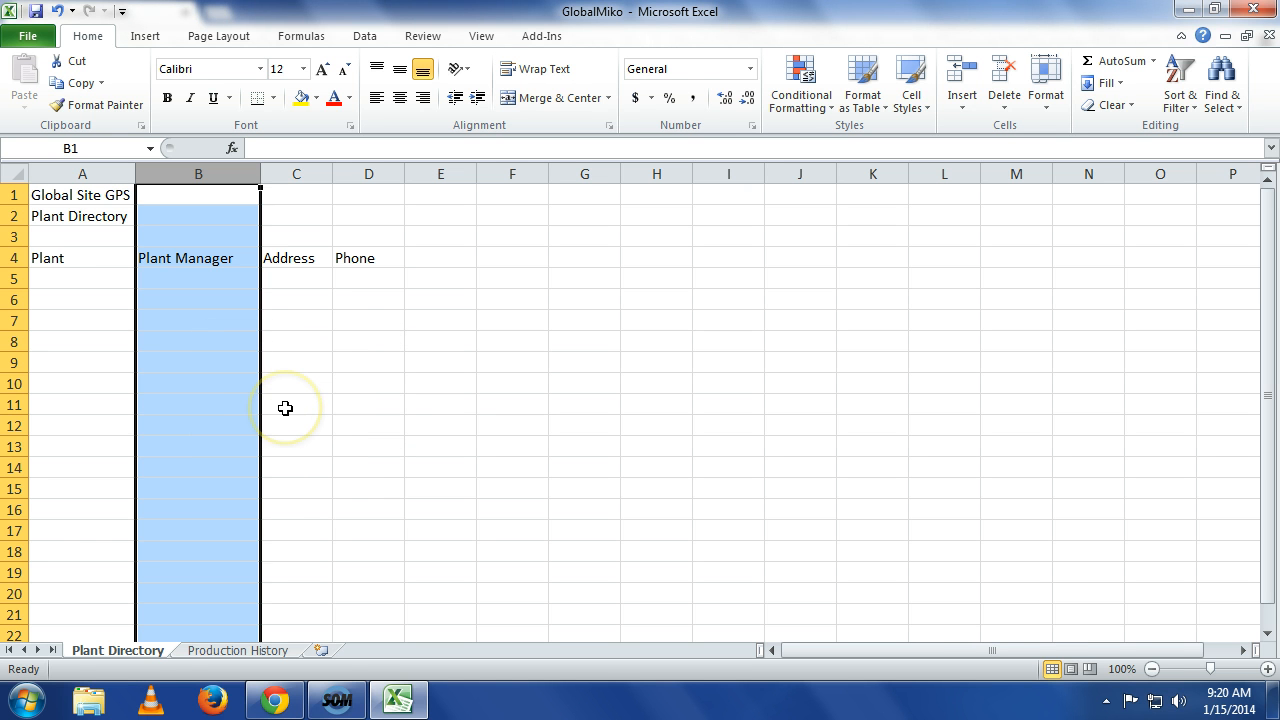
Set the width of column C to 30.
right_click(298, 170)
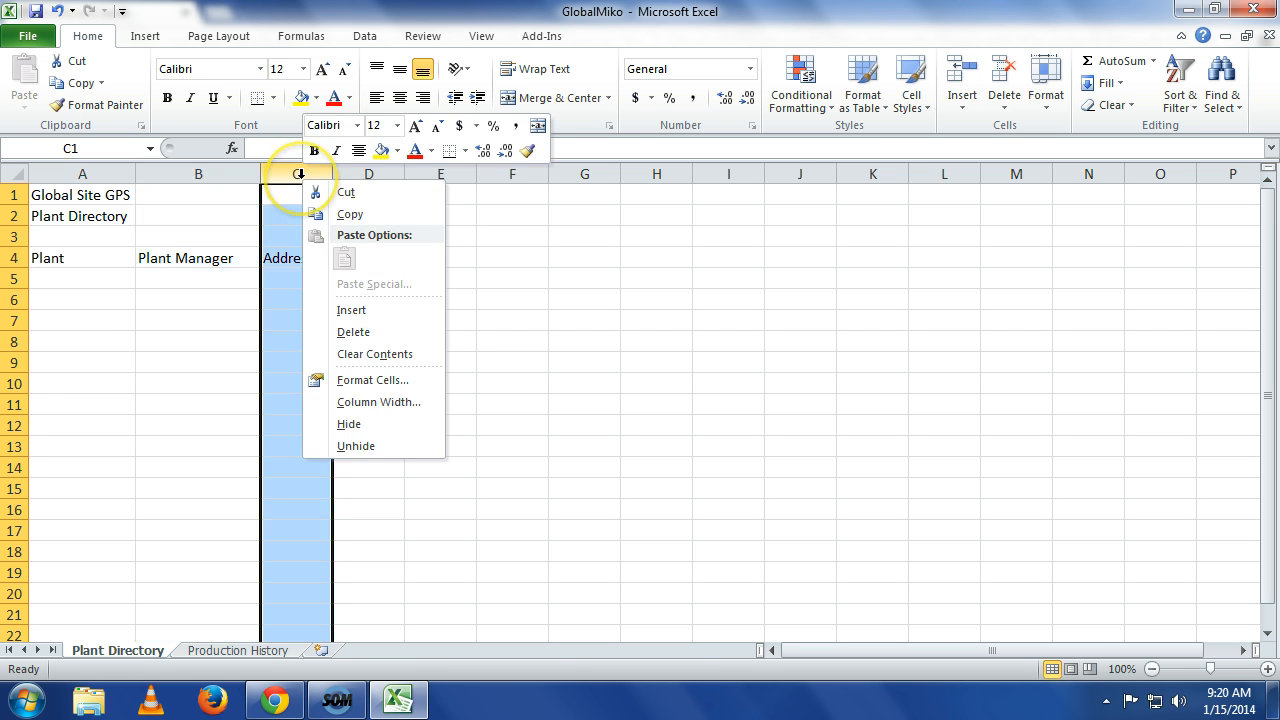
click(365, 401)
text(30)
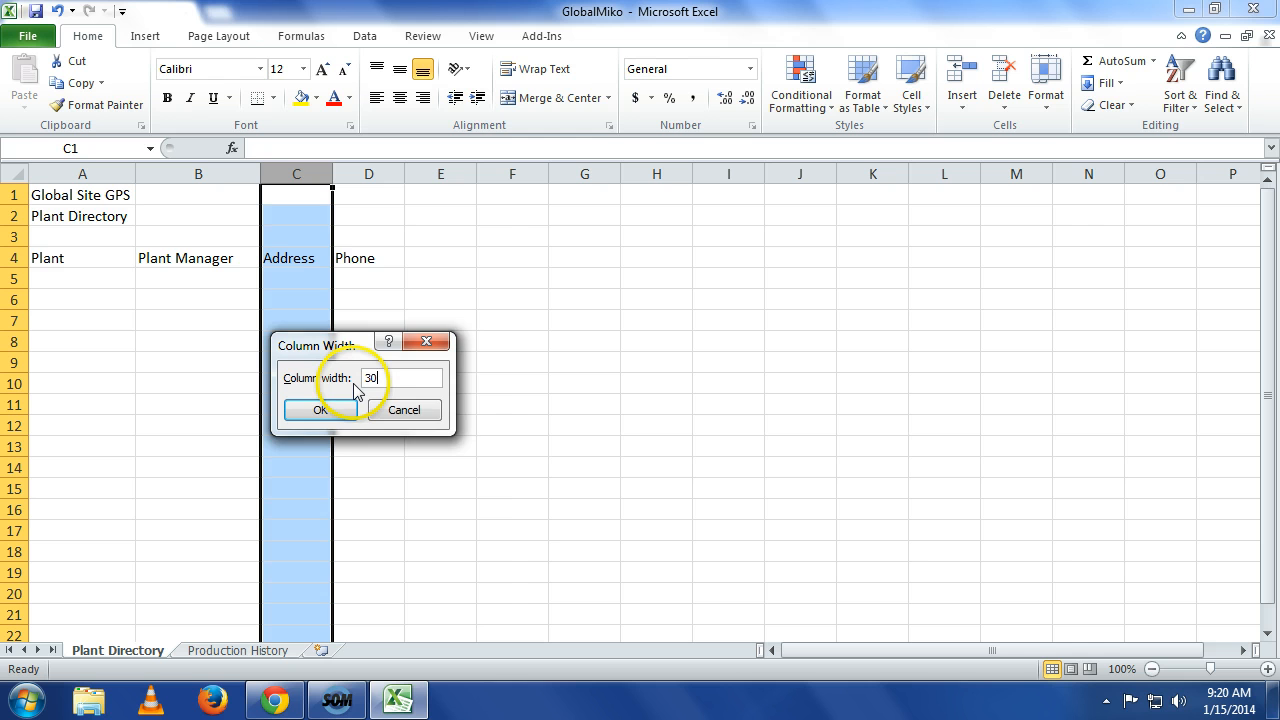
key(Return)
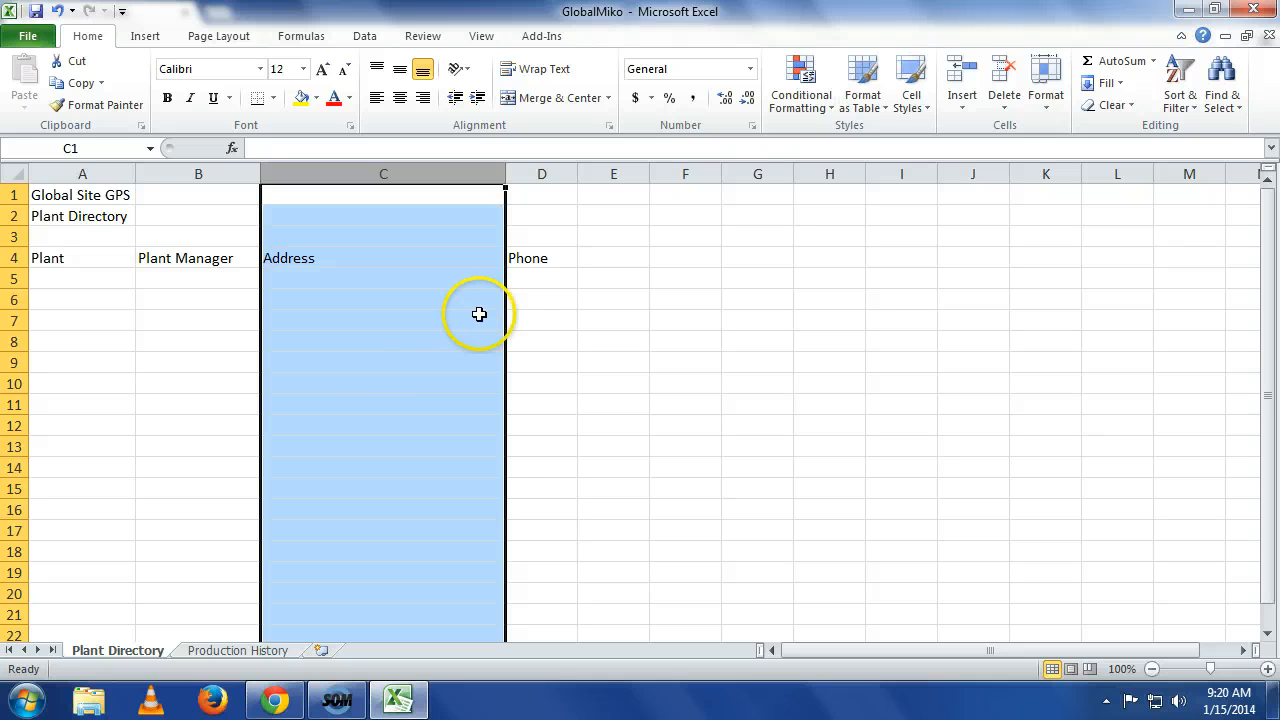
Set the width of column D to 16.
right_click(542, 173)
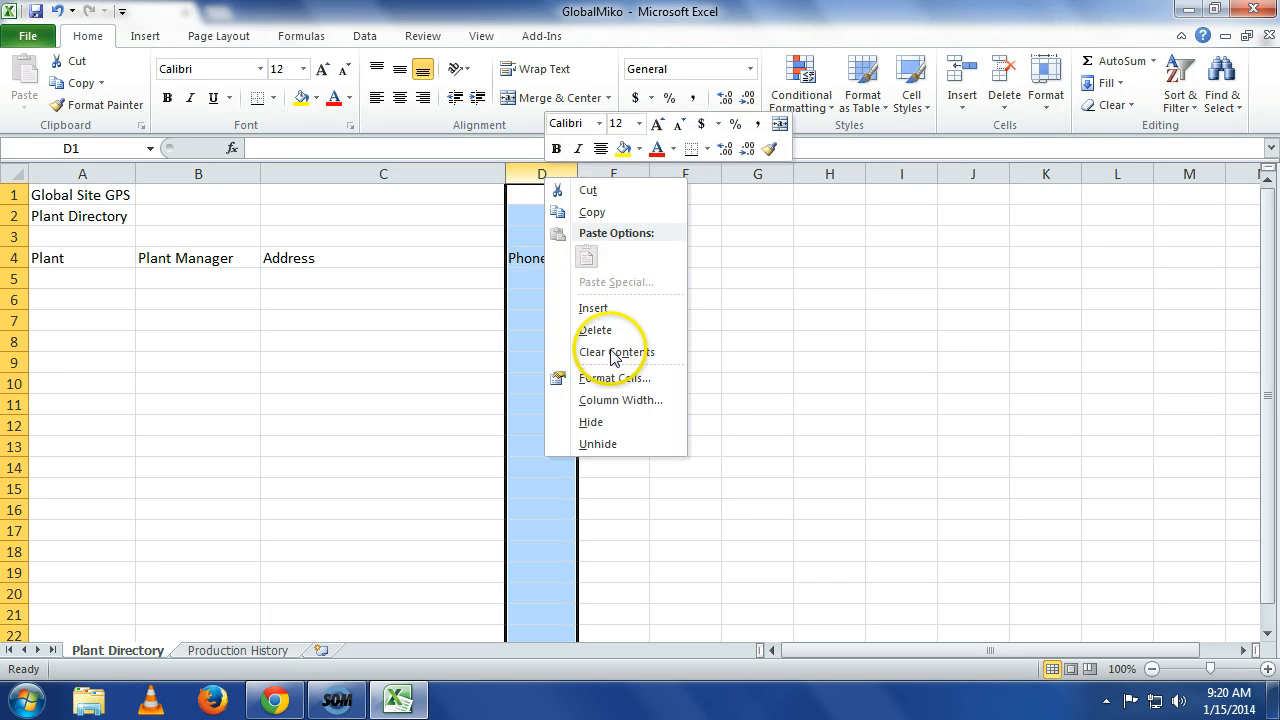
click(620, 400)
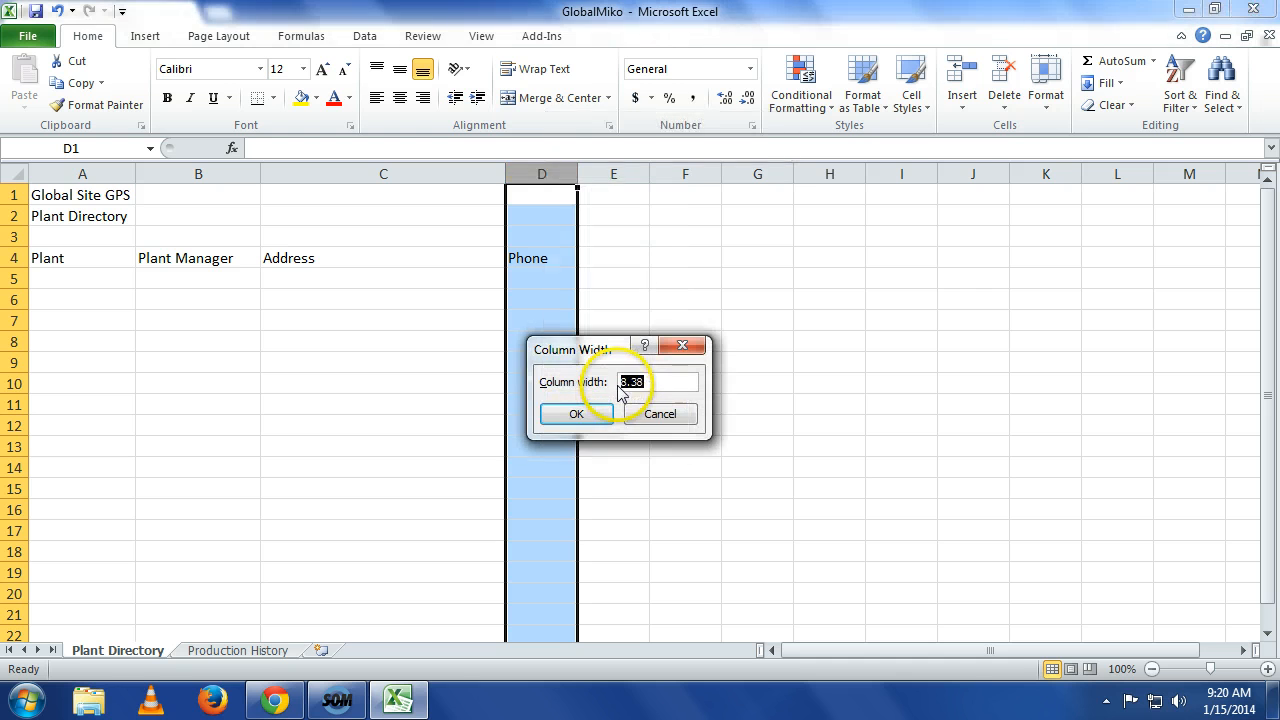
text(16)
key(Return)
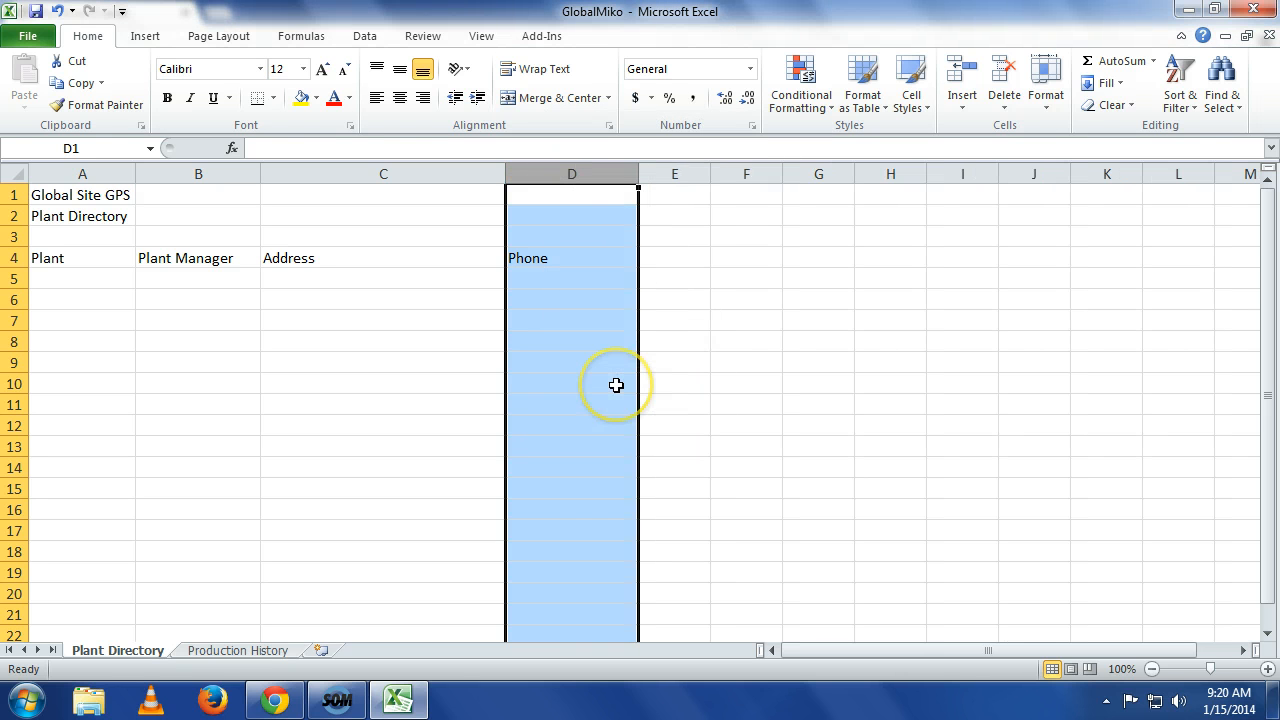
Enter plant number 1 in cell A5 and the plant manager's full name in B5.
click(616, 385)
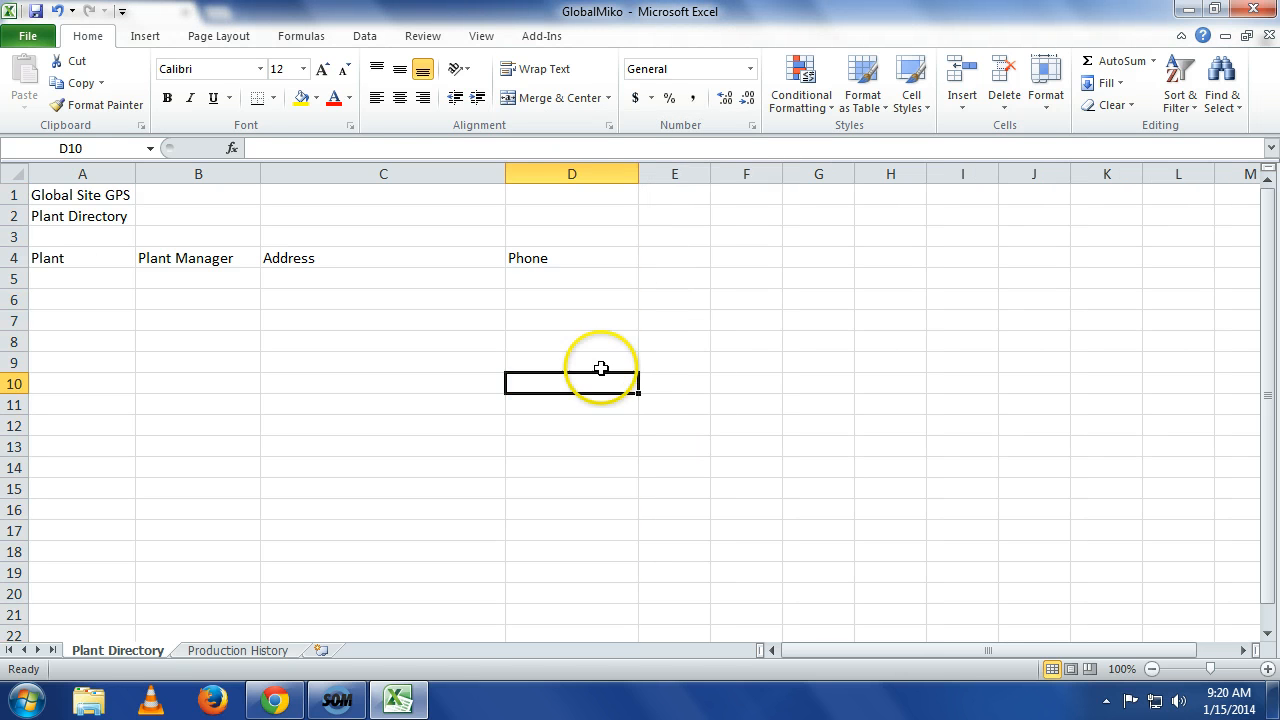
click(66, 276)
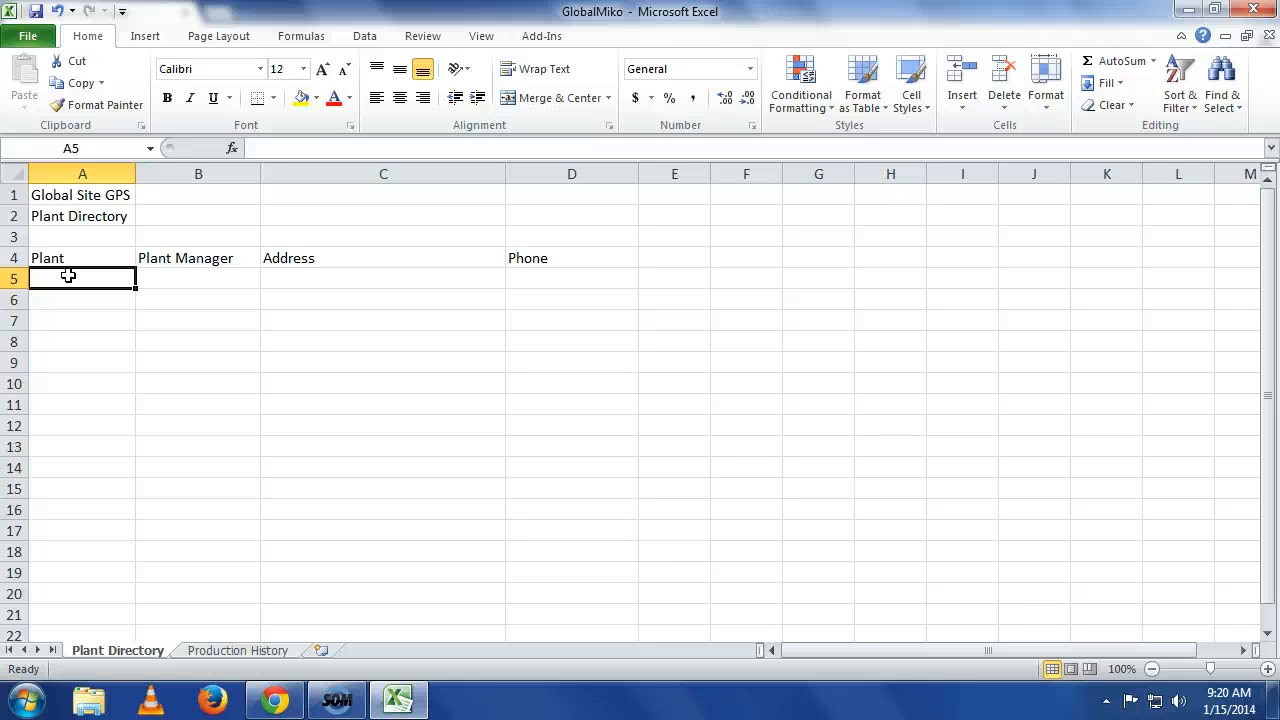
text(1)
key(Tab)
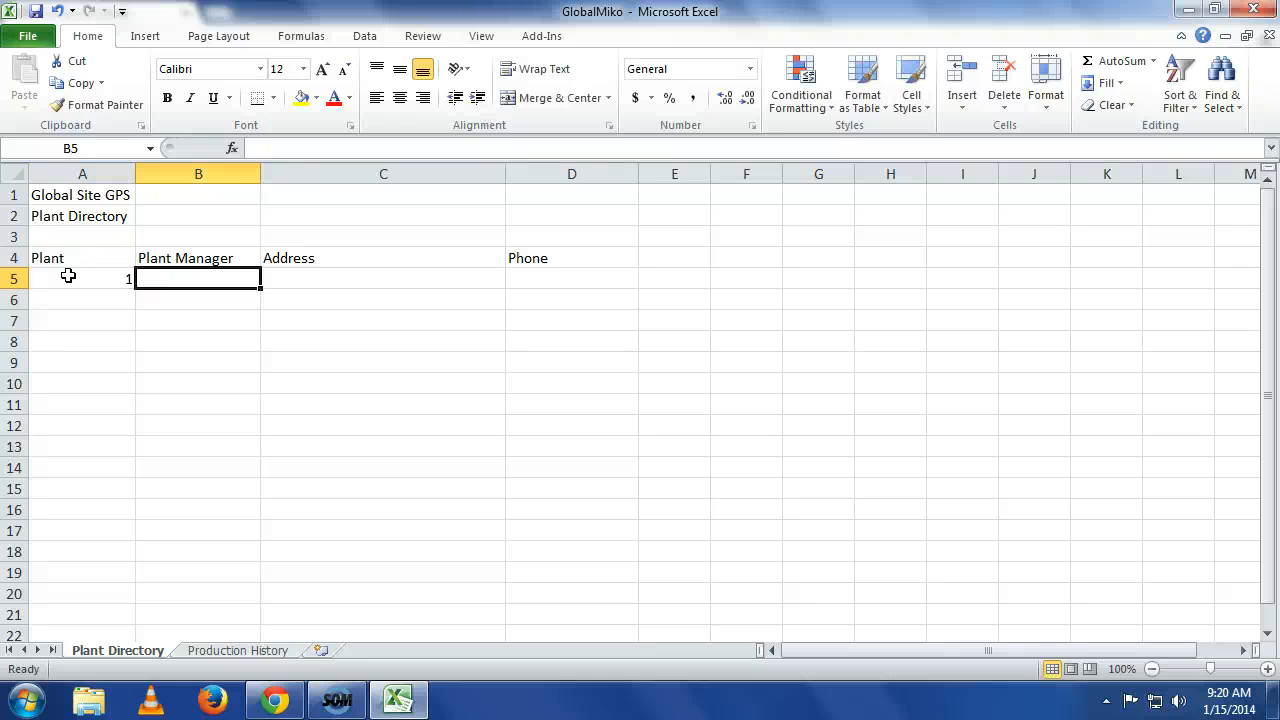
text(Karen)
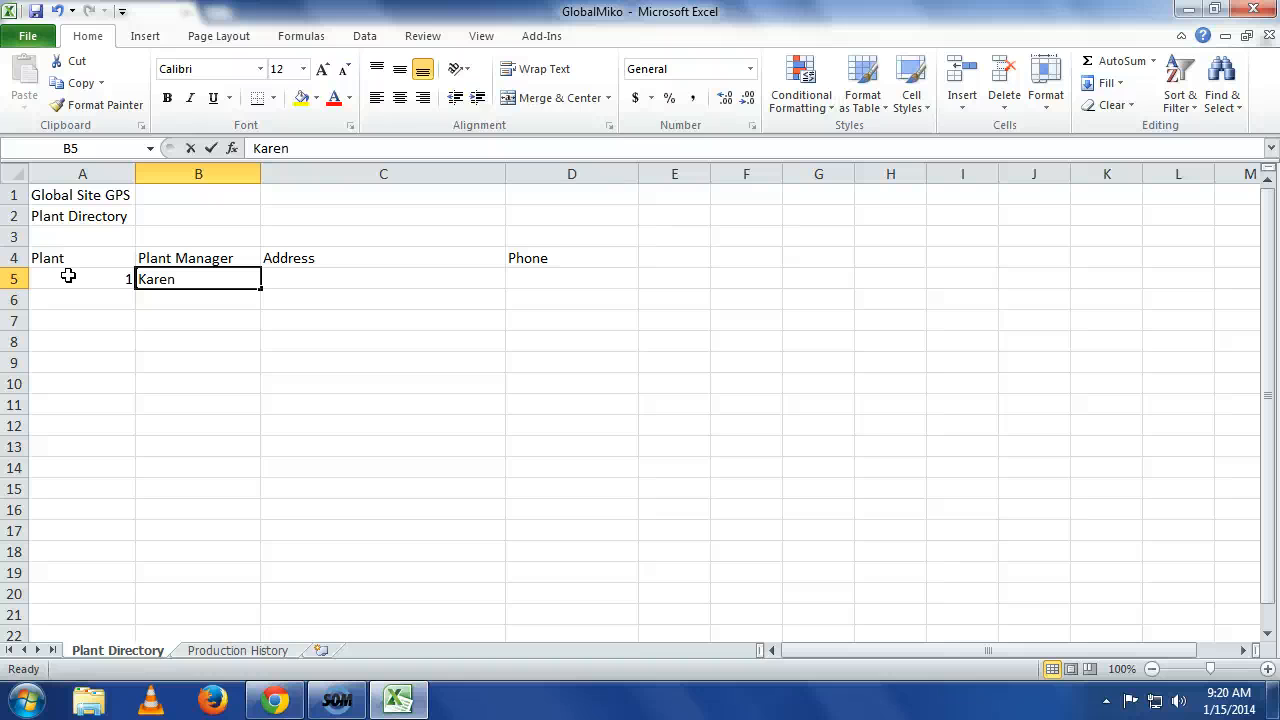
text( Broo)
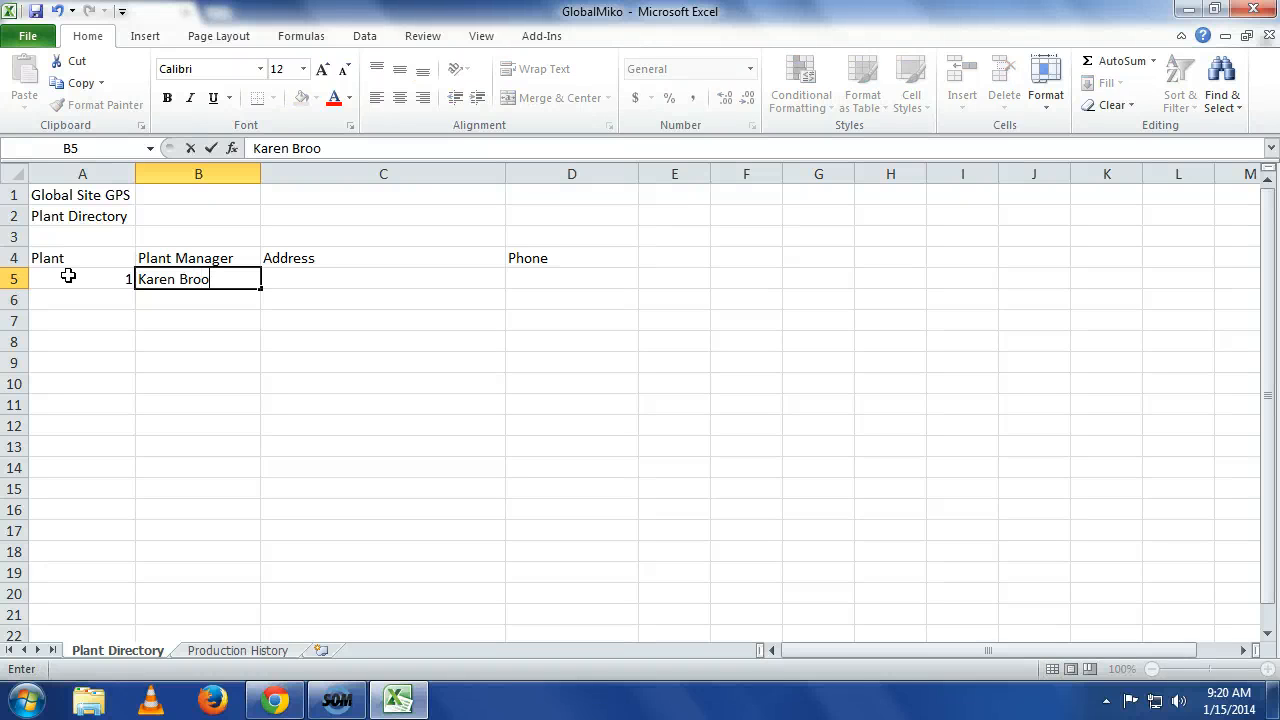
text(kers)
key(Tab)
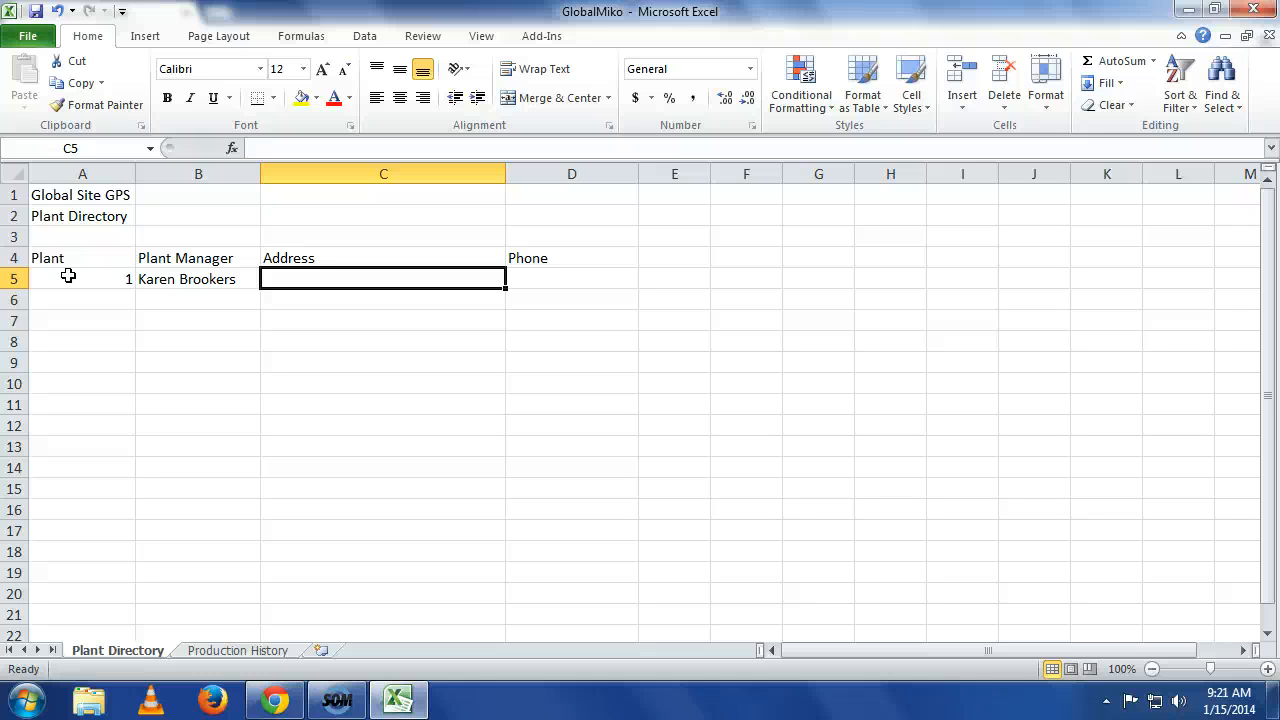
Enter the first line of the plant's street address in cell C5.
text(300)
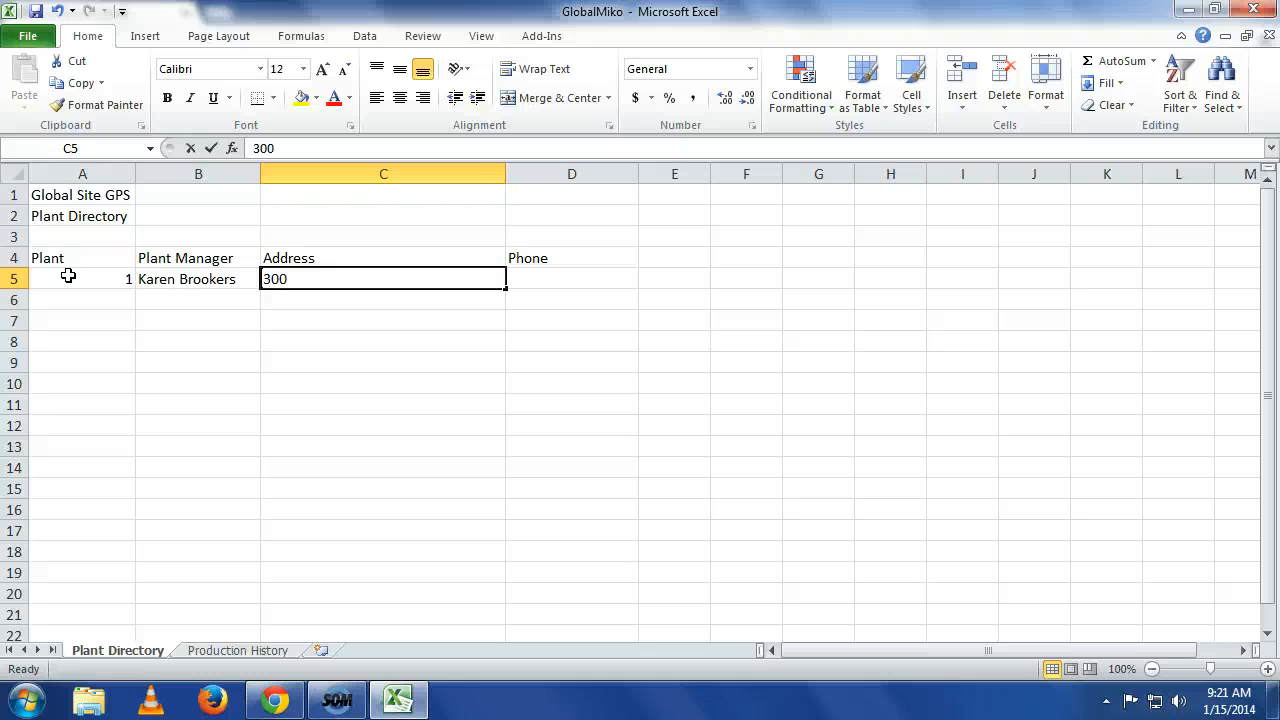
text( Conn)
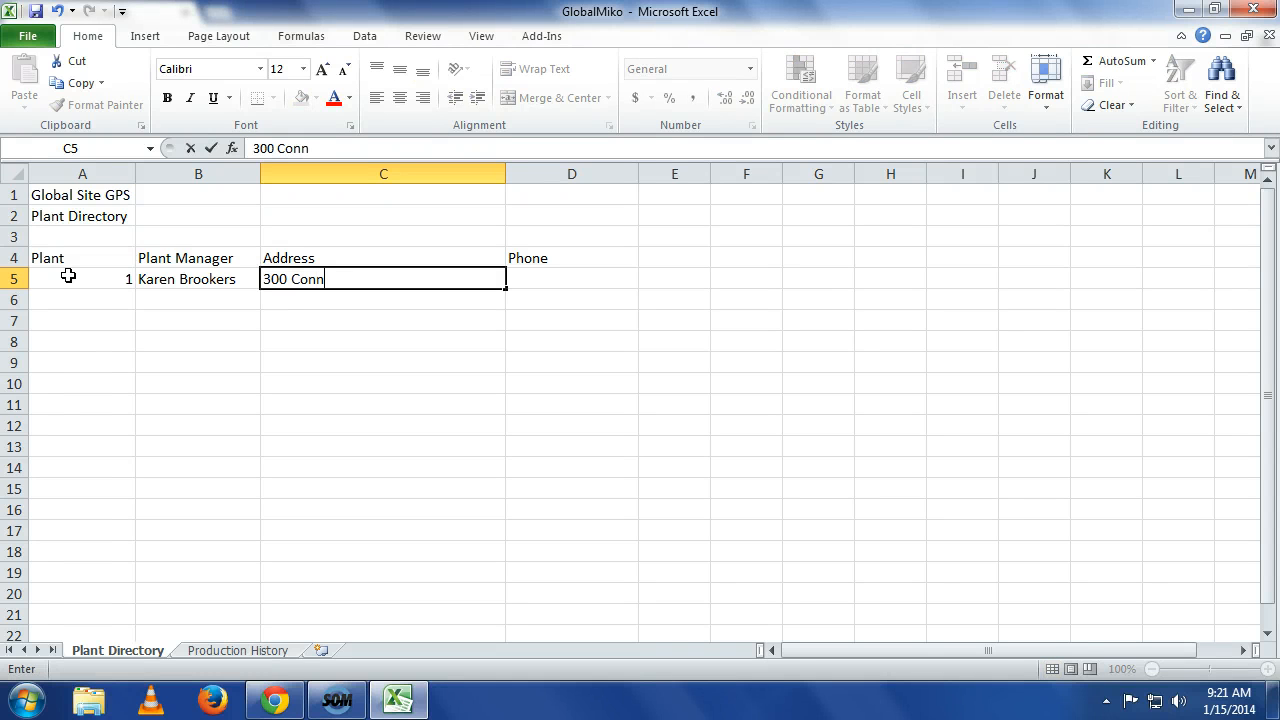
text(ecticut Ave)
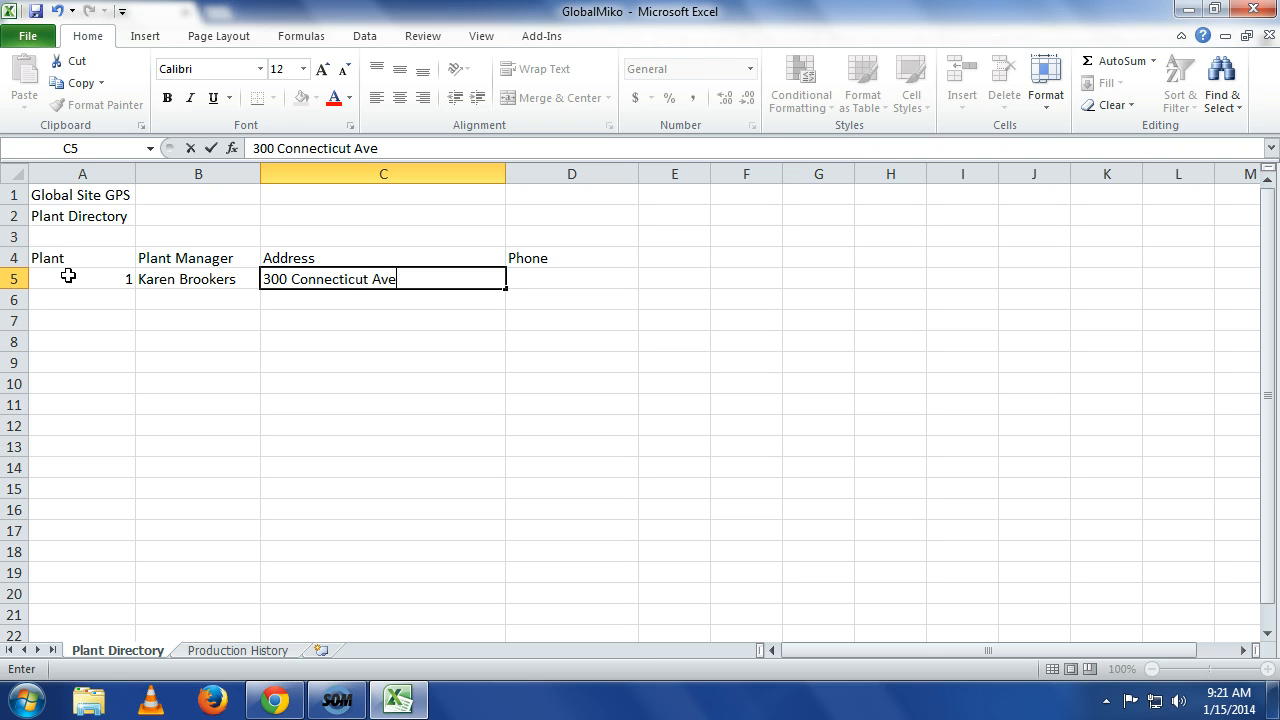
key(Return)
Add the city, state and ZIP code as a second line within cell C5's address.
key(Up)
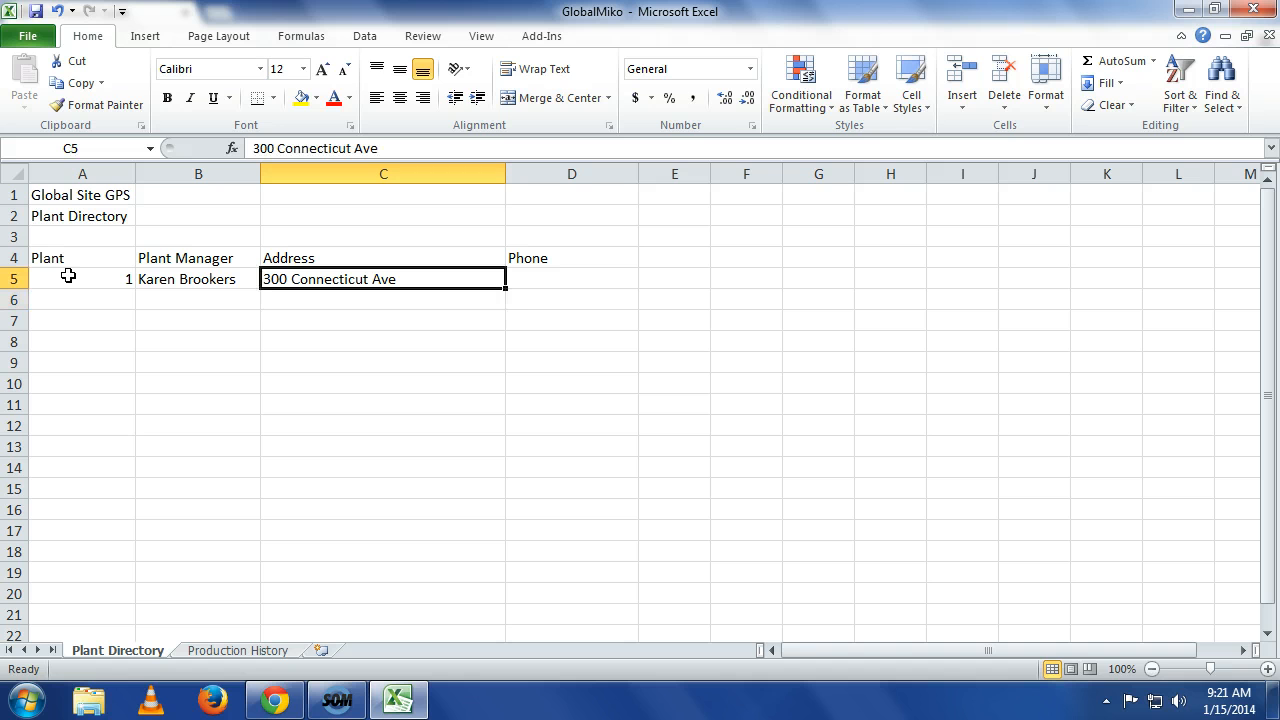
key(F2)
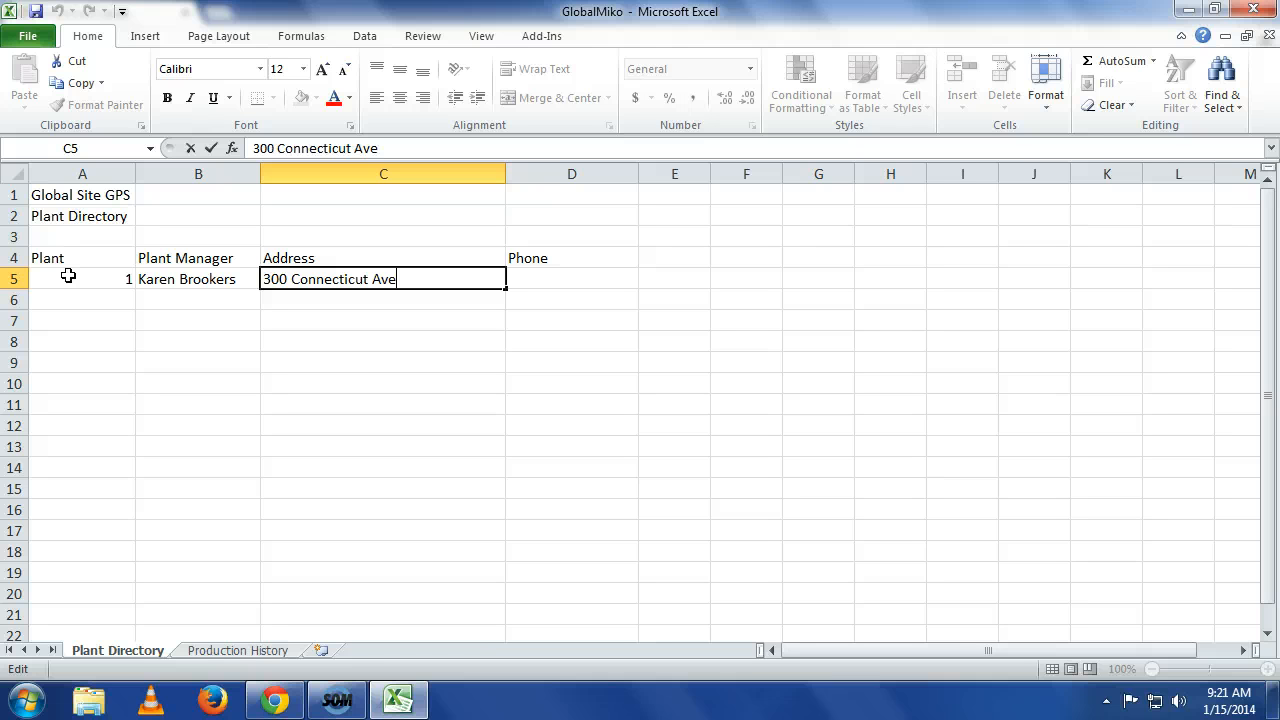
key(alt+Return)
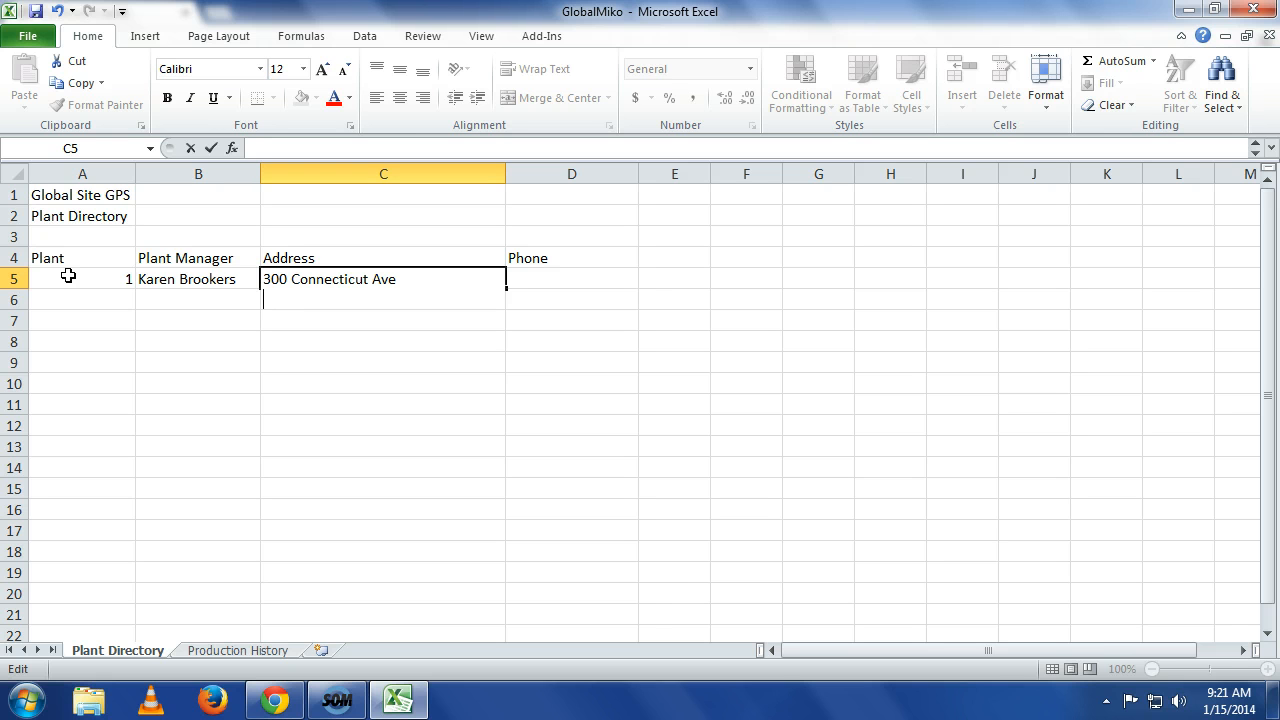
text(Crestwood,)
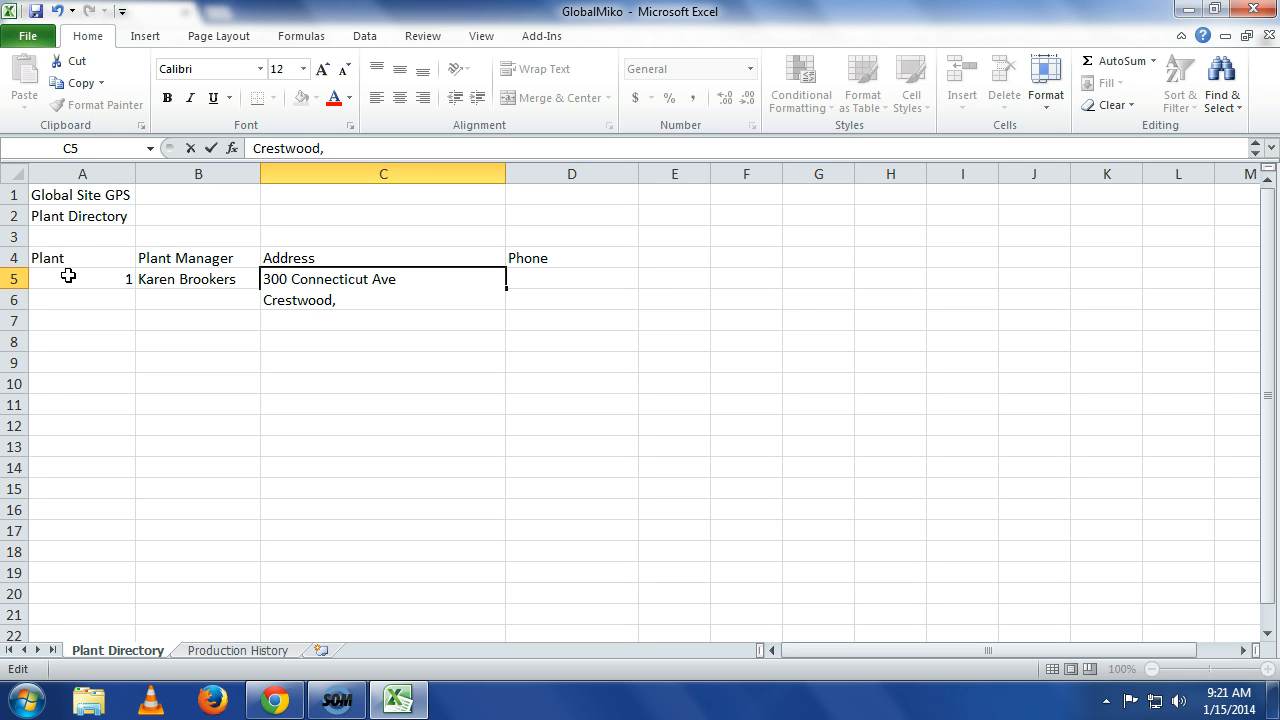
text( MO 63126)
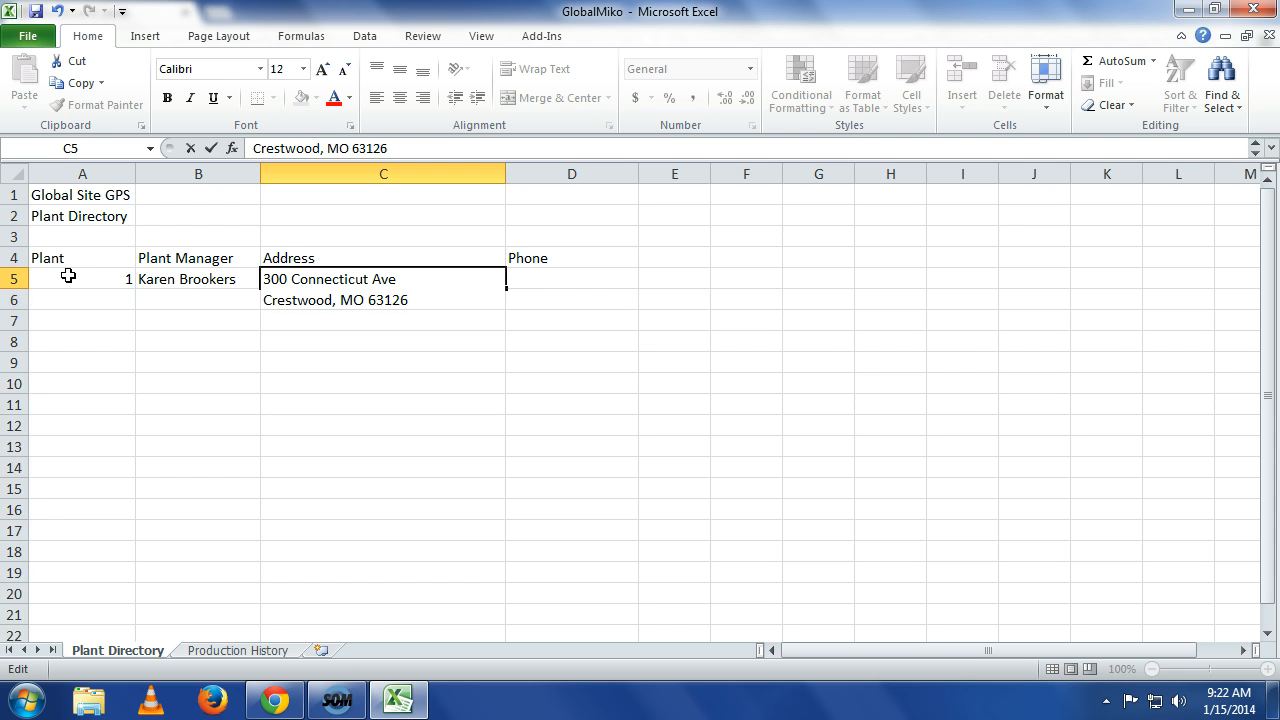
key(Return)
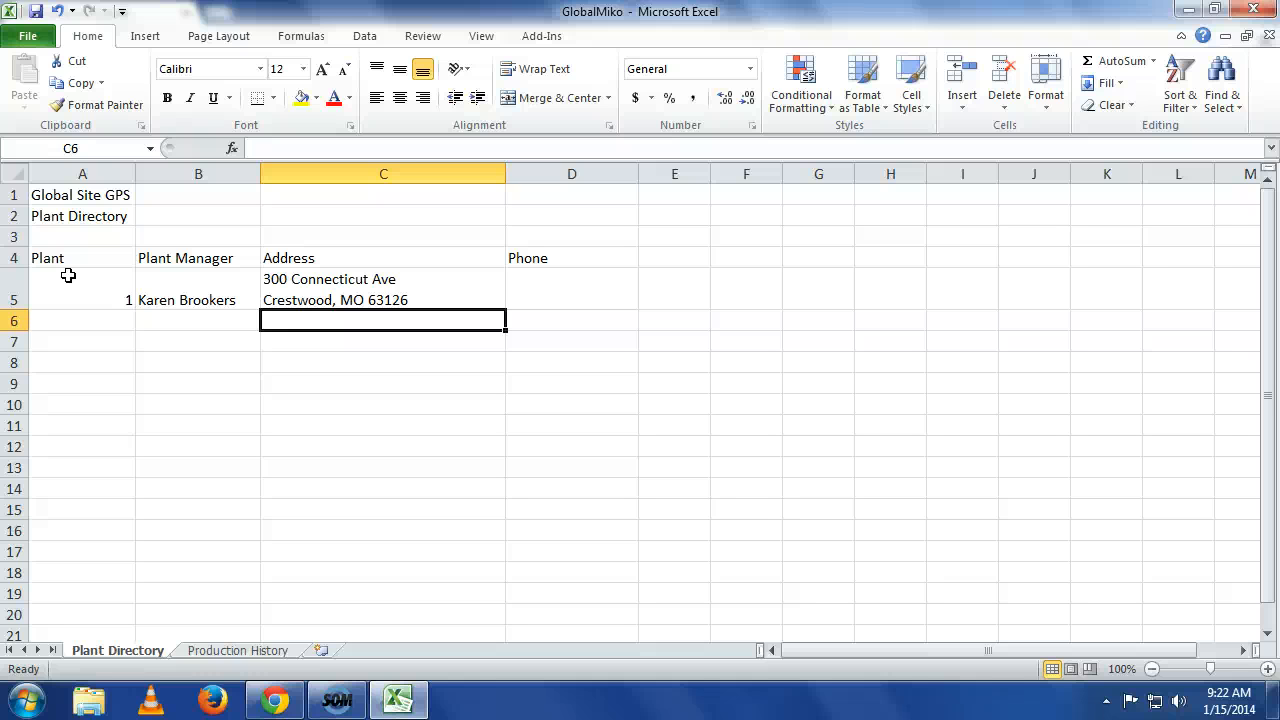
key(Up)
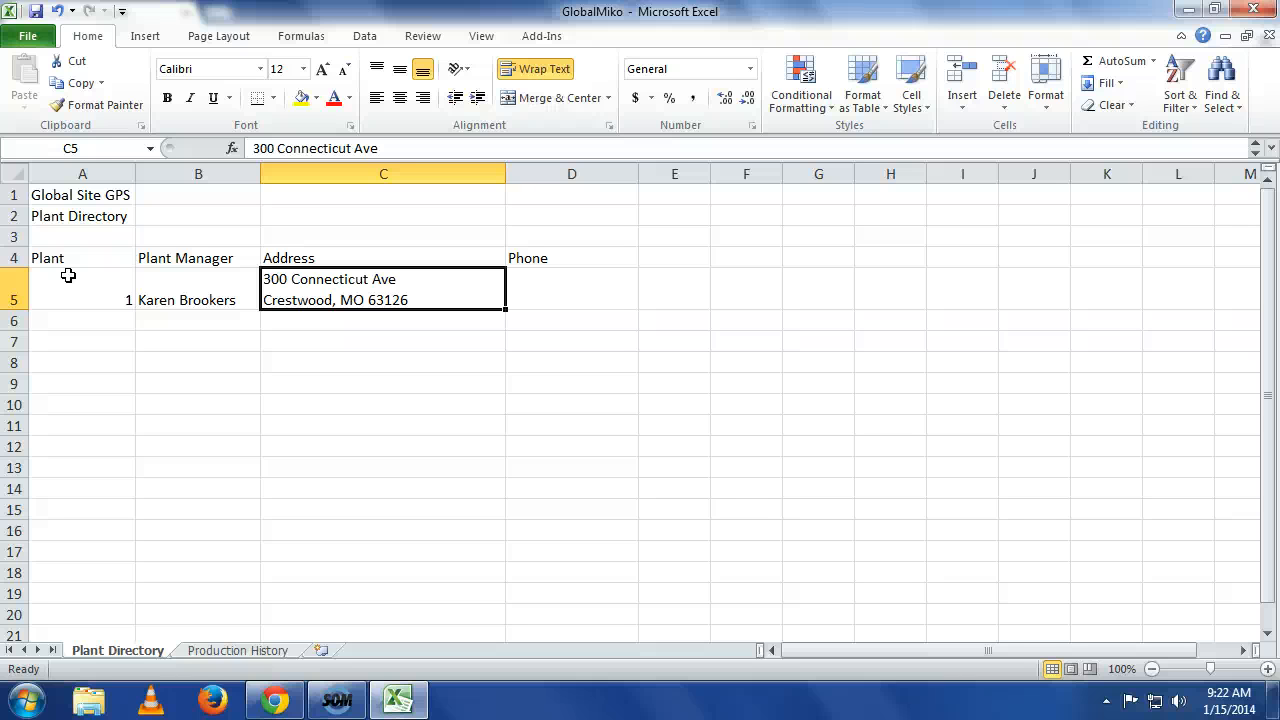
key(F2)
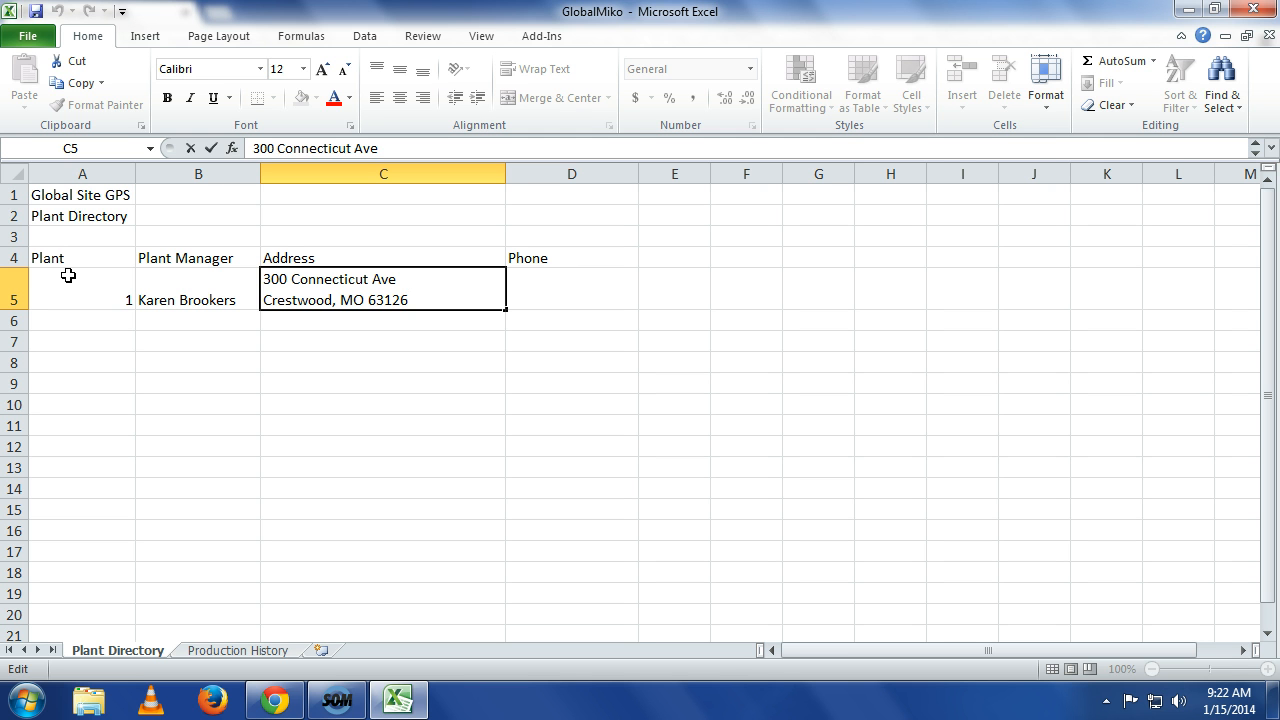
click(68, 275)
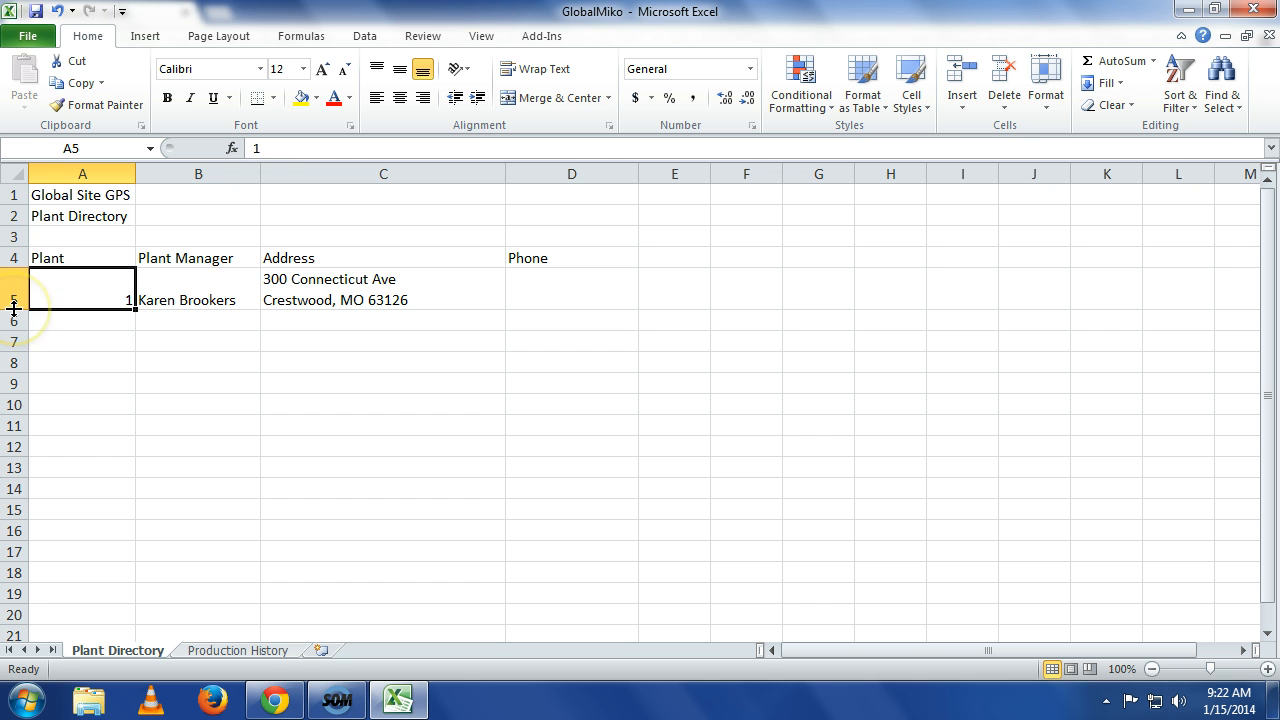
click(63, 358)
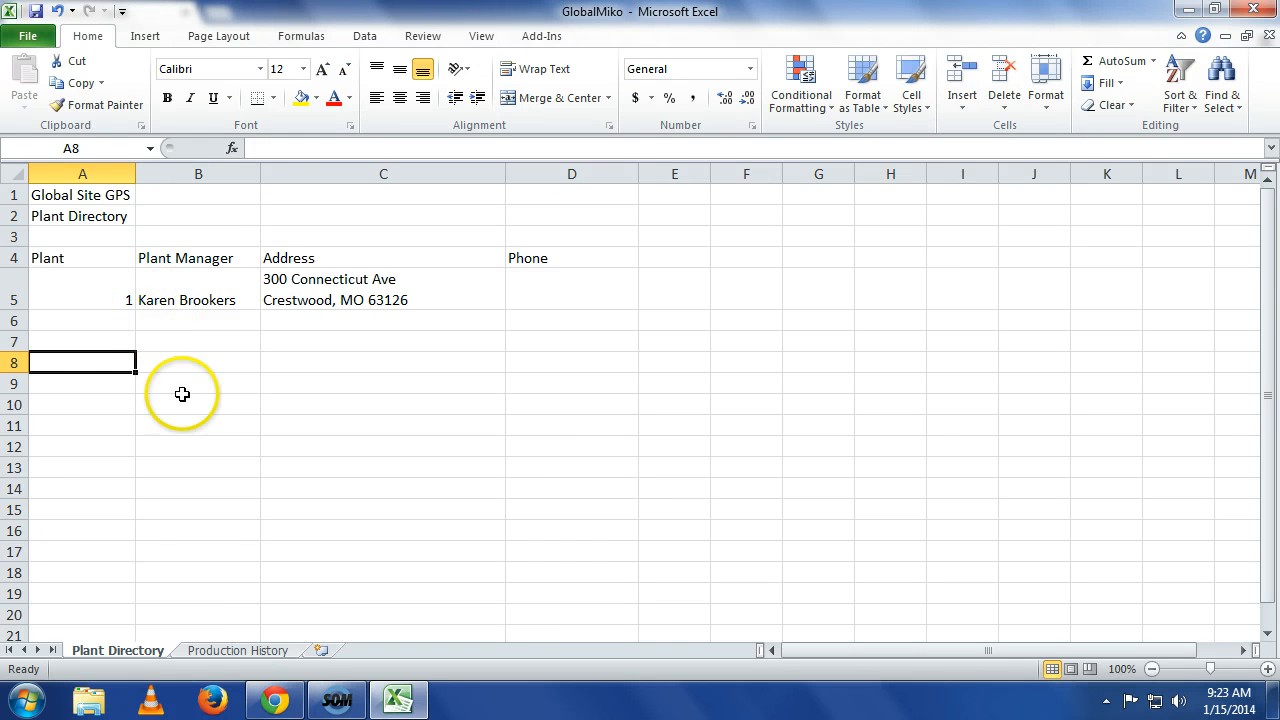
Switch to the Production History sheet and set its page orientation to landscape.
click(240, 652)
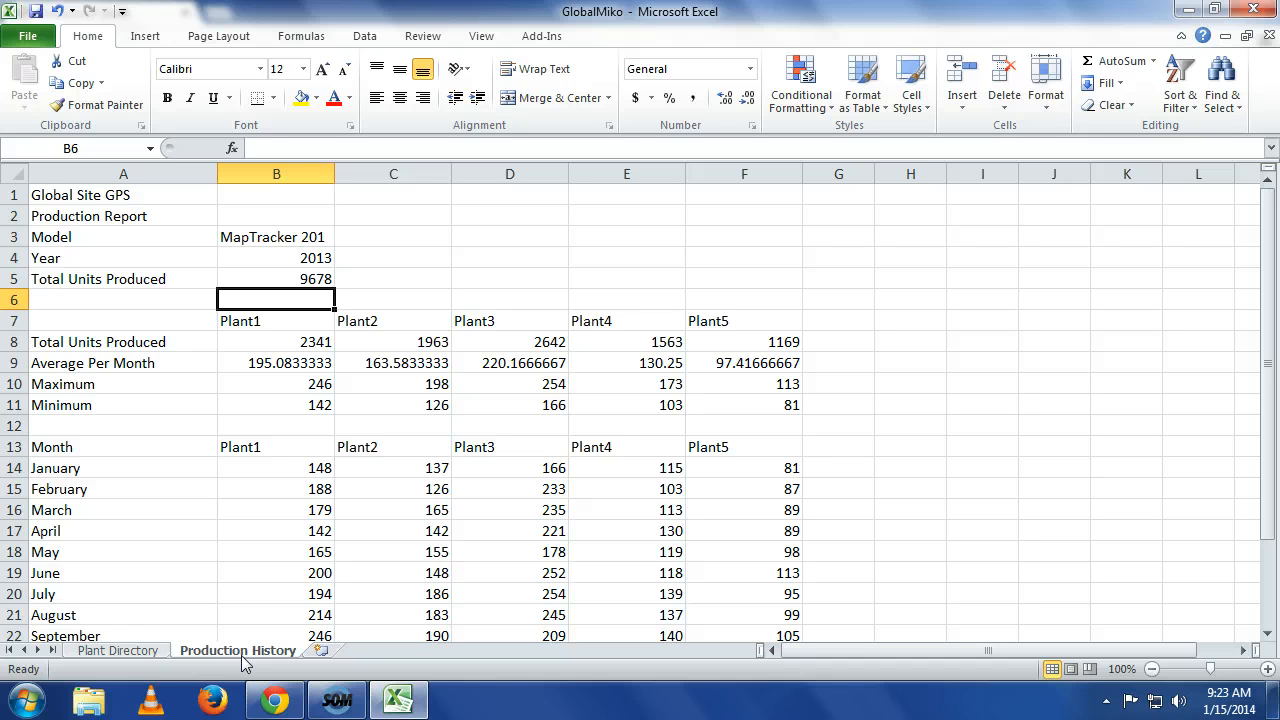
click(200, 40)
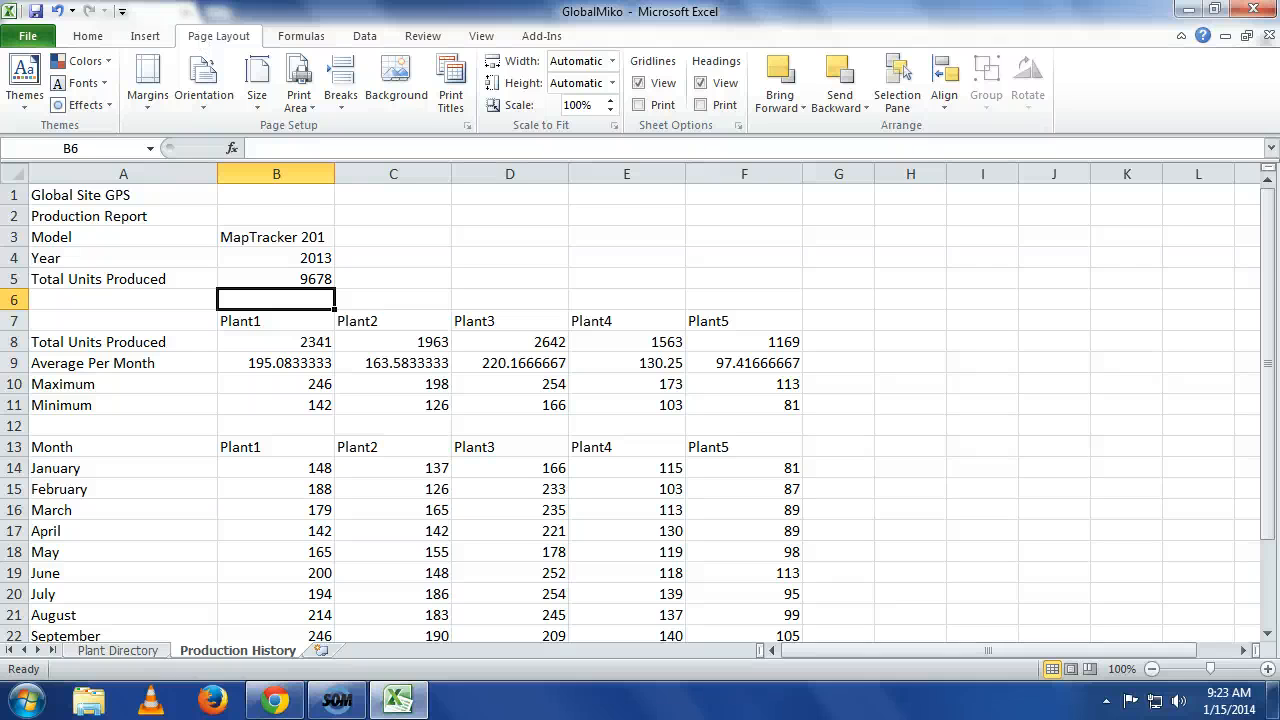
click(204, 90)
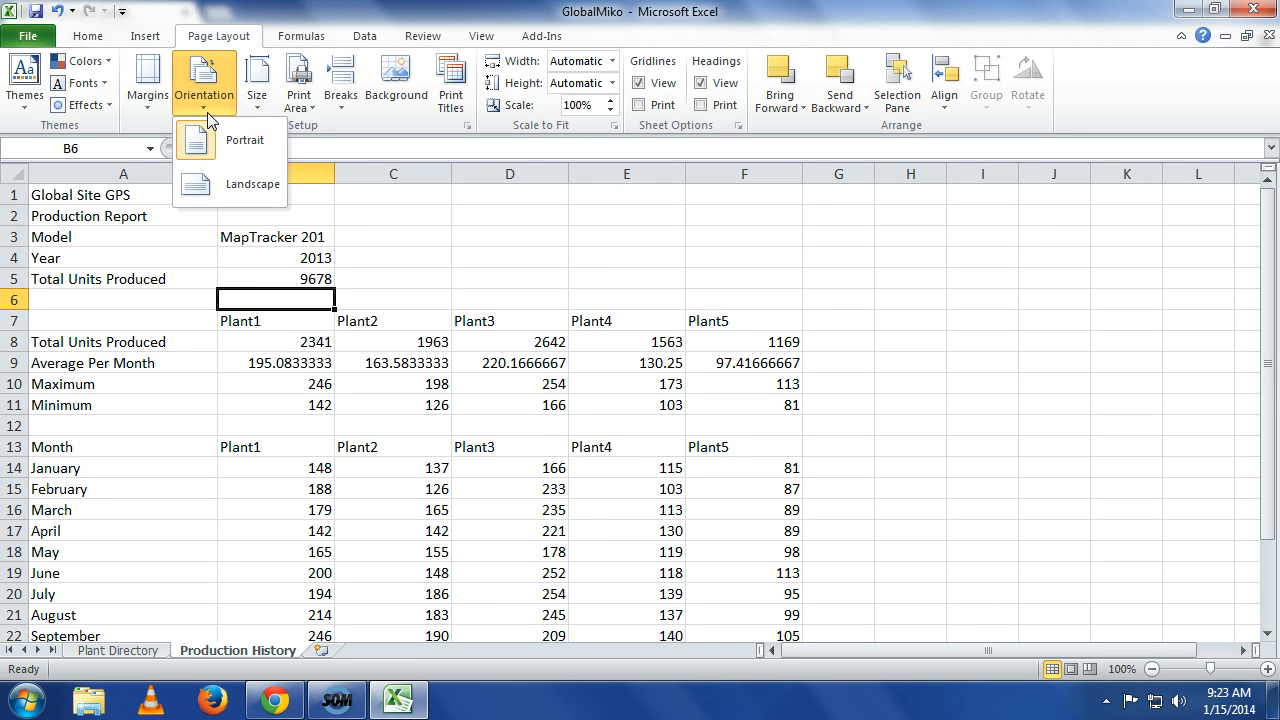
click(220, 188)
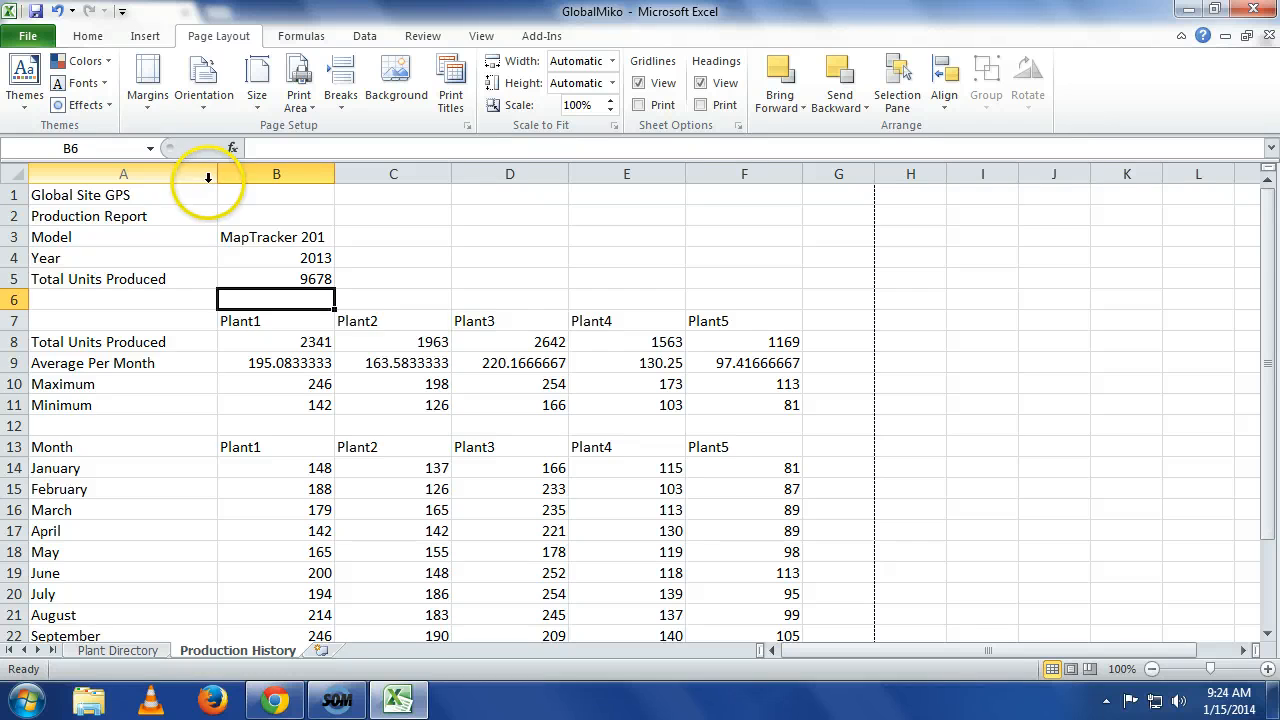
Scroll through the Production History sheet to examine where the landscape page breaks fall.
scroll(448, 299, down, 1)
scroll(448, 299, down, 4)
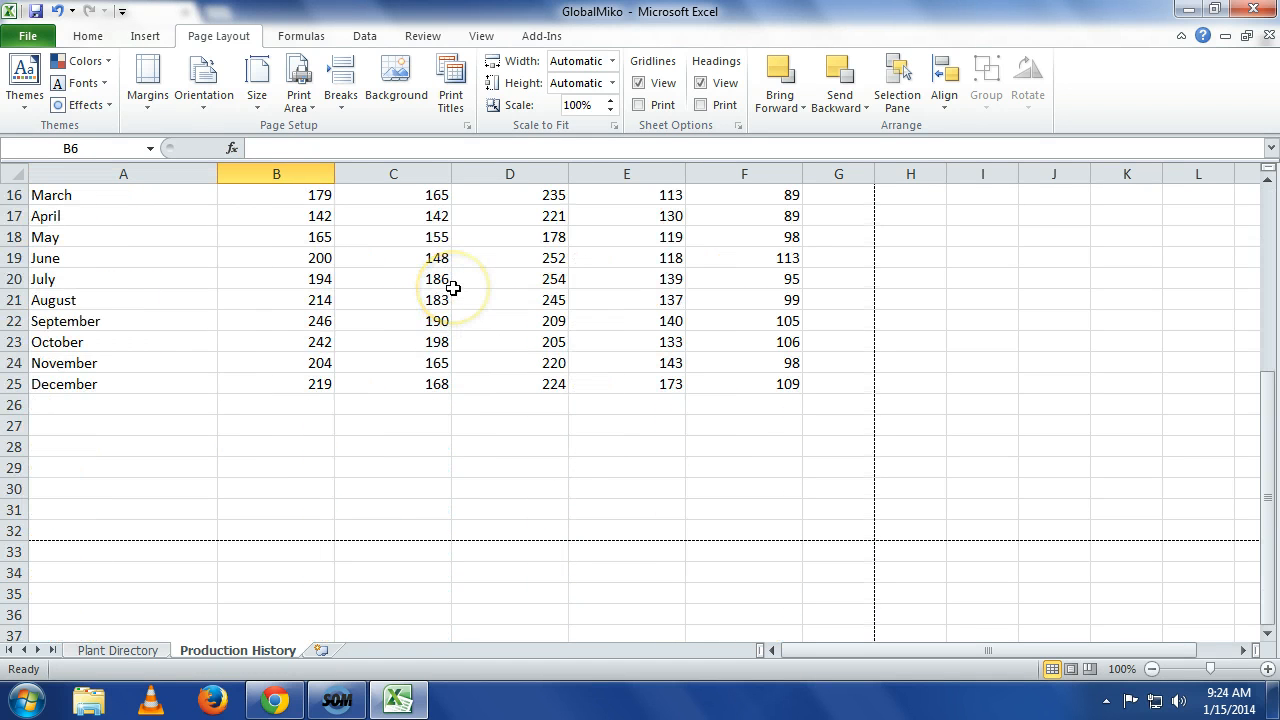
scroll(453, 288, up, 5)
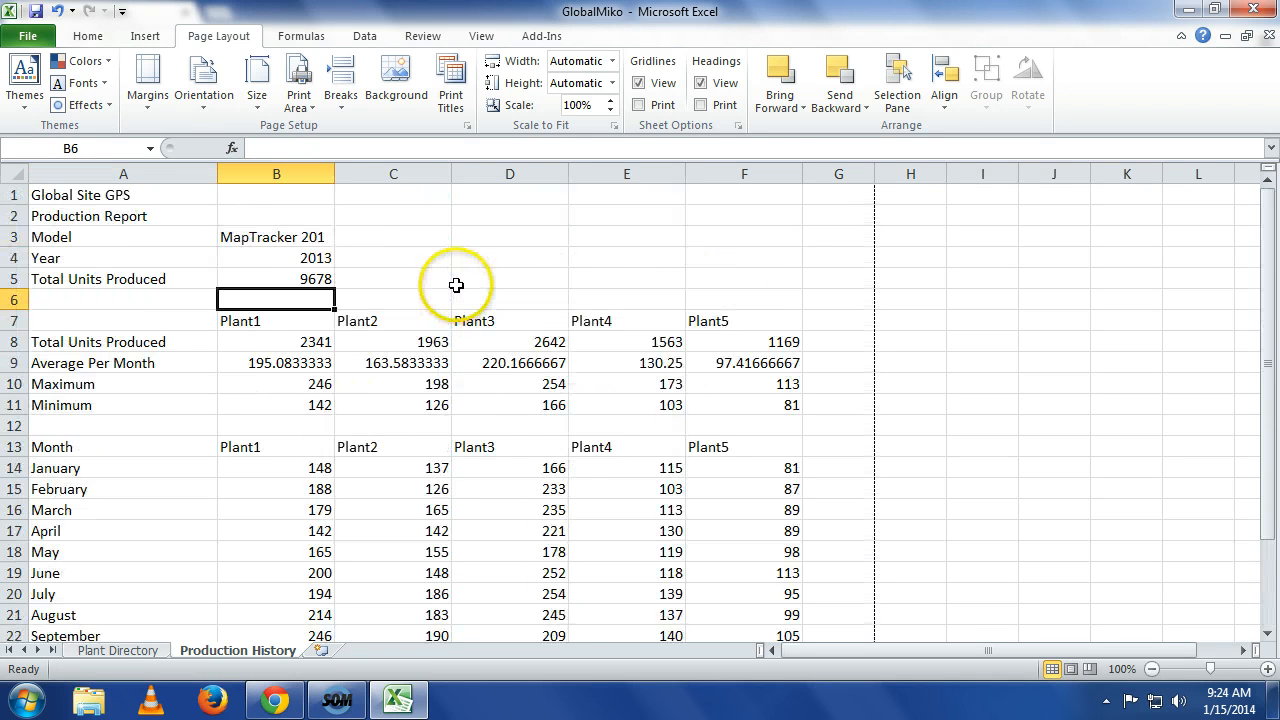
scroll(461, 284, down, 3)
scroll(466, 278, down, 2)
scroll(786, 377, up, 5)
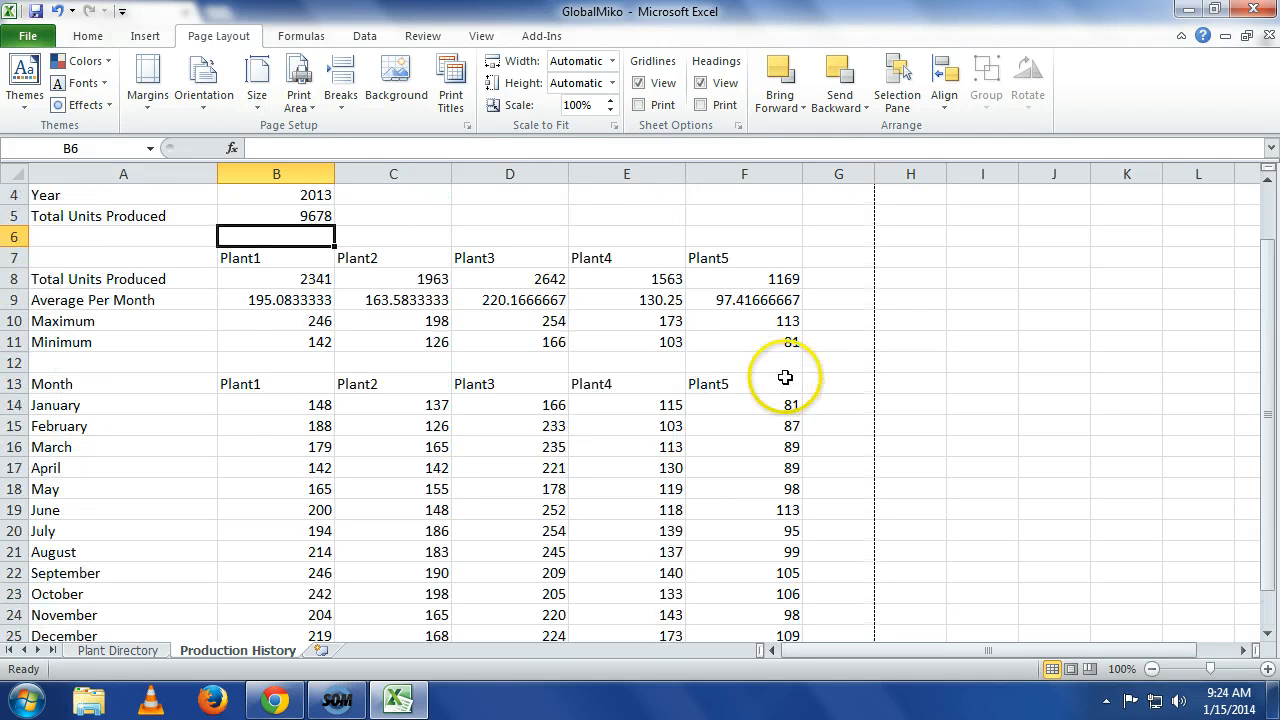
scroll(665, 246, down, 3)
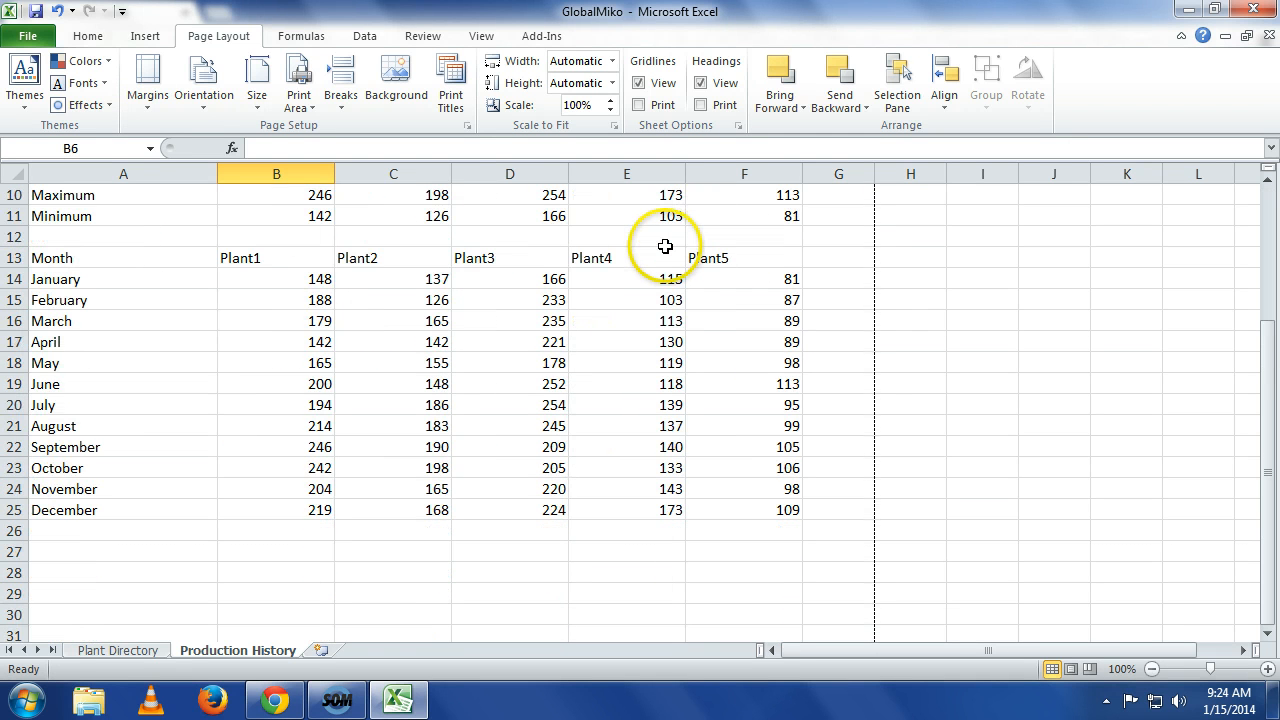
scroll(660, 250, down, 1)
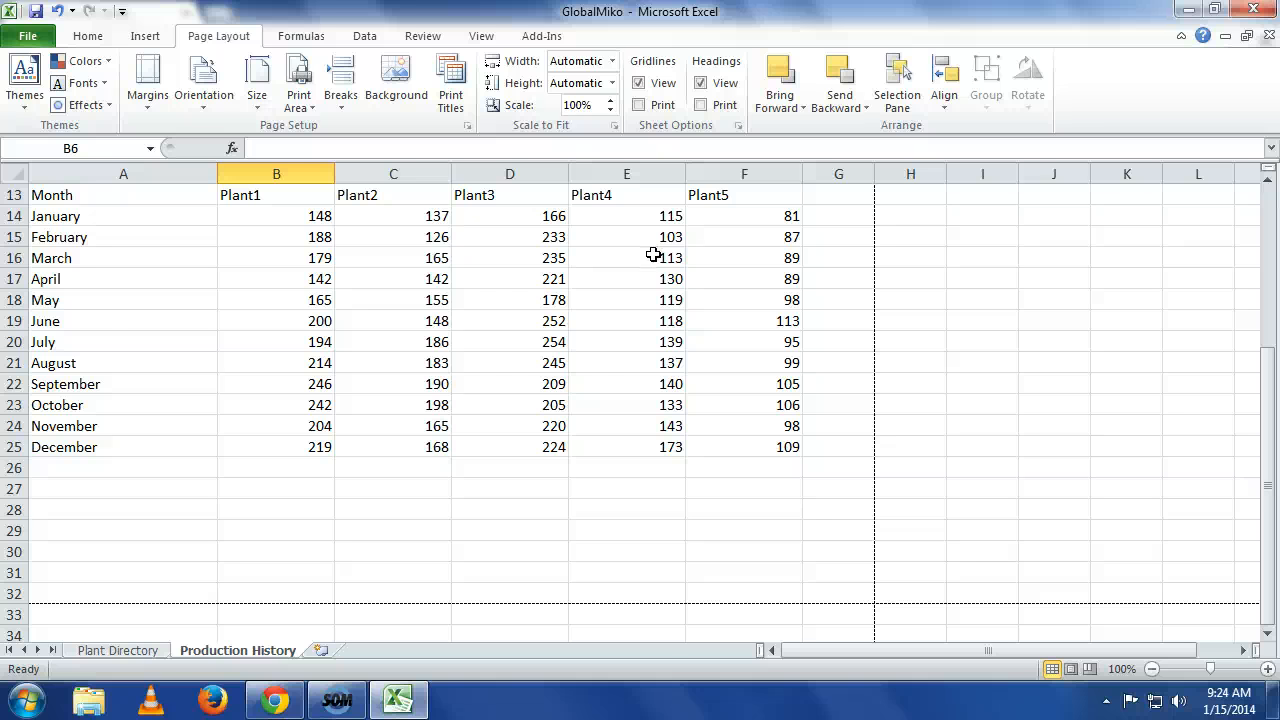
scroll(650, 255, up, 4)
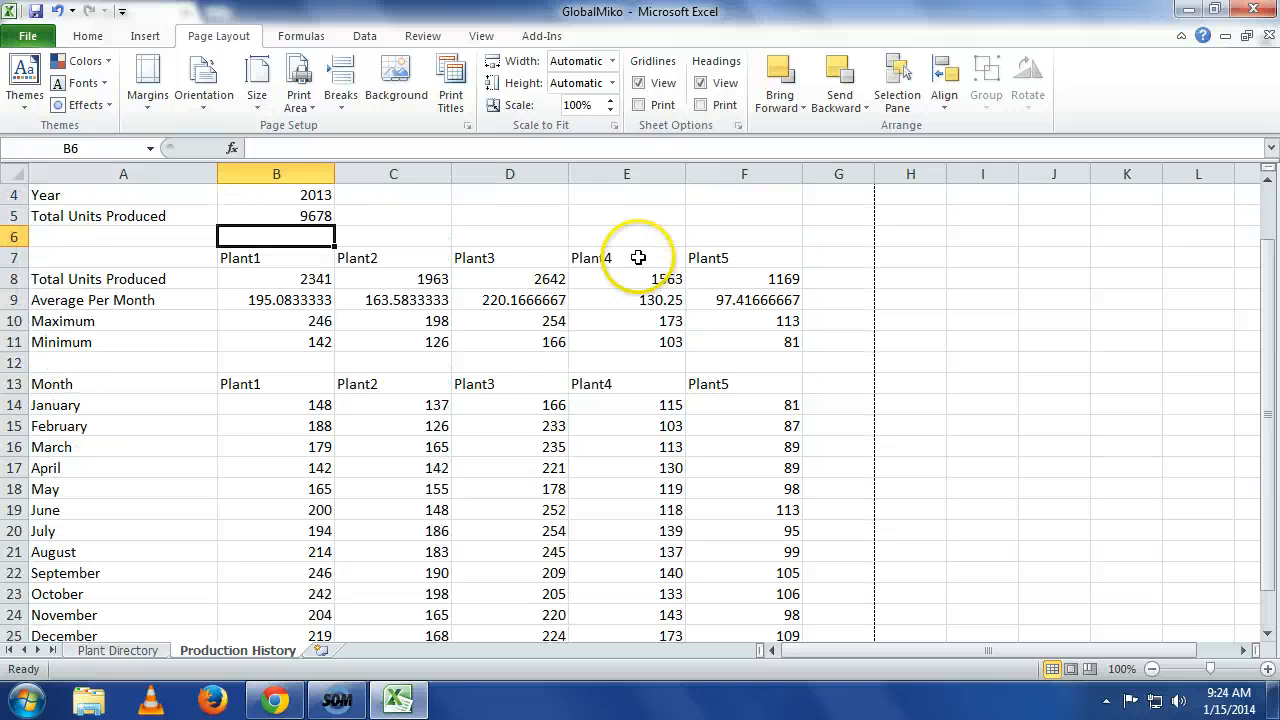
Save the workbook as GlobalMiko on the Desktop, replacing the existing file.
click(36, 40)
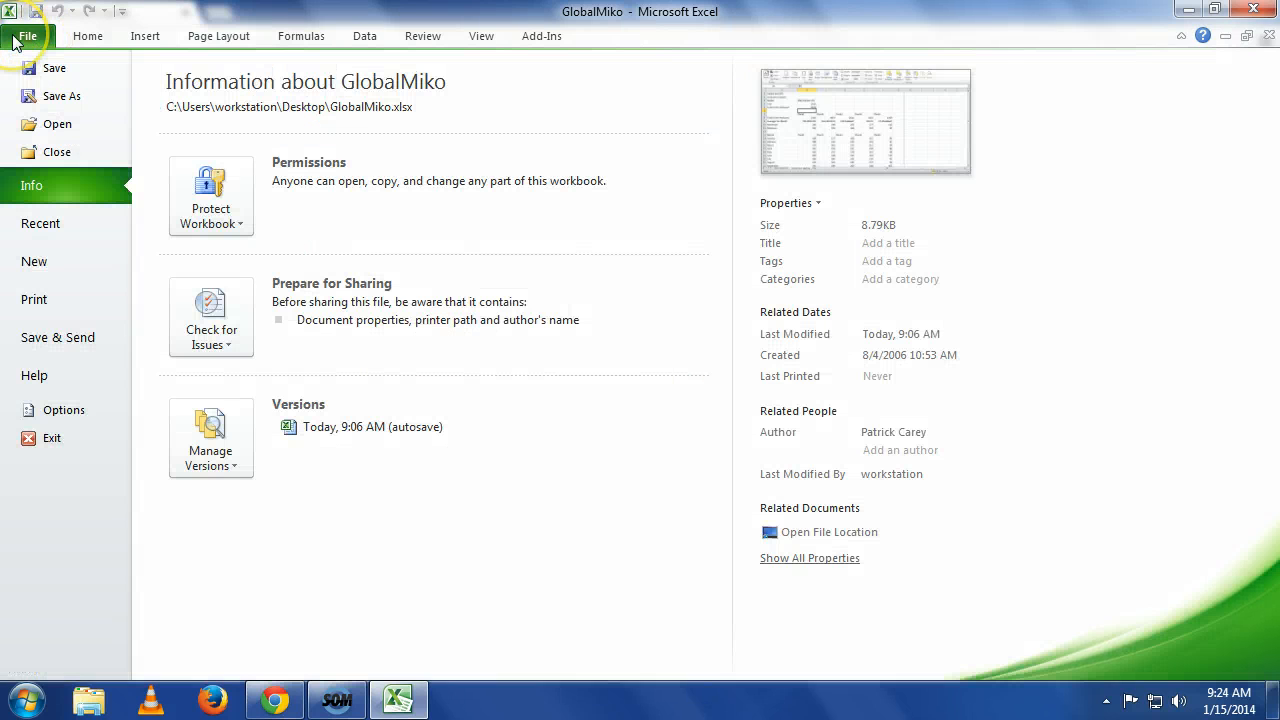
click(55, 96)
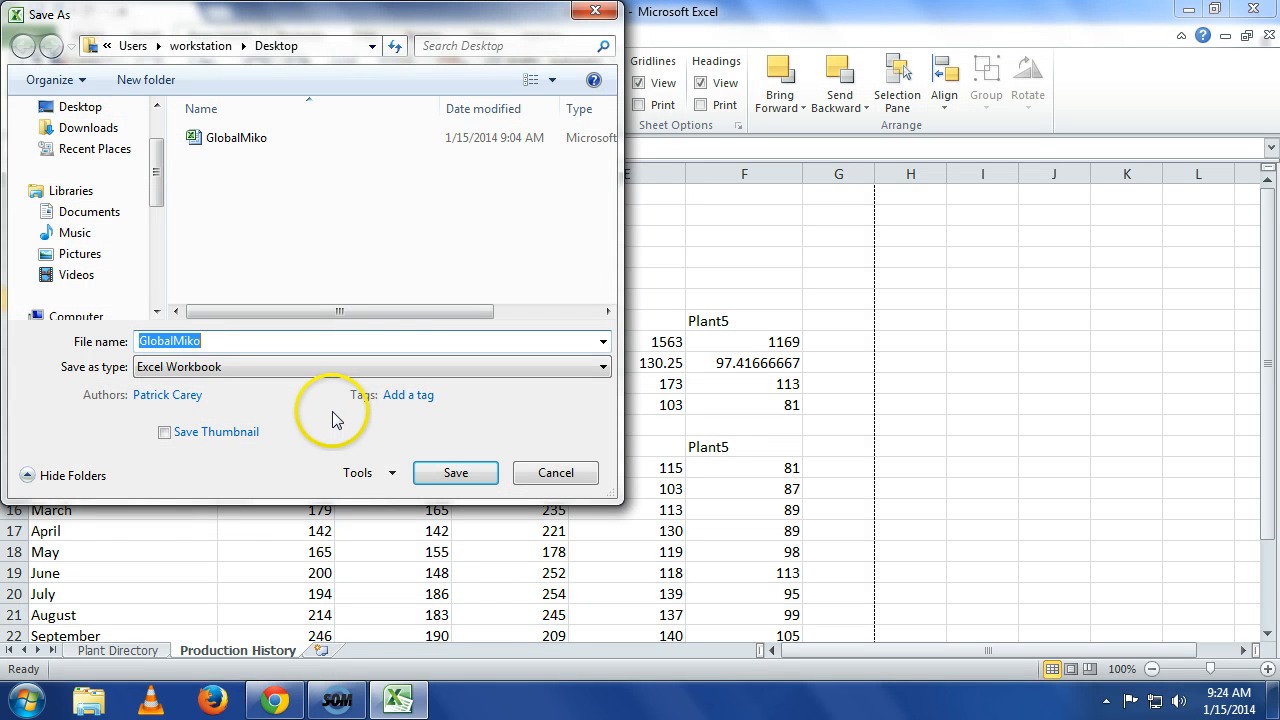
click(75, 106)
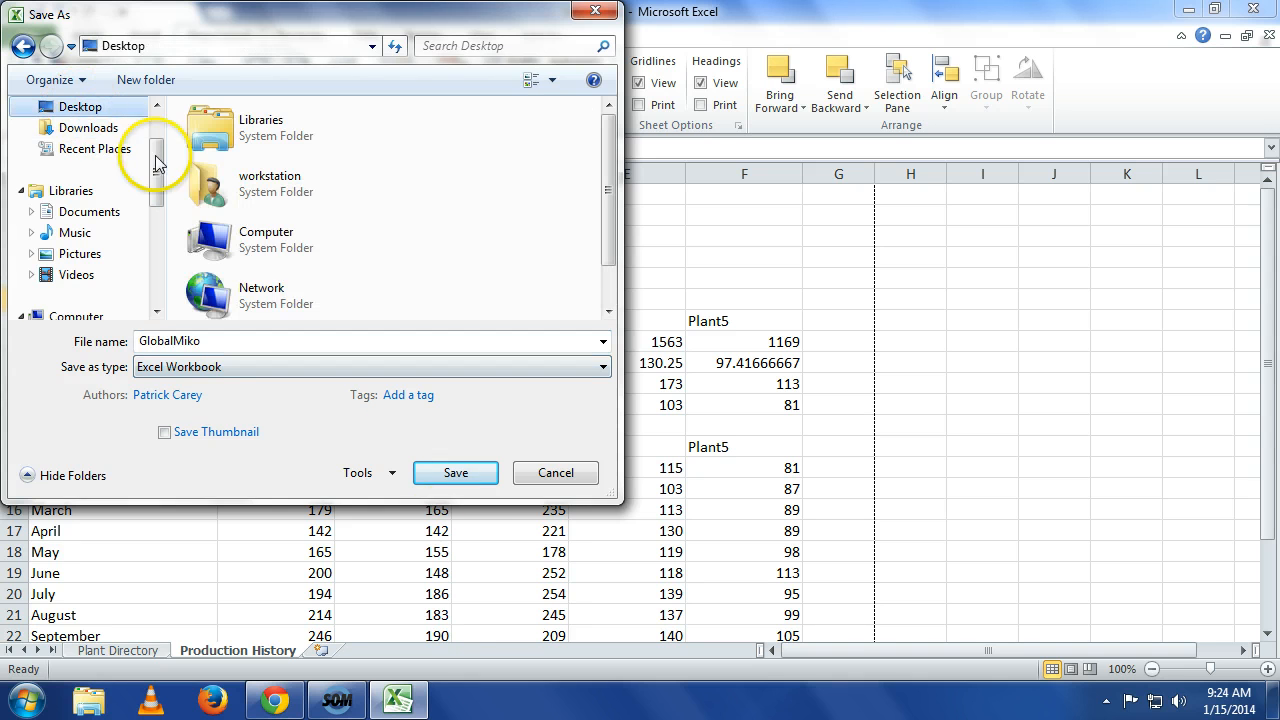
click(456, 475)
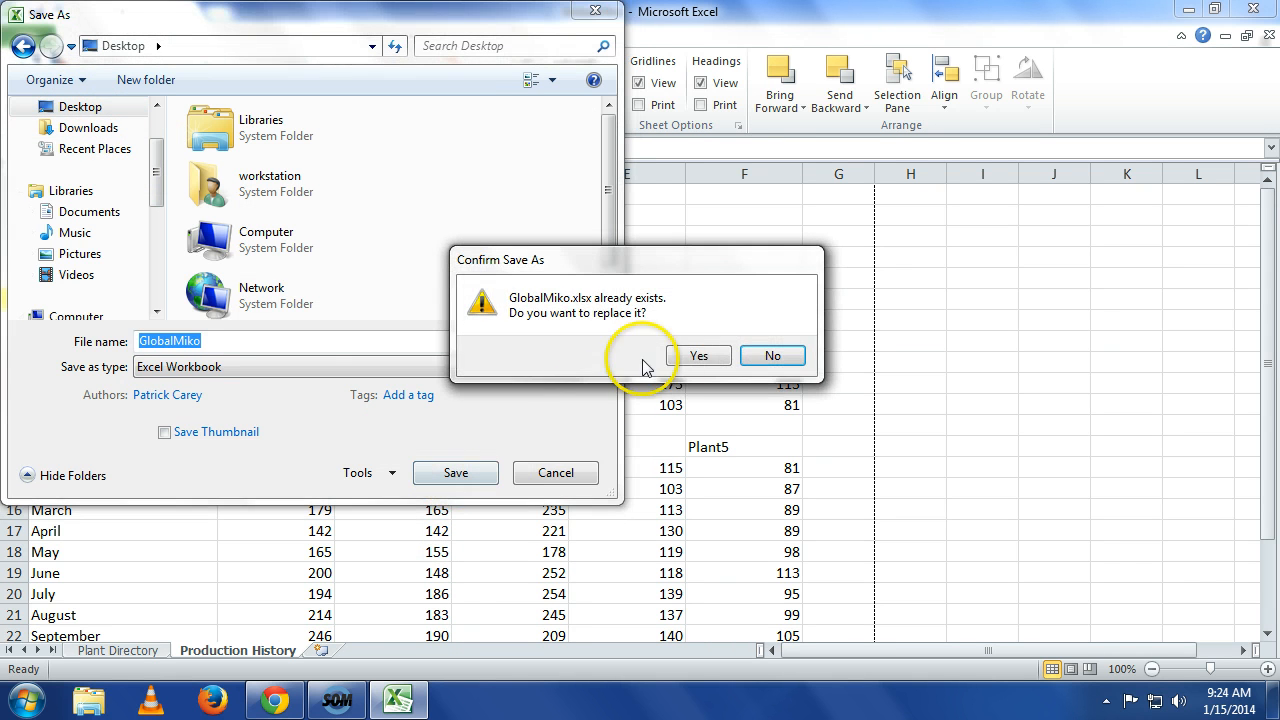
click(697, 357)
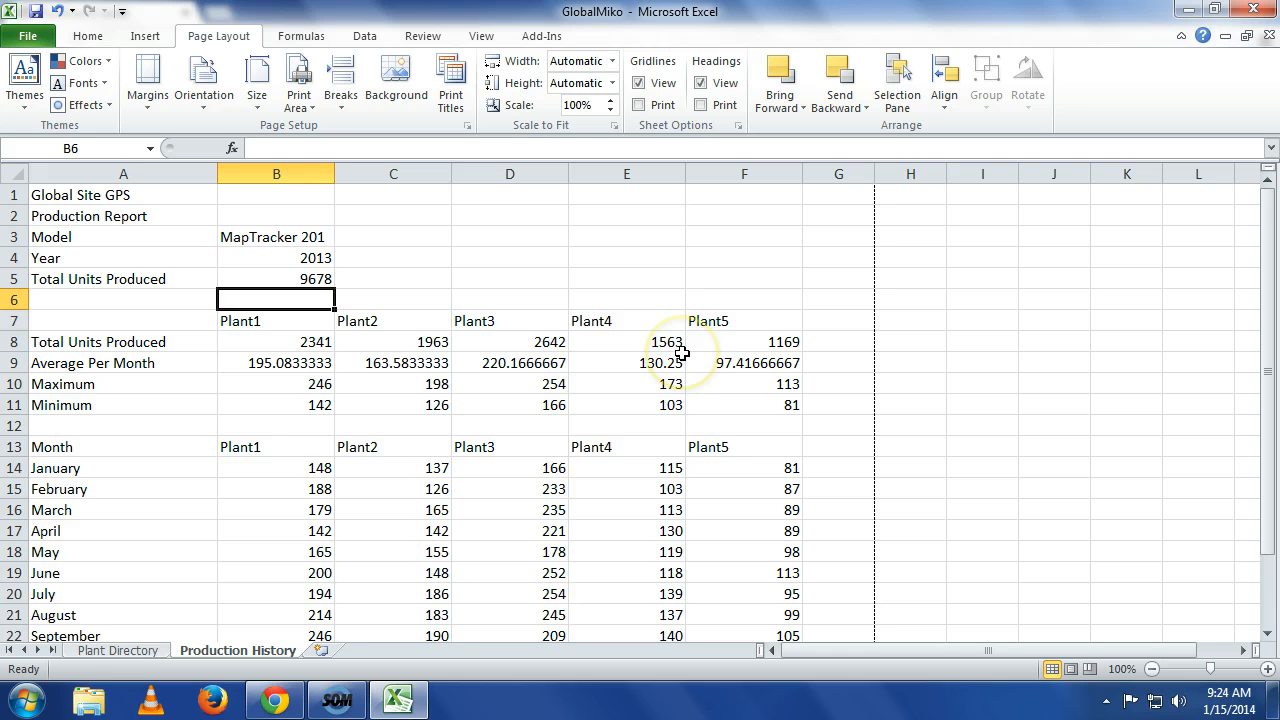
Switch to the browser and open the In-Class-Case: Module 1: Case 3 assignment under Modules/Tutorials, Tutorial/Module 1.
click(275, 700)
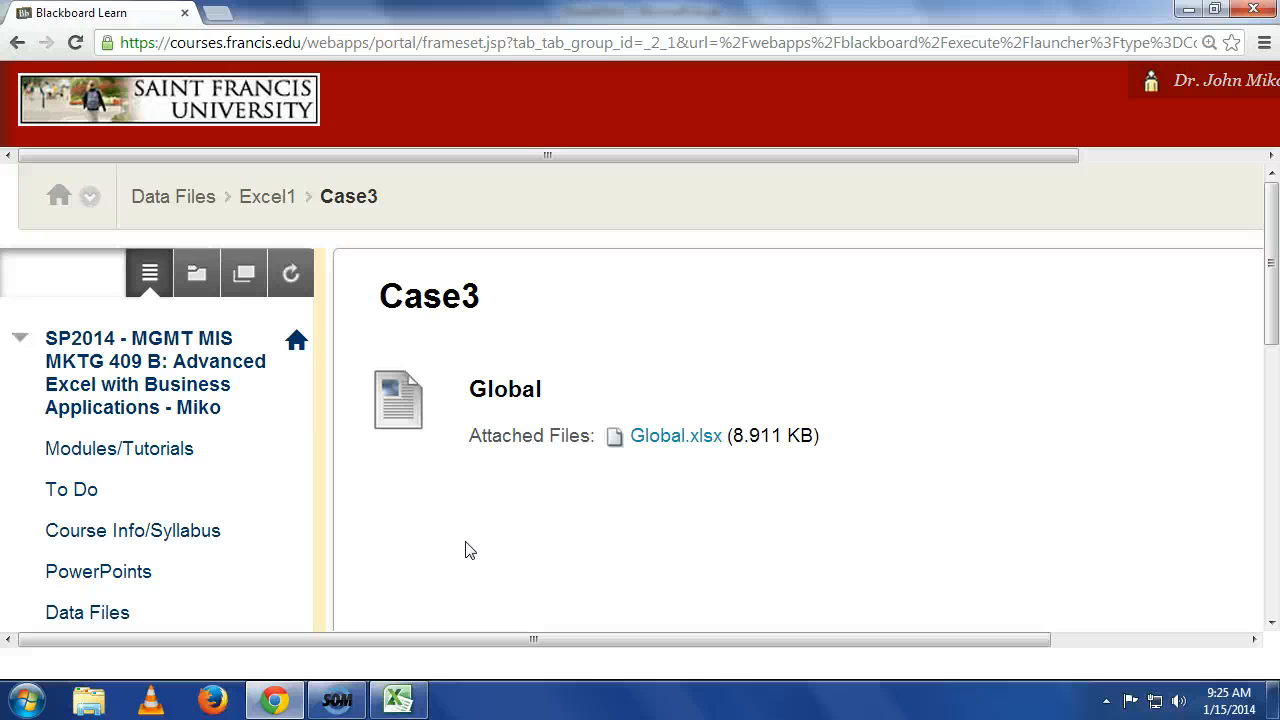
click(160, 448)
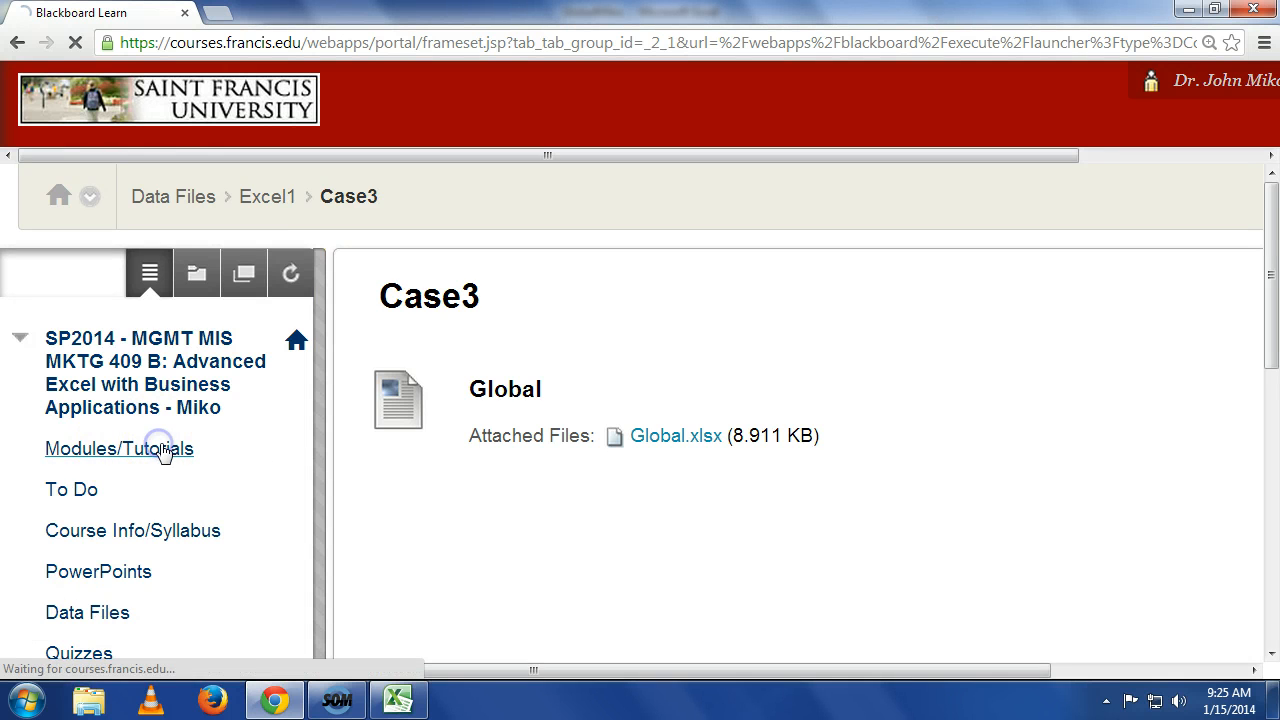
click(455, 390)
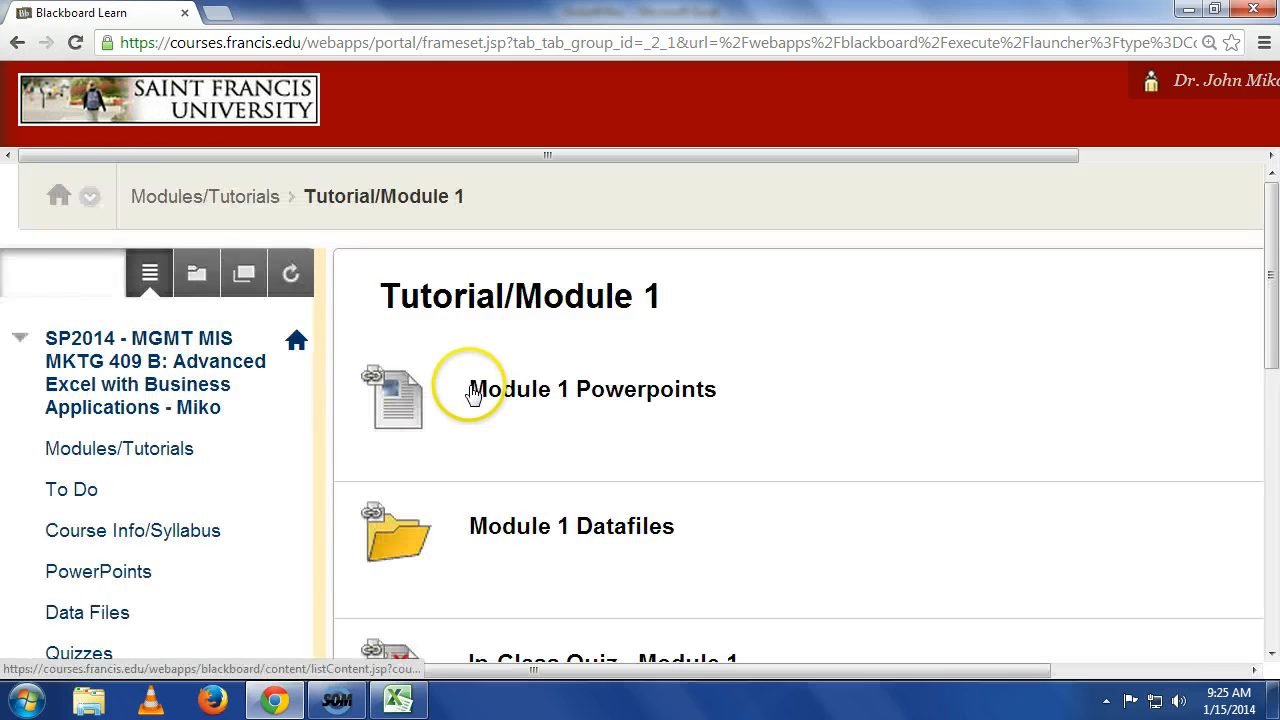
scroll(523, 386, down, 2)
scroll(528, 383, down, 3)
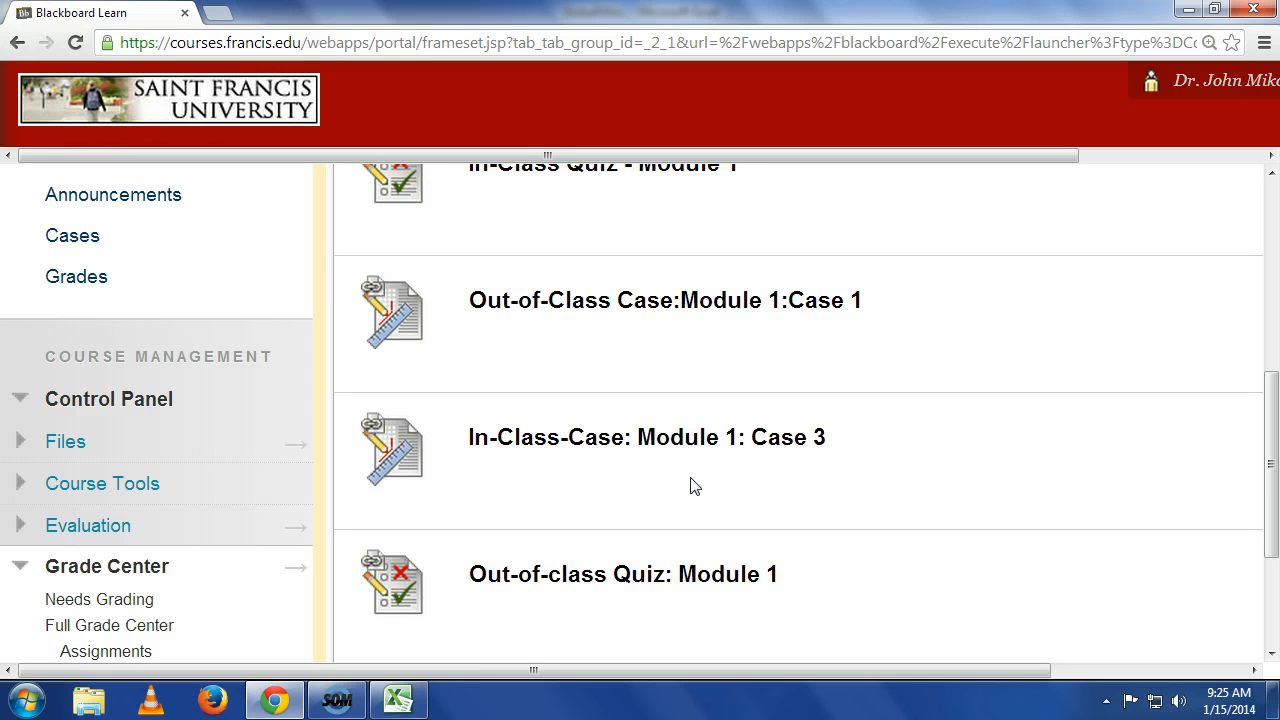
click(697, 449)
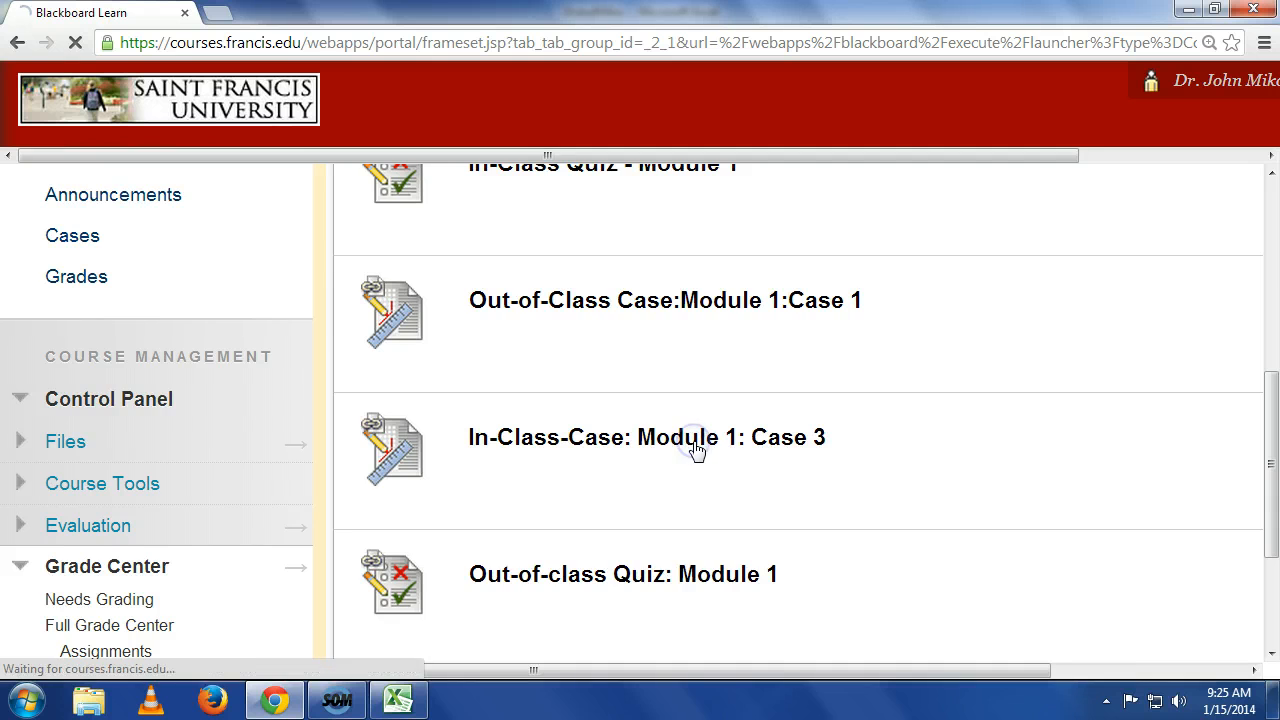
Try to attach the GlobalMiko workbook from the Desktop to the assignment submission.
scroll(690, 450, down, 4)
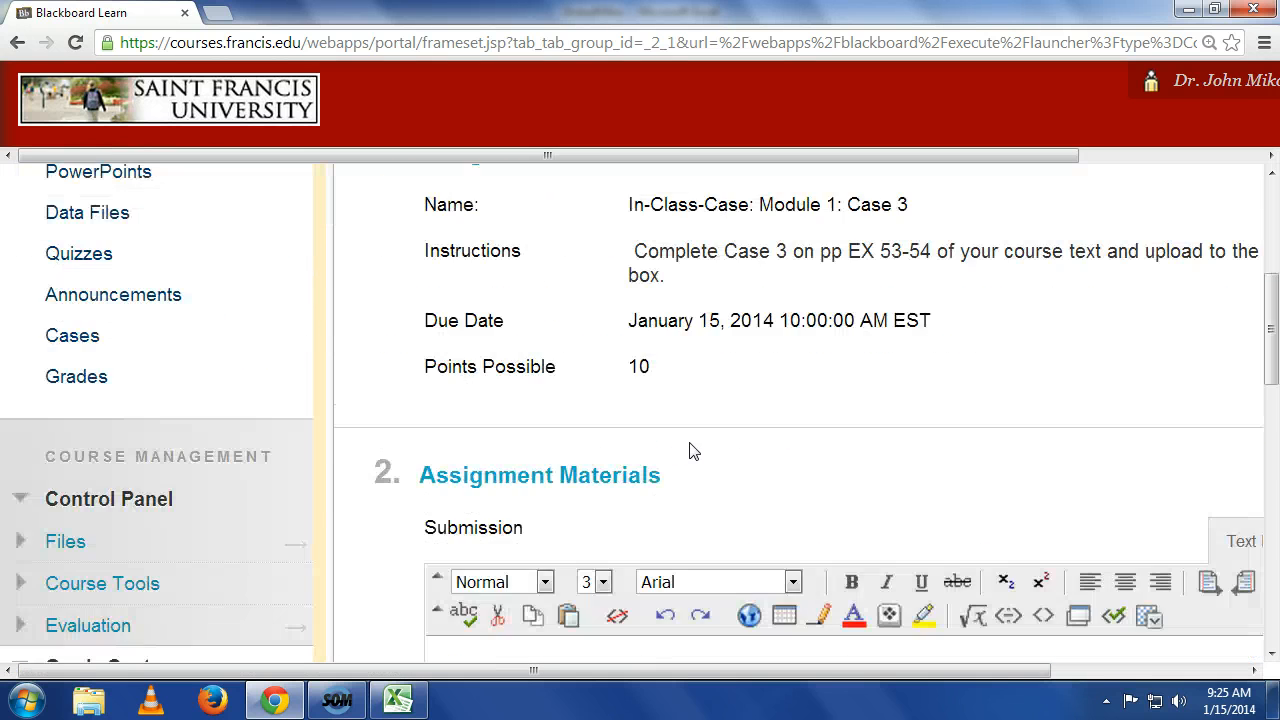
scroll(689, 450, down, 3)
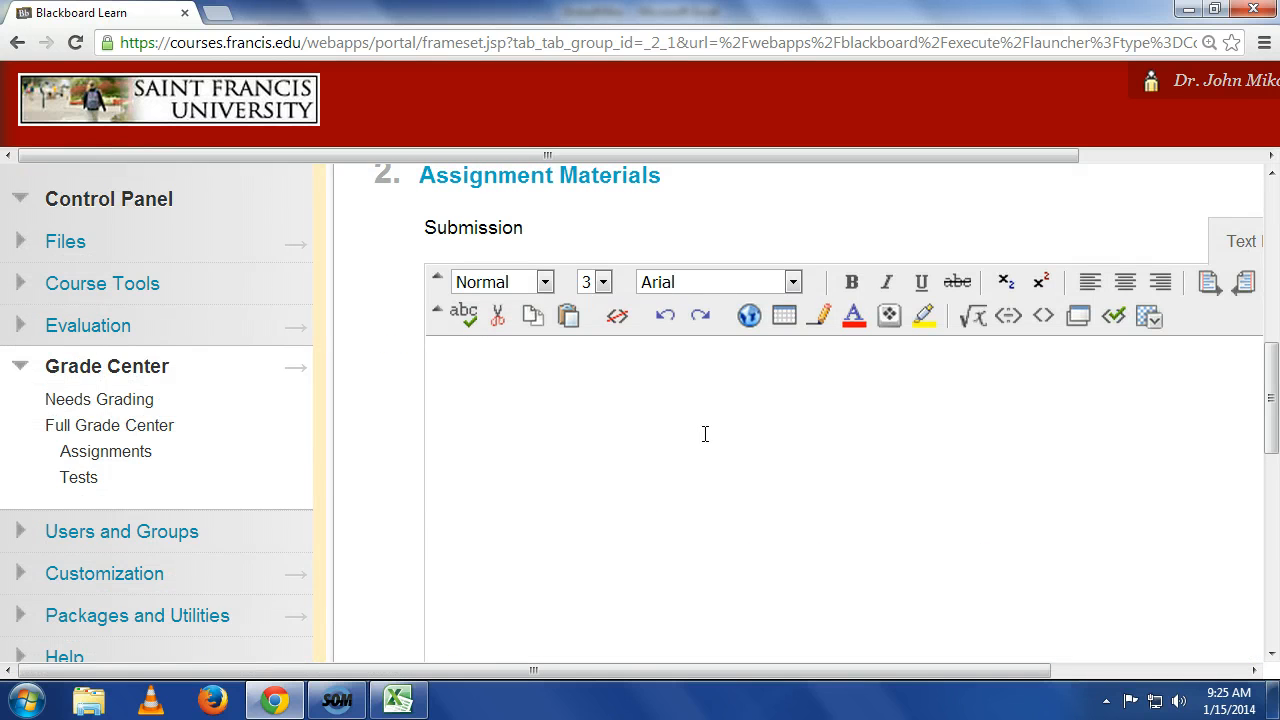
scroll(705, 433, down, 3)
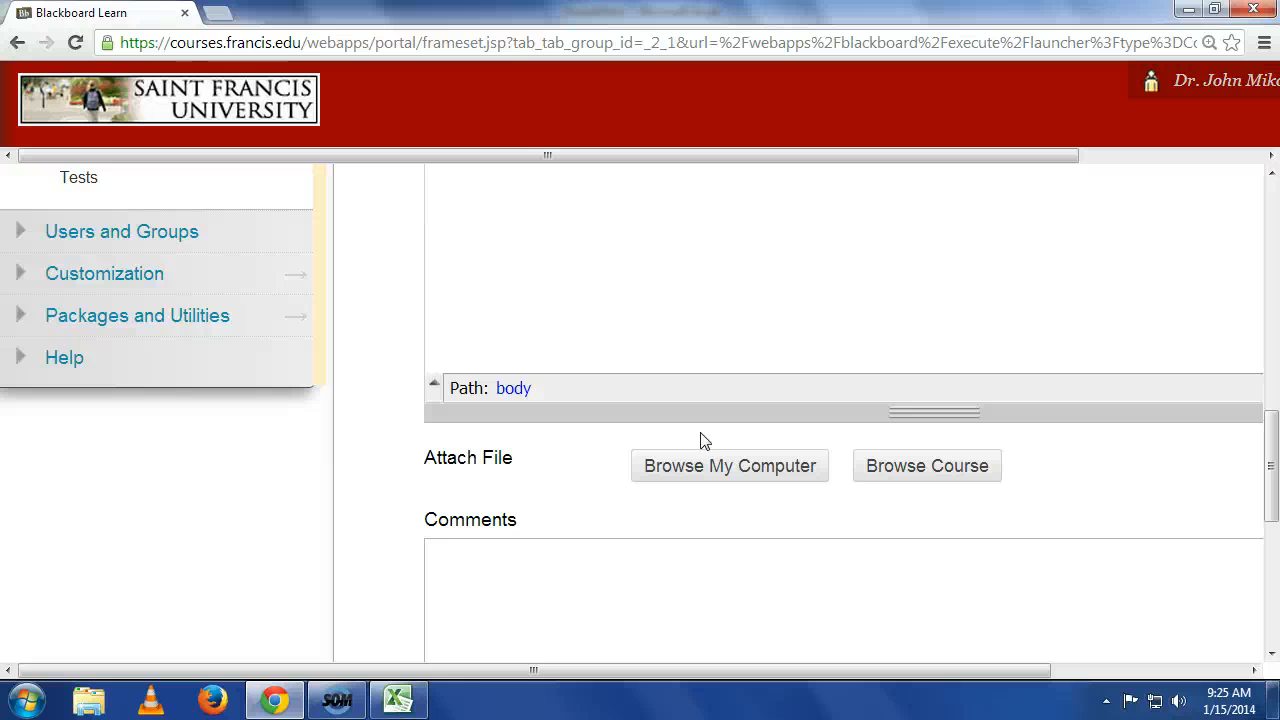
click(697, 470)
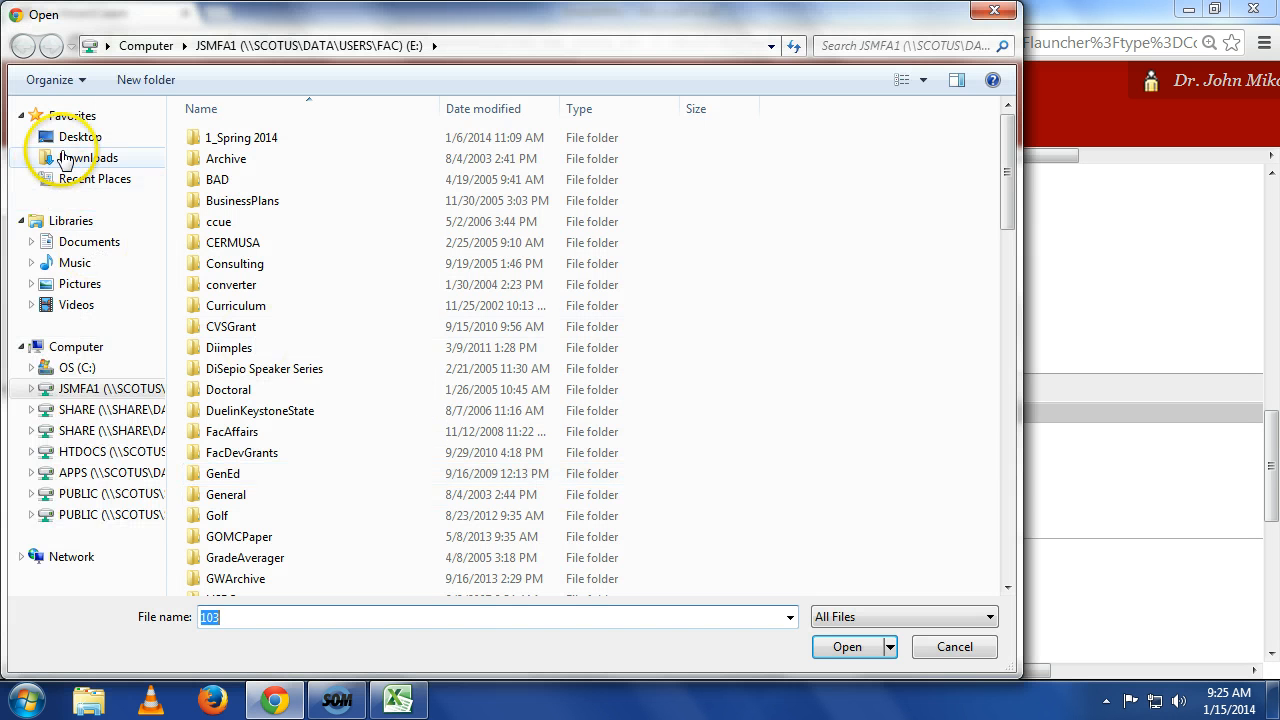
click(78, 136)
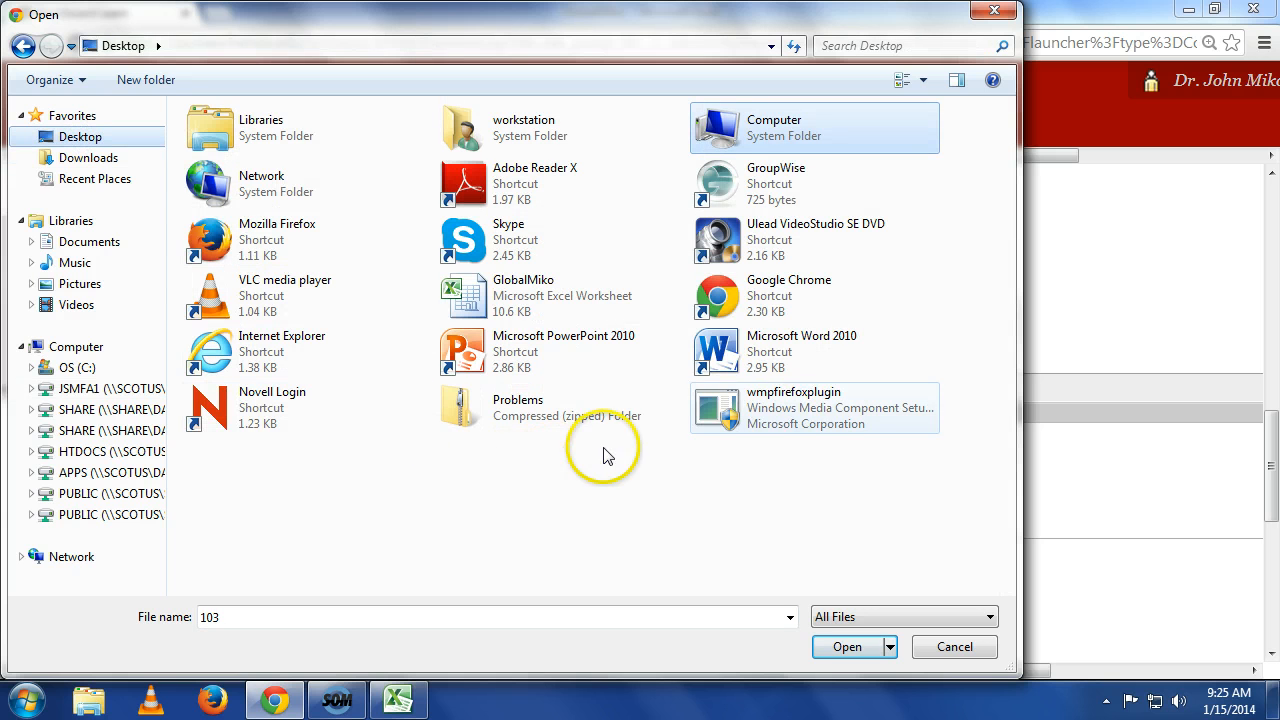
click(570, 300)
click(858, 650)
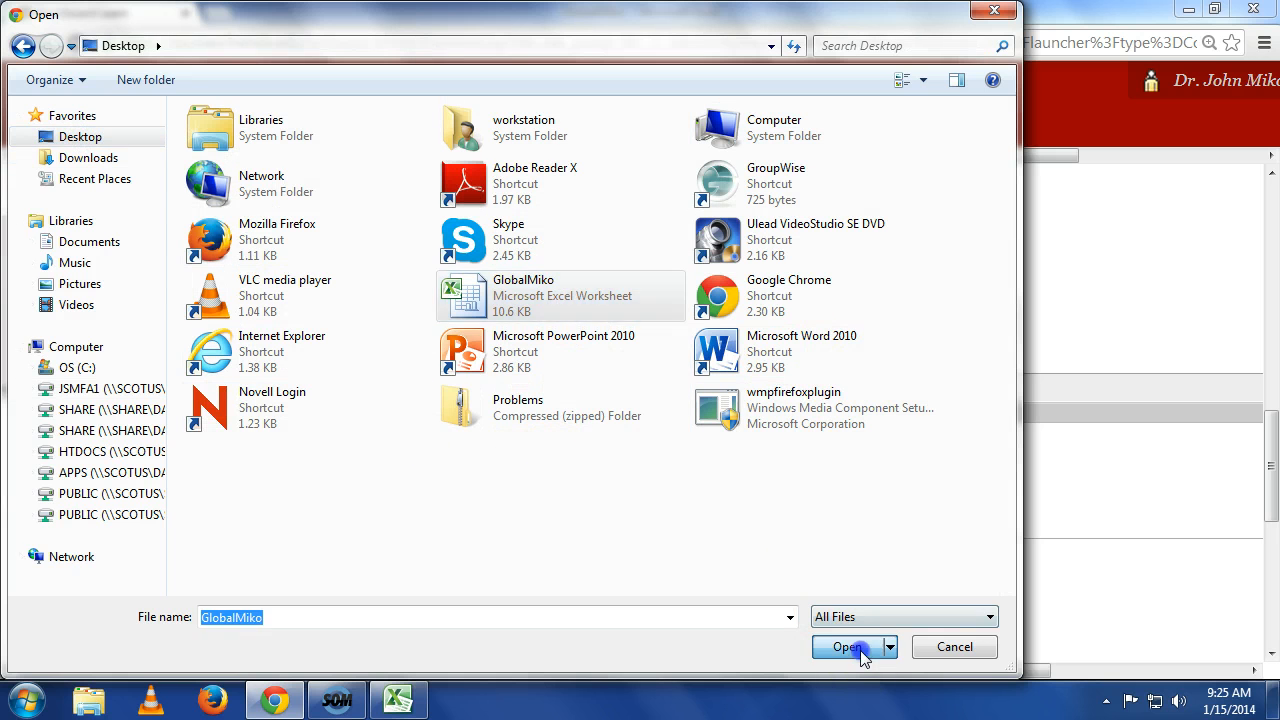
click(935, 647)
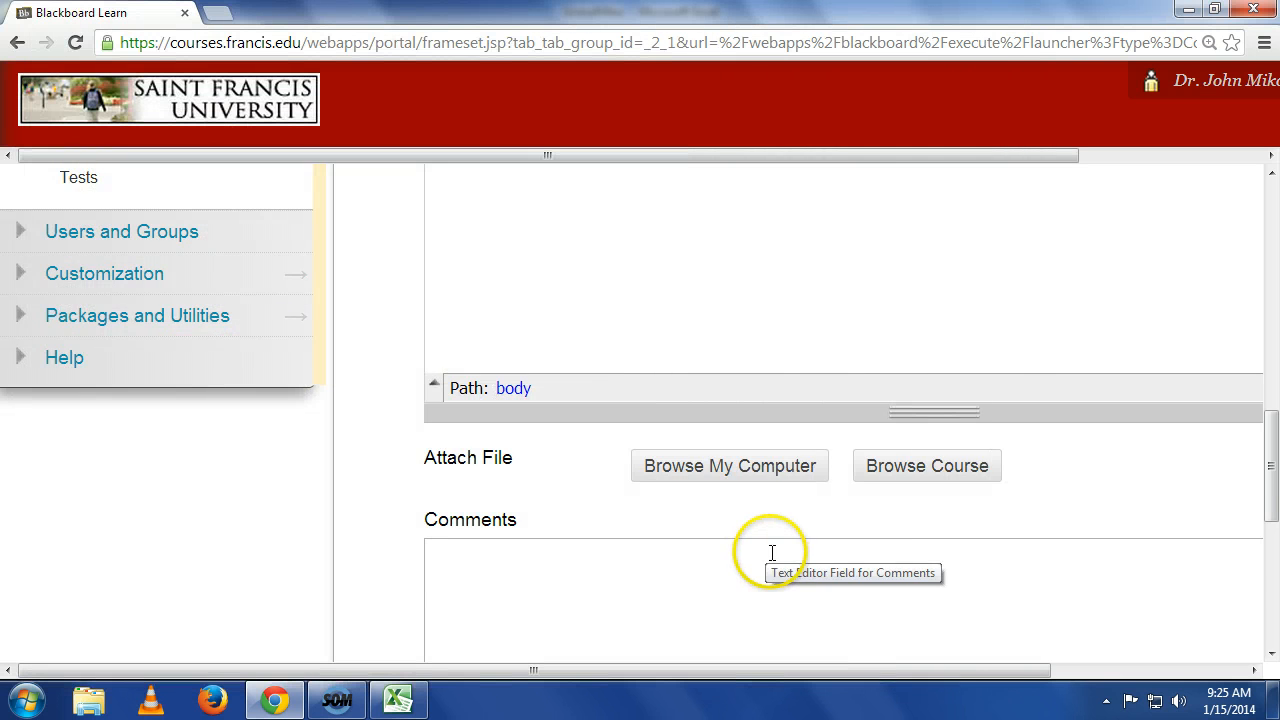
Scroll through the assignment page to examine the Submit section and its buttons.
scroll(772, 553, down, 5)
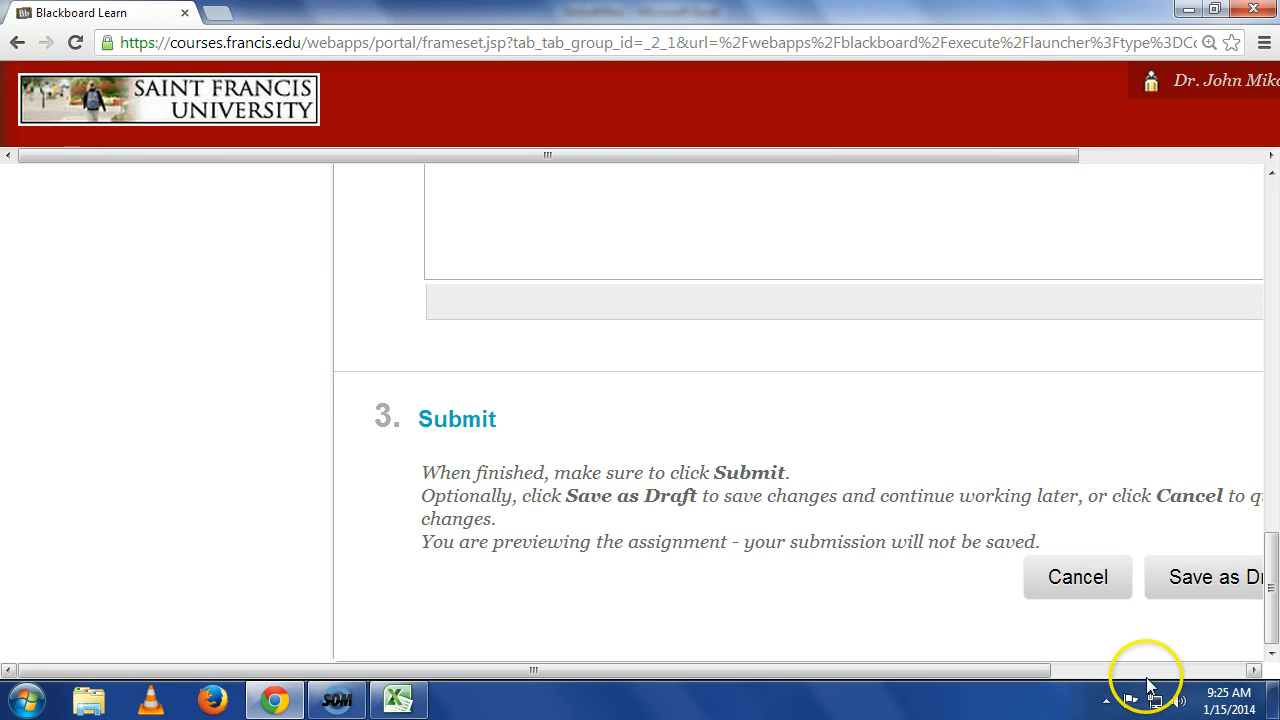
click(1146, 672)
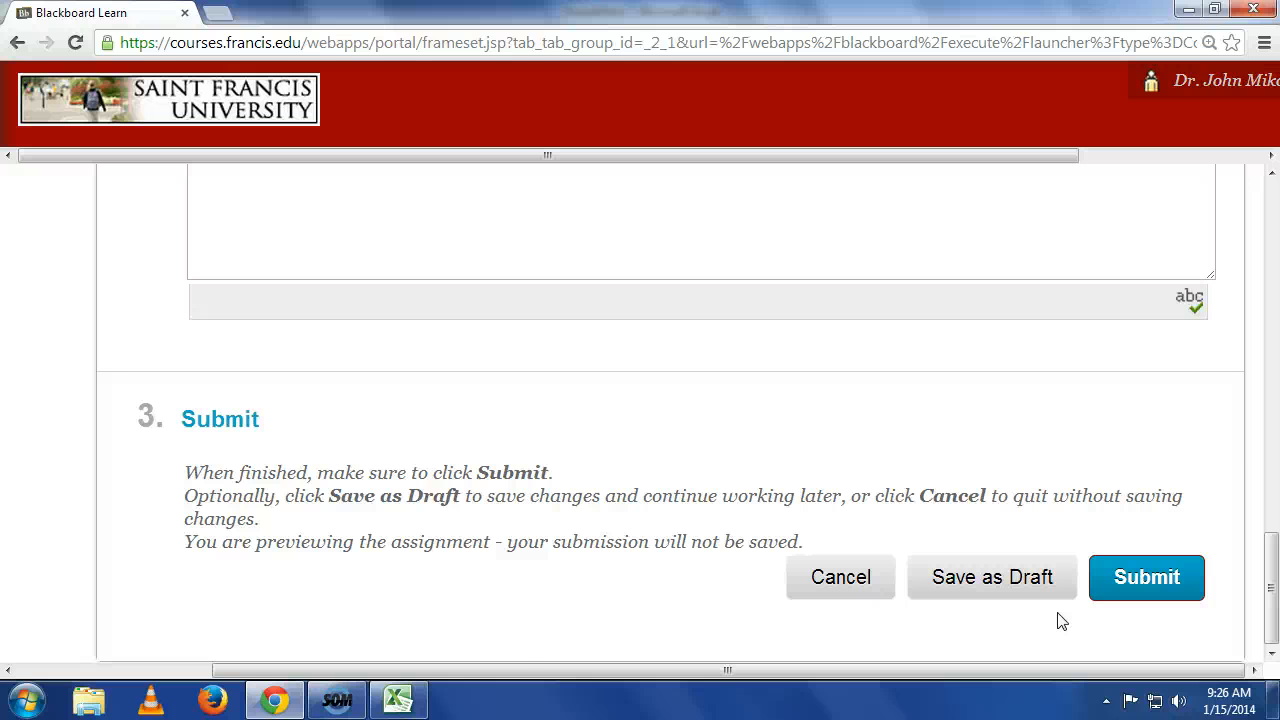
click(28, 670)
scroll(29, 660, up, 7)
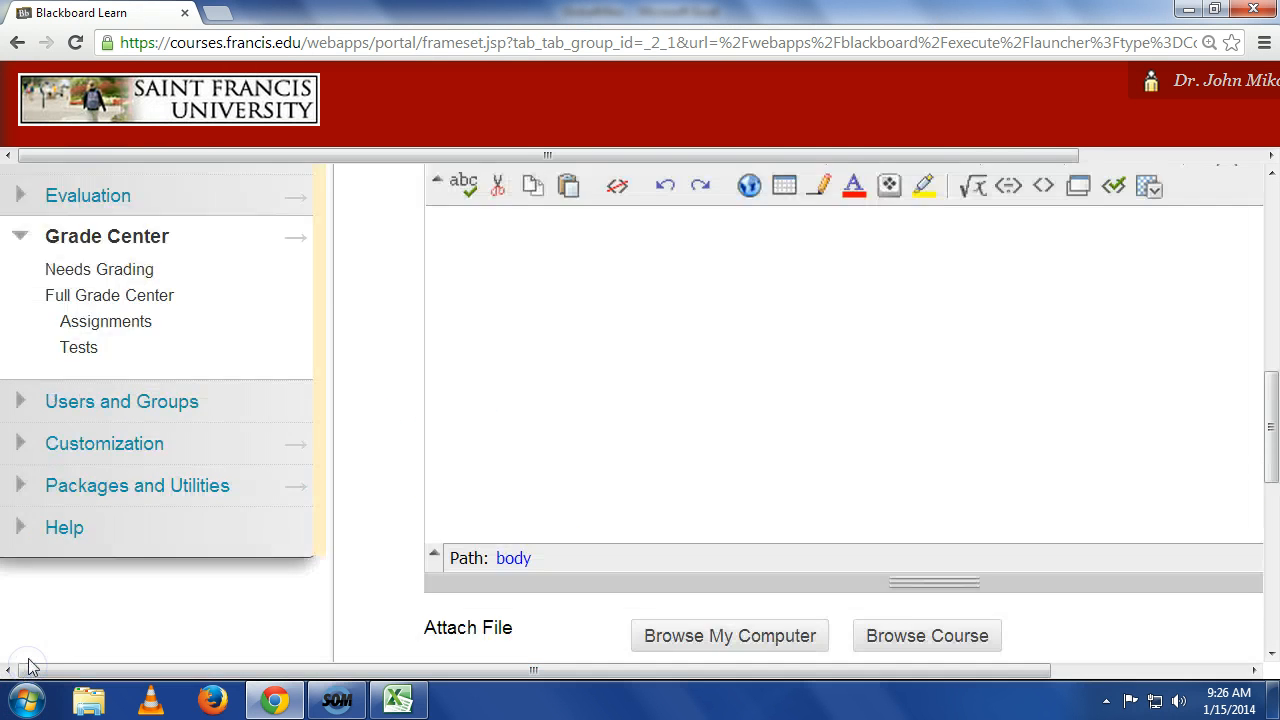
scroll(28, 600, up, 10)
Return to the Tutorial/Module 1 page and scroll to the In-Class-Case: Module 1: Case 3 item.
click(80, 456)
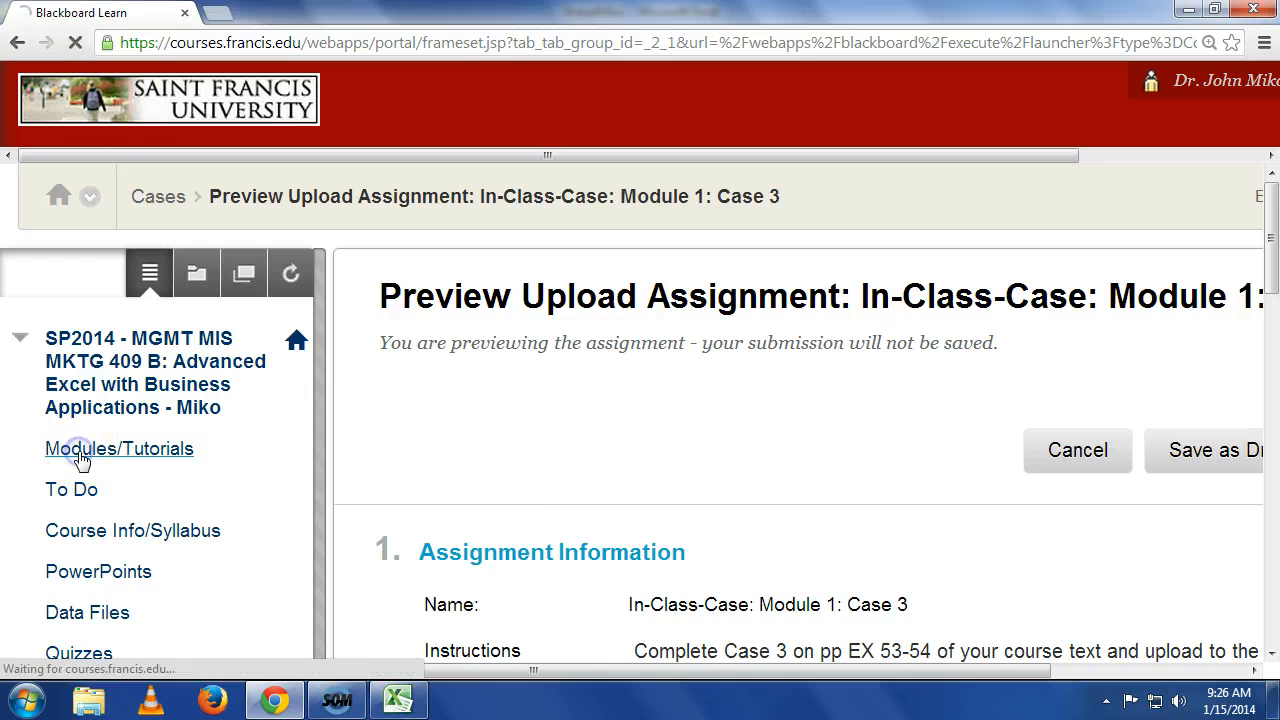
click(530, 388)
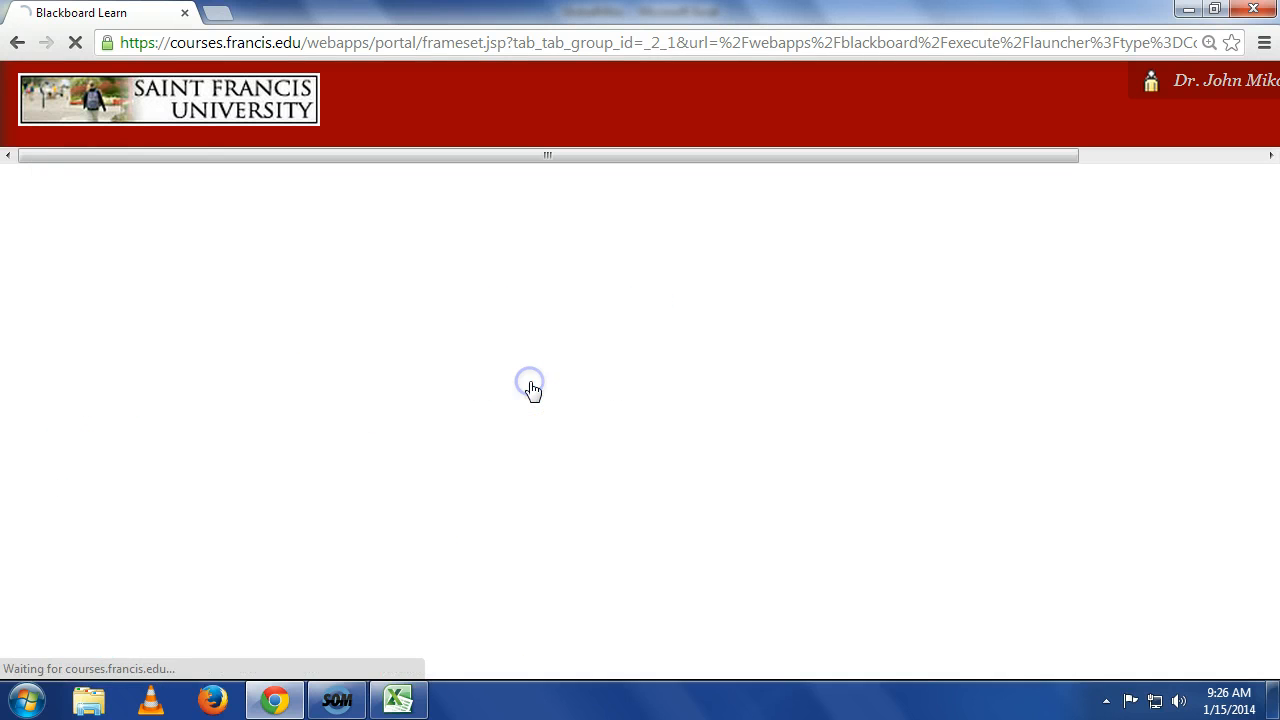
scroll(570, 386, down, 2)
scroll(686, 351, down, 1)
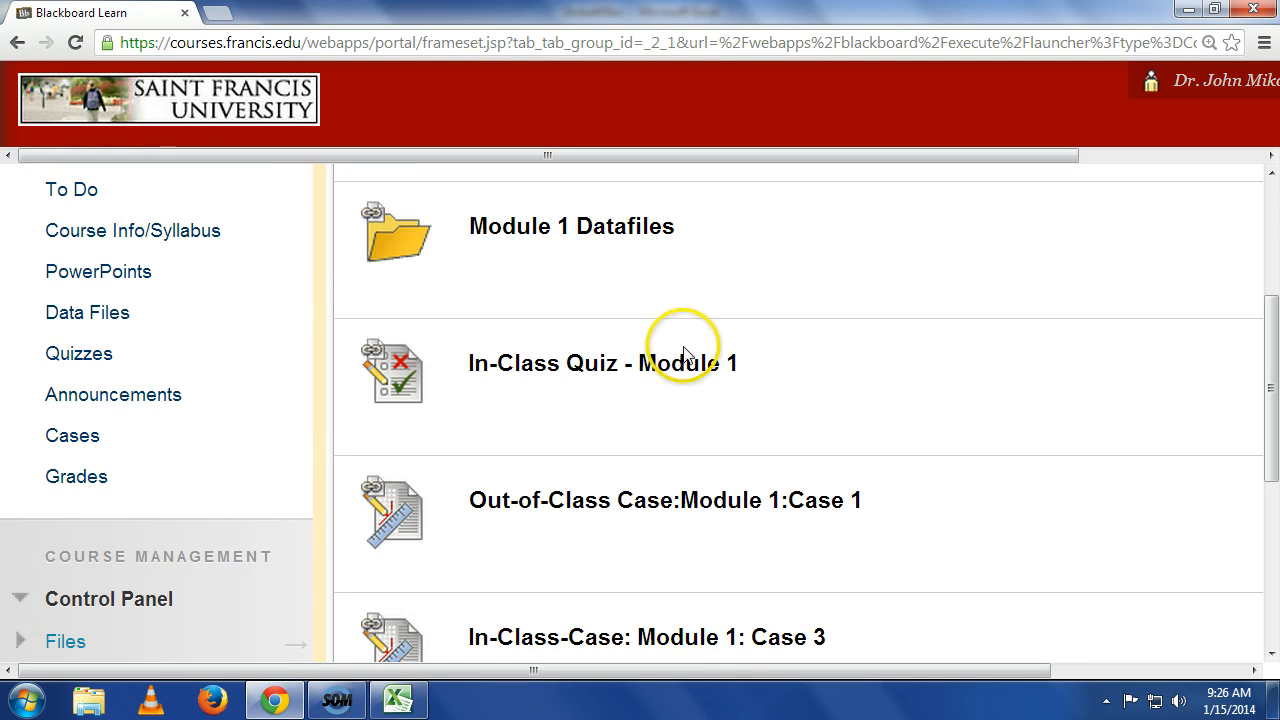
scroll(670, 358, down, 1)
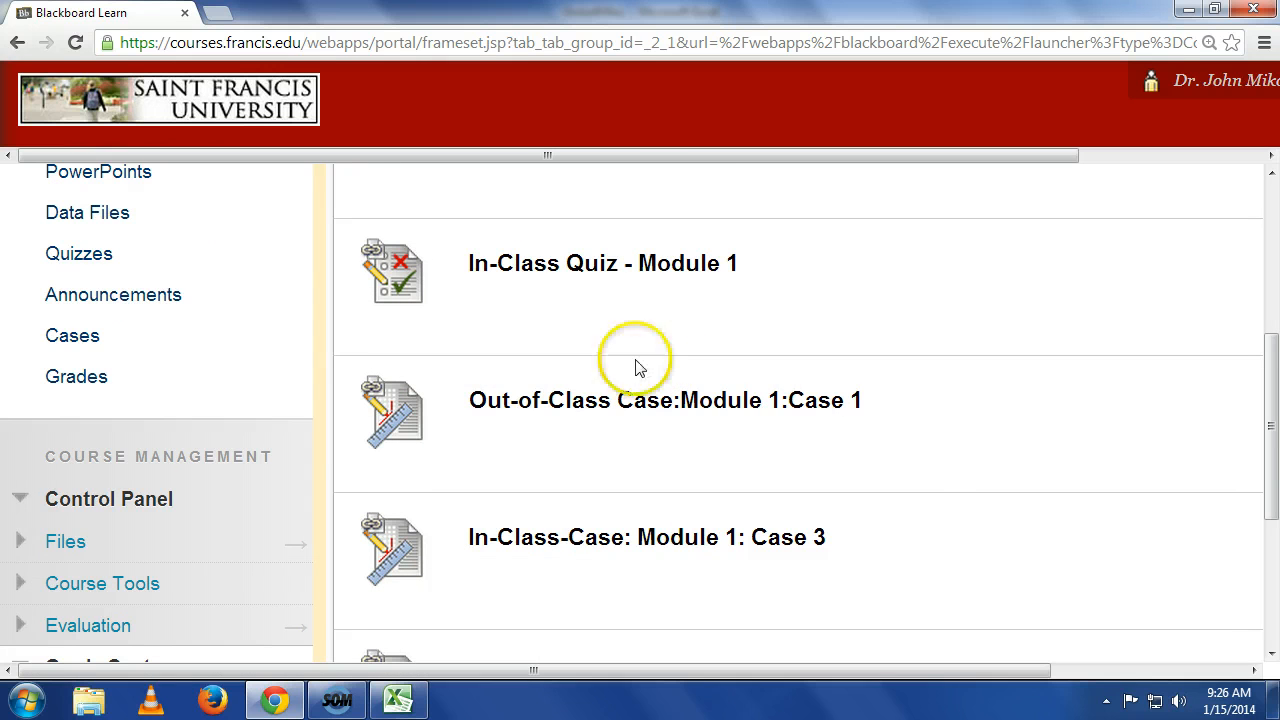
scroll(609, 389, down, 1)
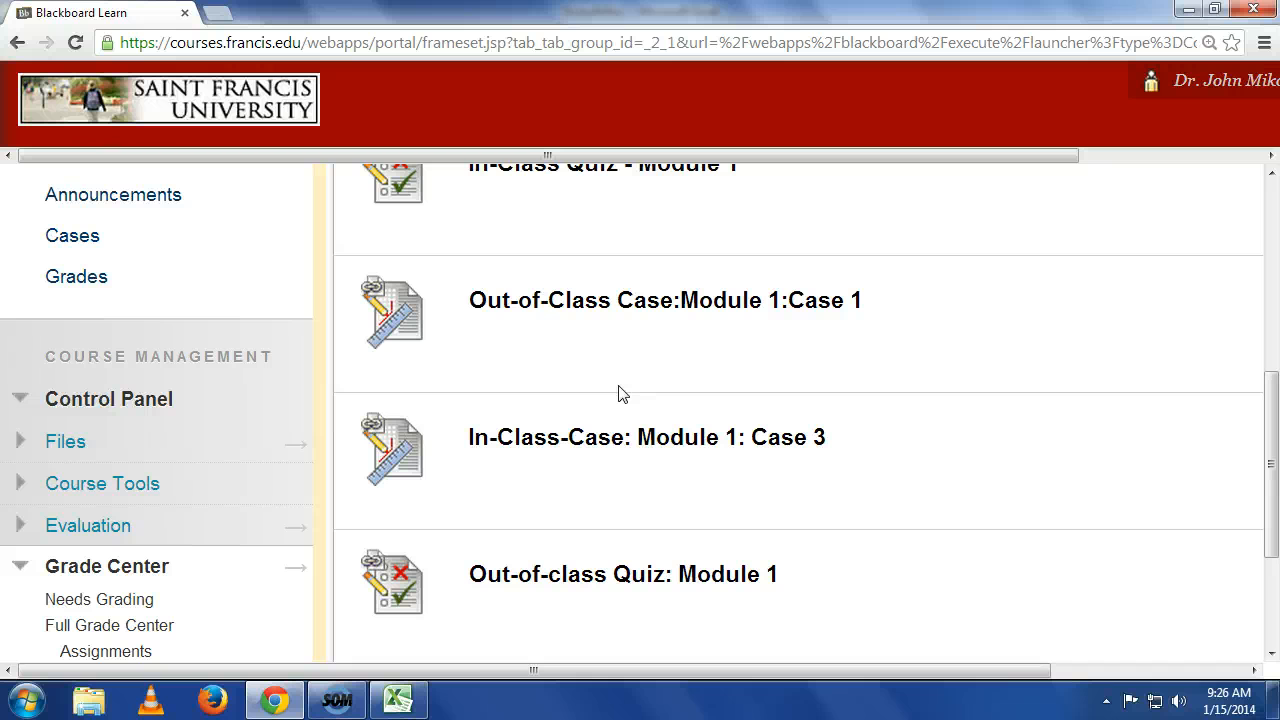
Open the Out-of-Class Case: Module 1: Case 1 assignment and scroll through its information and submission area.
click(683, 300)
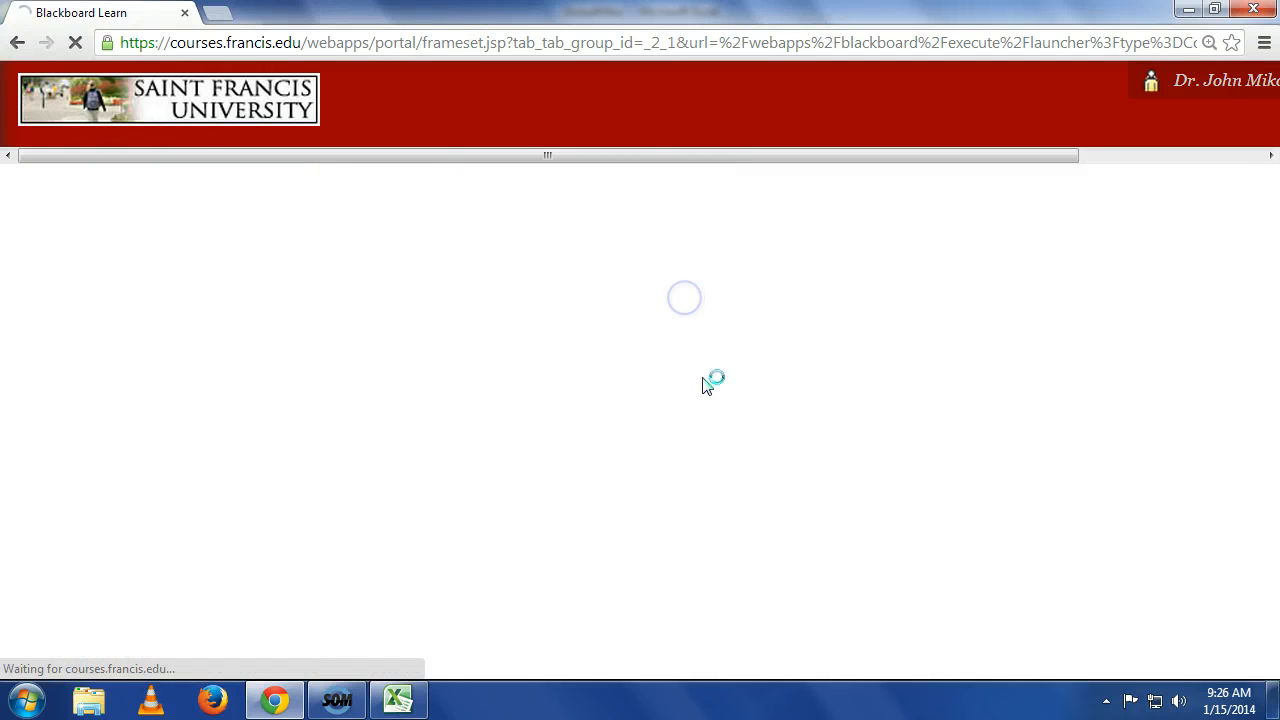
scroll(724, 457, down, 4)
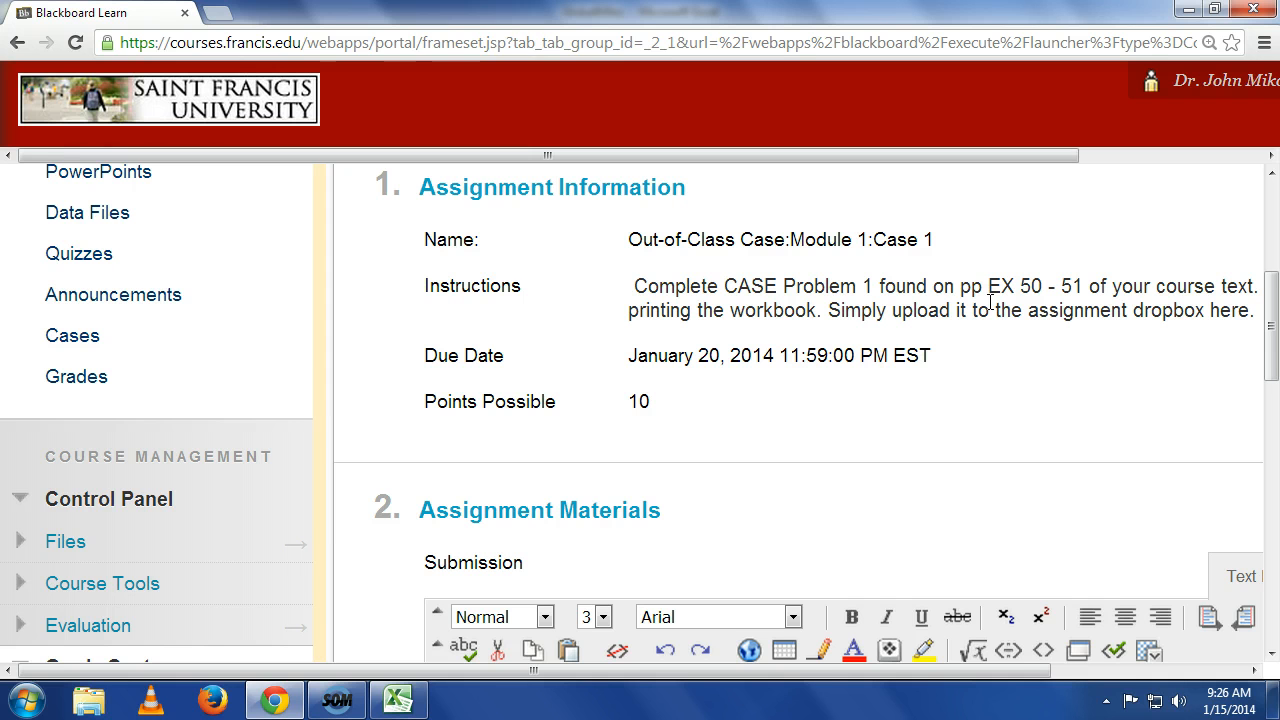
scroll(990, 302, down, 1)
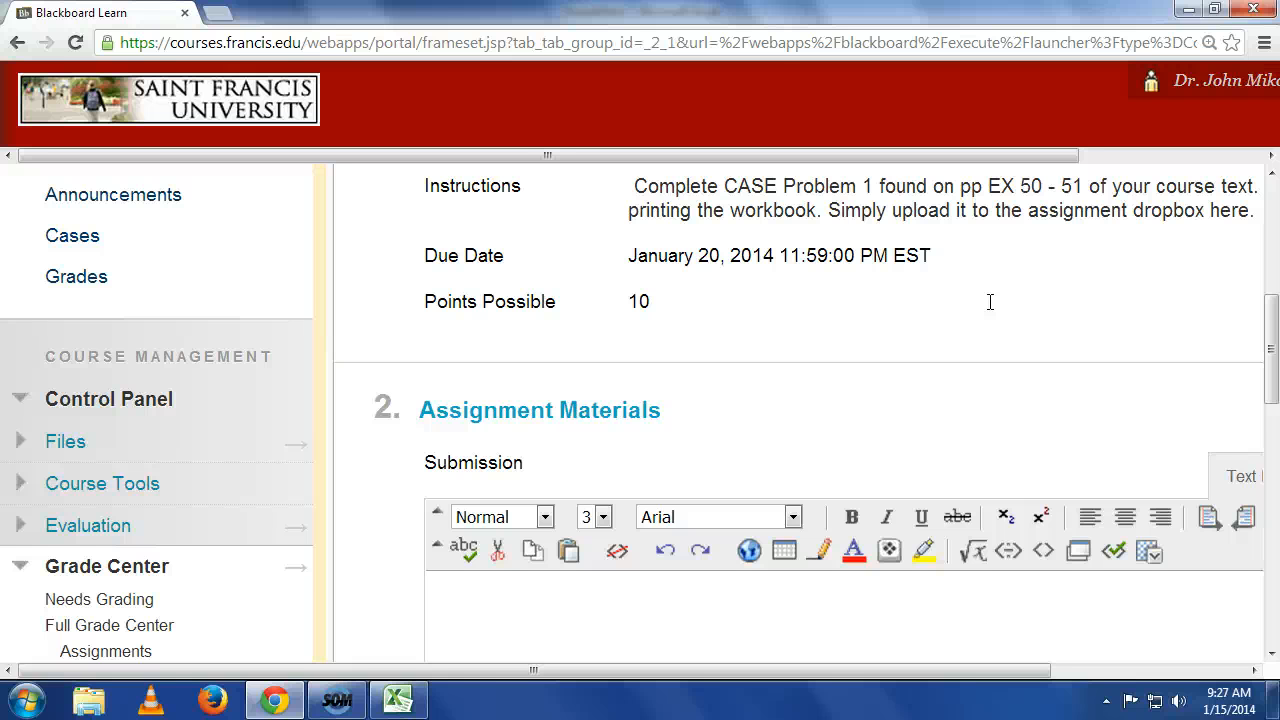
scroll(985, 305, up, 4)
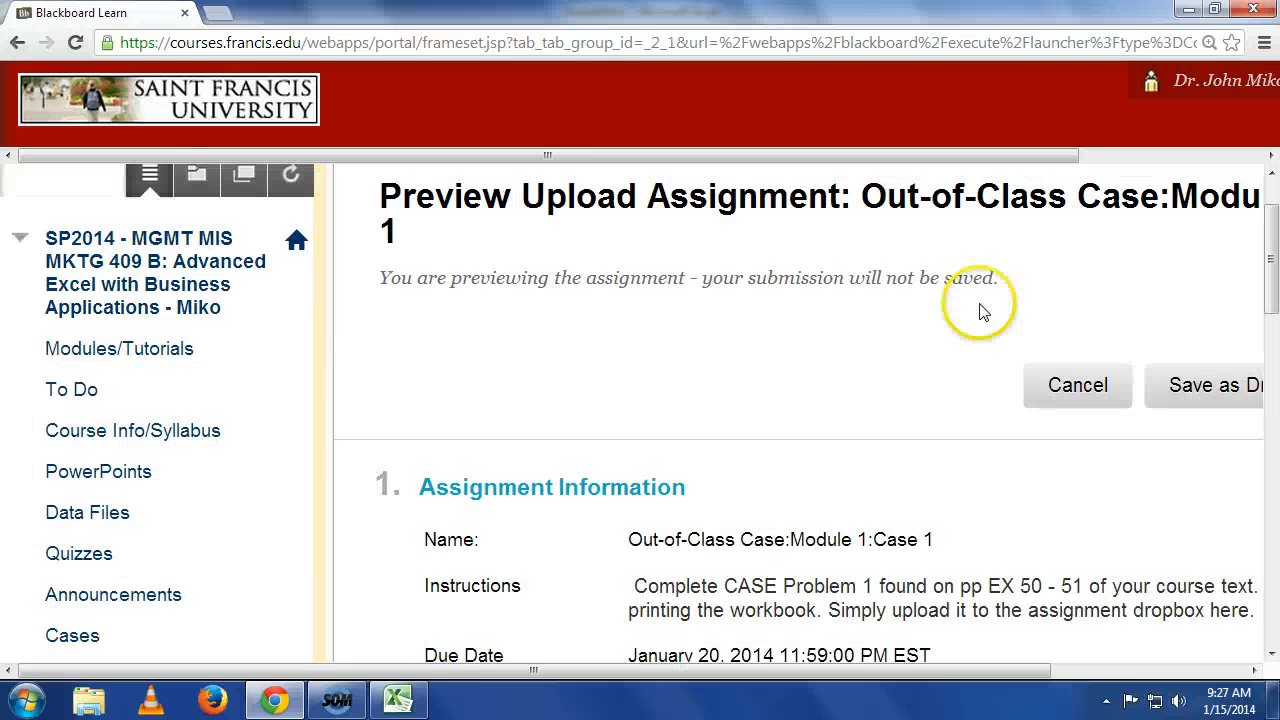
Open the course's Quizzes page to view the listed module quizzes.
click(106, 556)
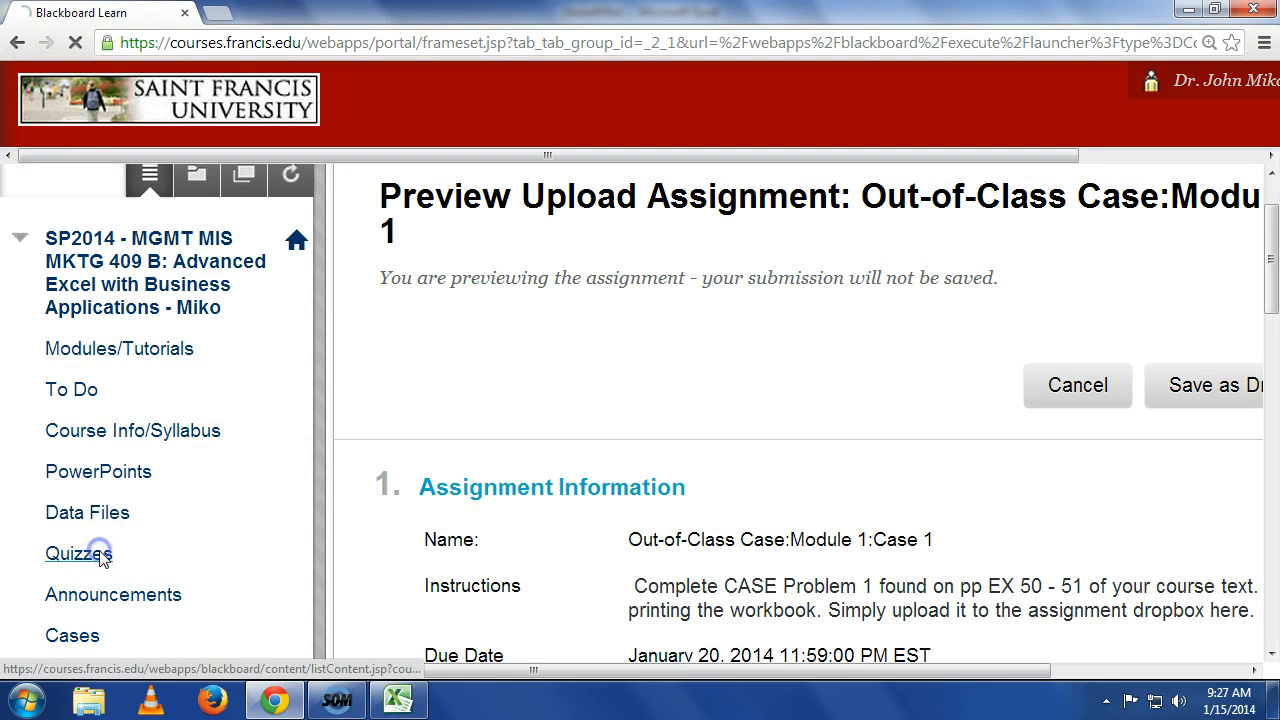
scroll(847, 270, down, 1)
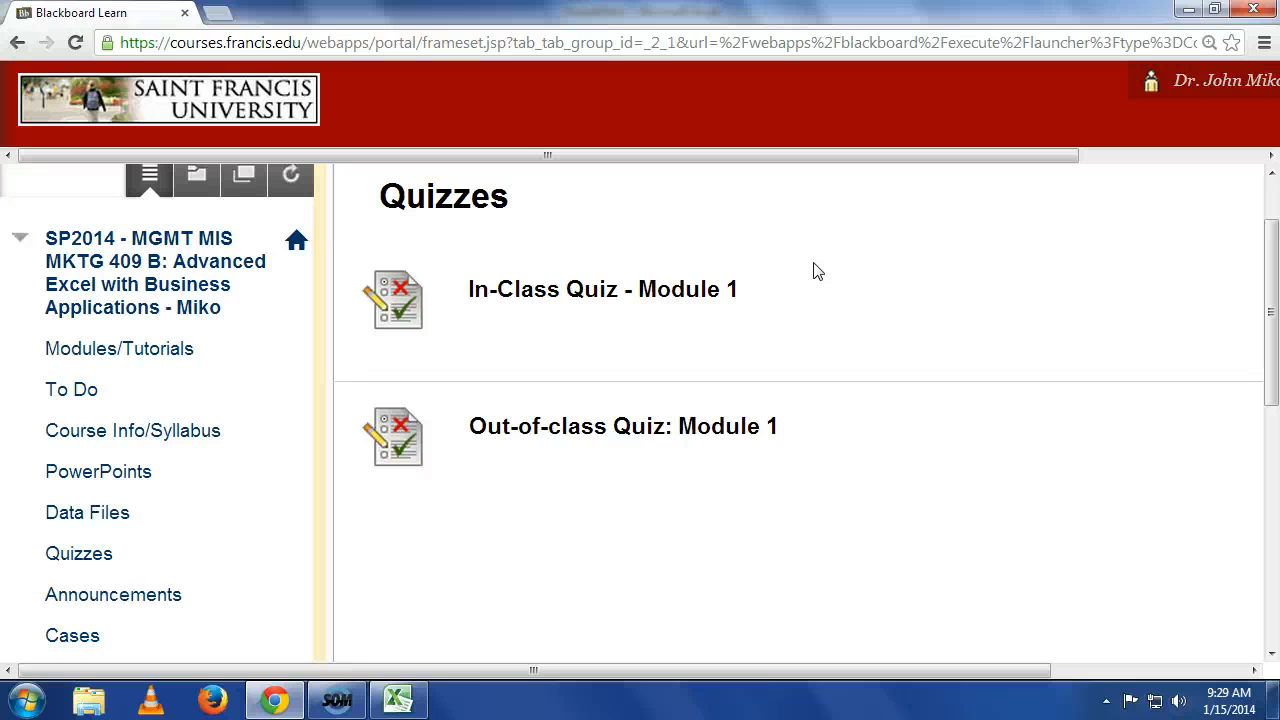
click(336, 699)
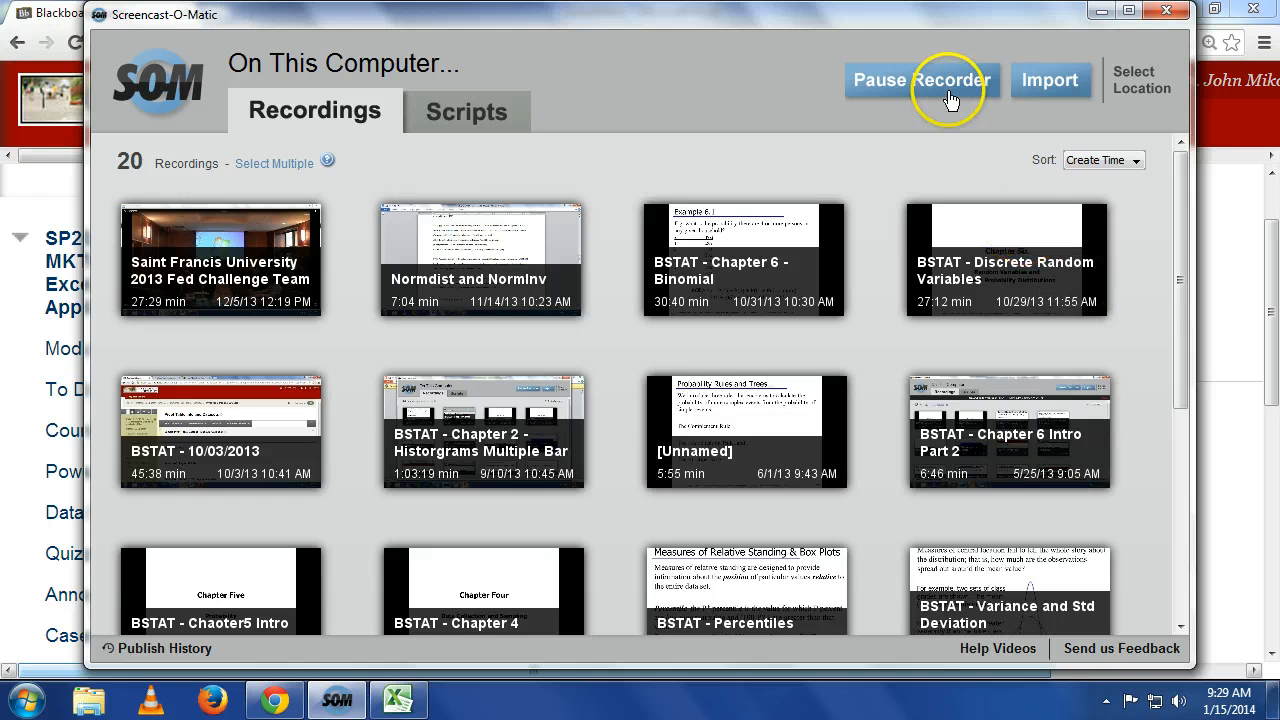